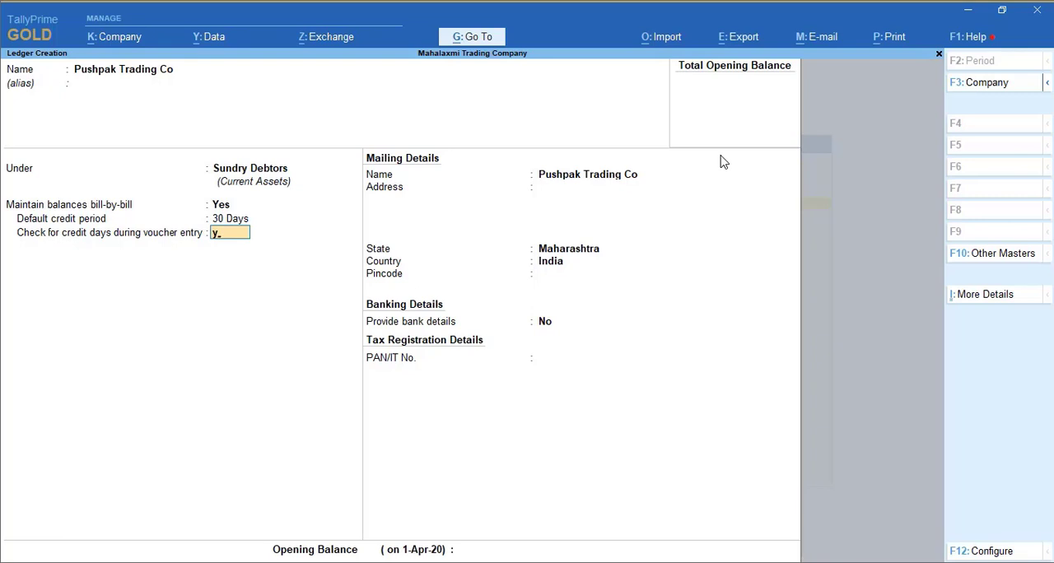
# - Enable the credit-days check during voucher entry for the Pushpak Trading Co ledger and save it with the remaining fields unchanged
pyautogui.press('Return')
pyautogui.press('Return')
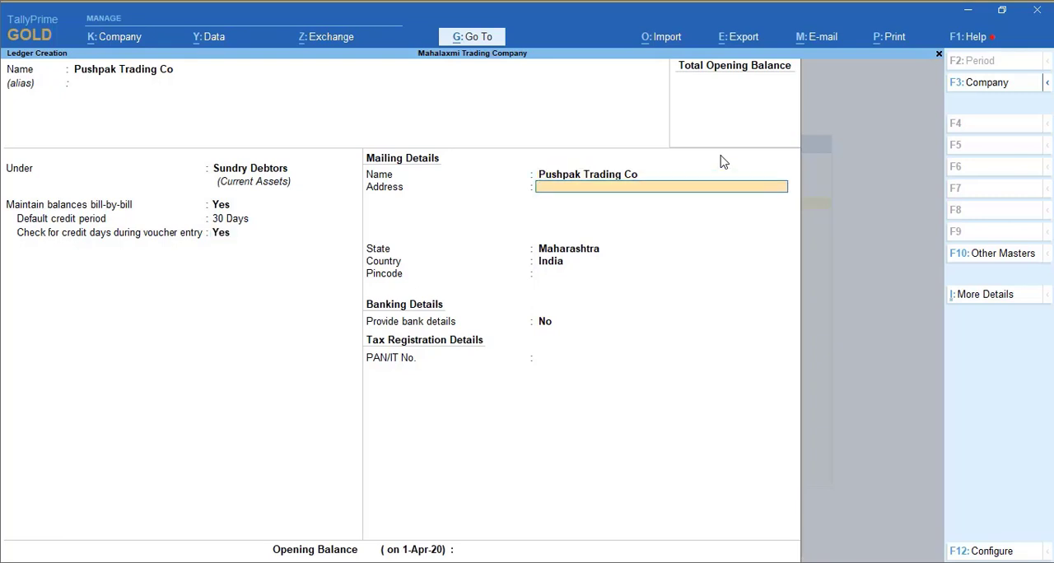
pyautogui.press('Return')
pyautogui.press('Return')
pyautogui.press('Return')
pyautogui.press('Return')
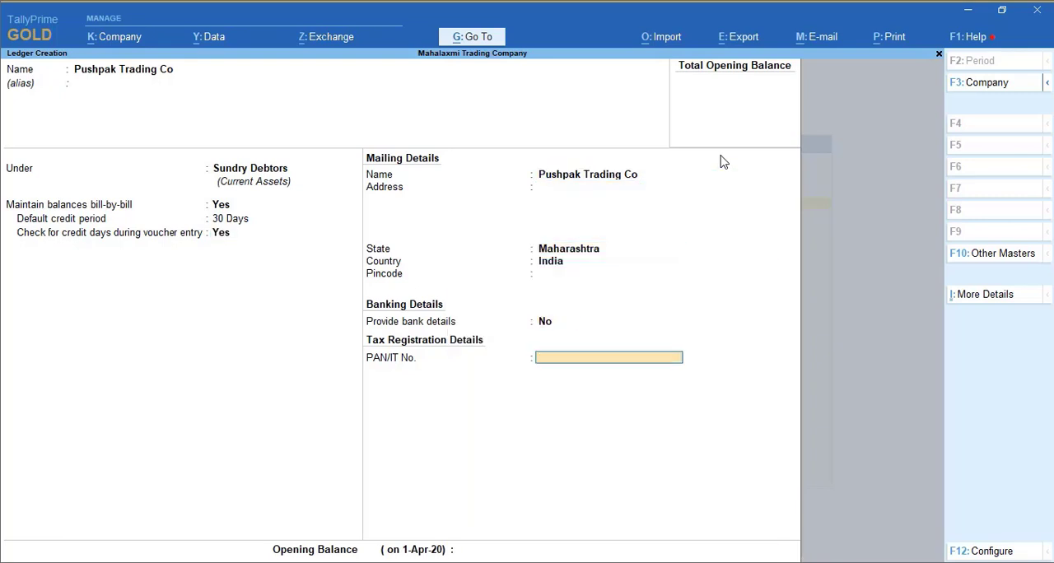
pyautogui.press('Return')
pyautogui.press('Return')
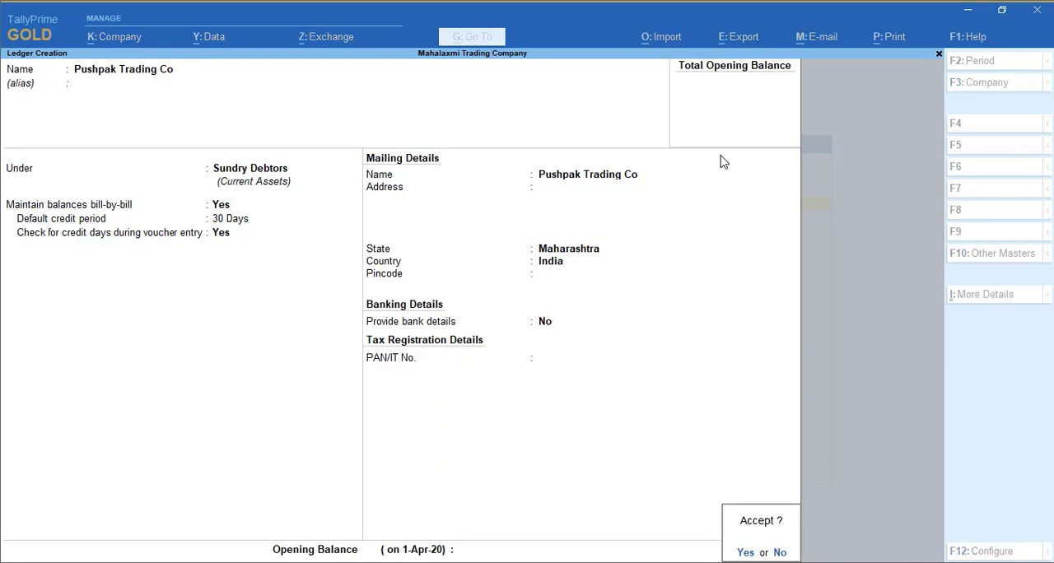
pyautogui.press('Return')
# - Name a new ledger Sales A/c and place it under the Sales Accounts group
pyautogui.write('Sa;Sa')
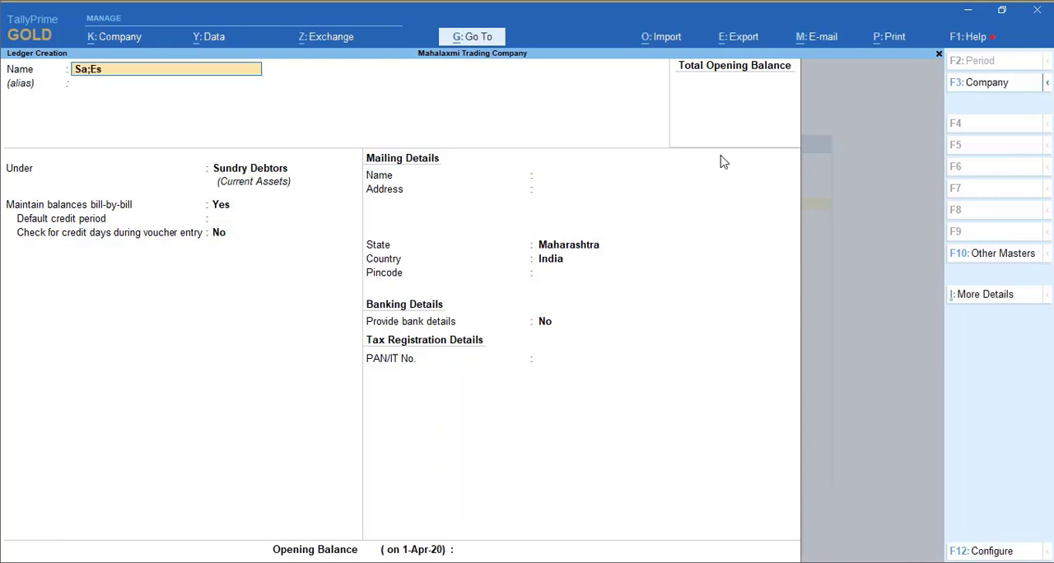
pyautogui.press('BackSpace')
pyautogui.press('BackSpace')
pyautogui.write('les A/c')
pyautogui.press('Return')
pyautogui.press('Return')
pyautogui.write('Sal')
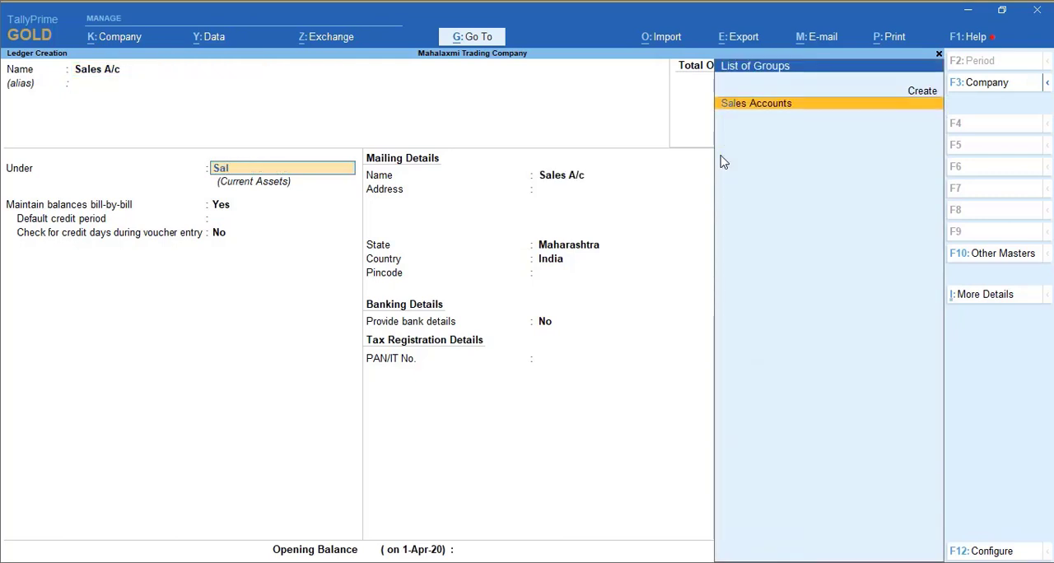
pyautogui.press('Return')
# - Save the Sales A/c ledger with bank details set to No and no opening balance, and return to the Gateway of Tally
pyautogui.press('Return')
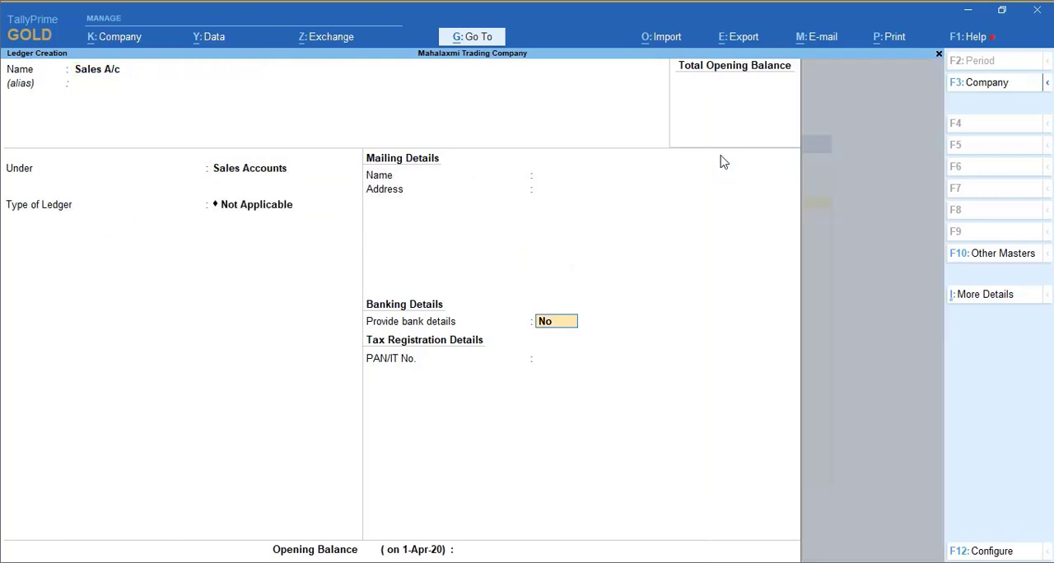
pyautogui.press('Return')
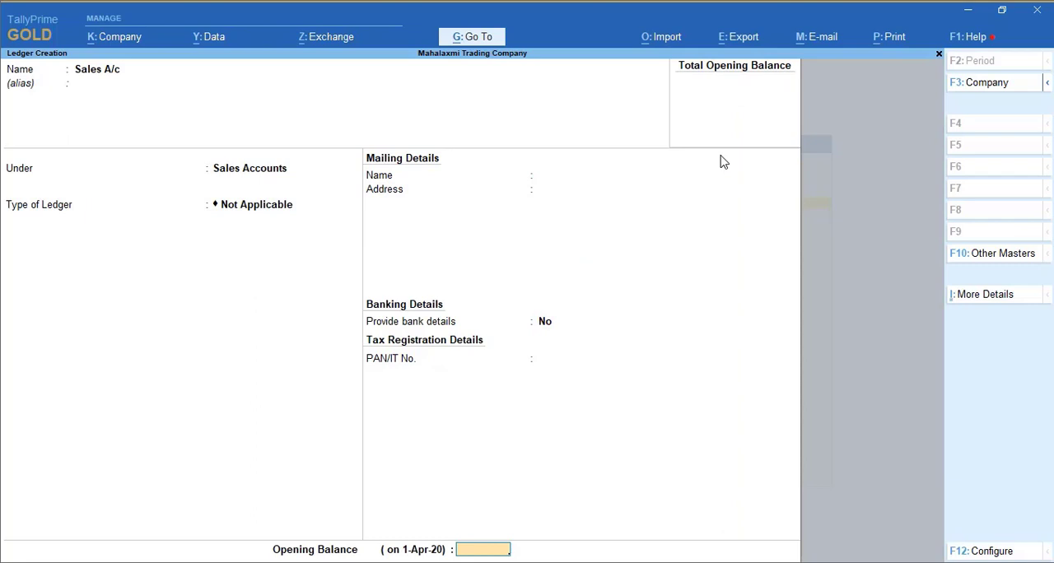
pyautogui.press('Return')
pyautogui.press('Return')
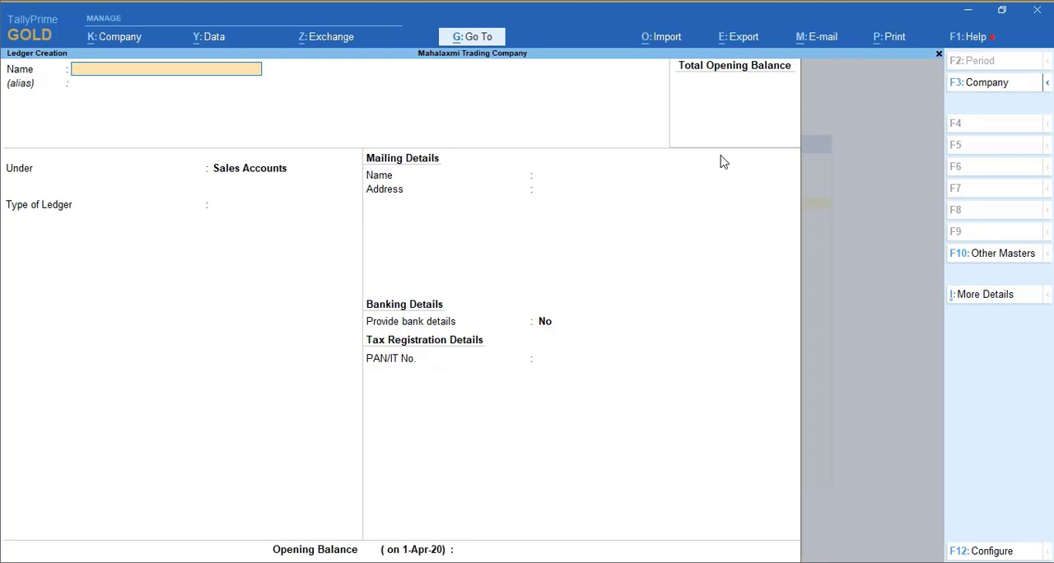
pyautogui.press('Escape')
pyautogui.press('Return')
pyautogui.press('Escape')
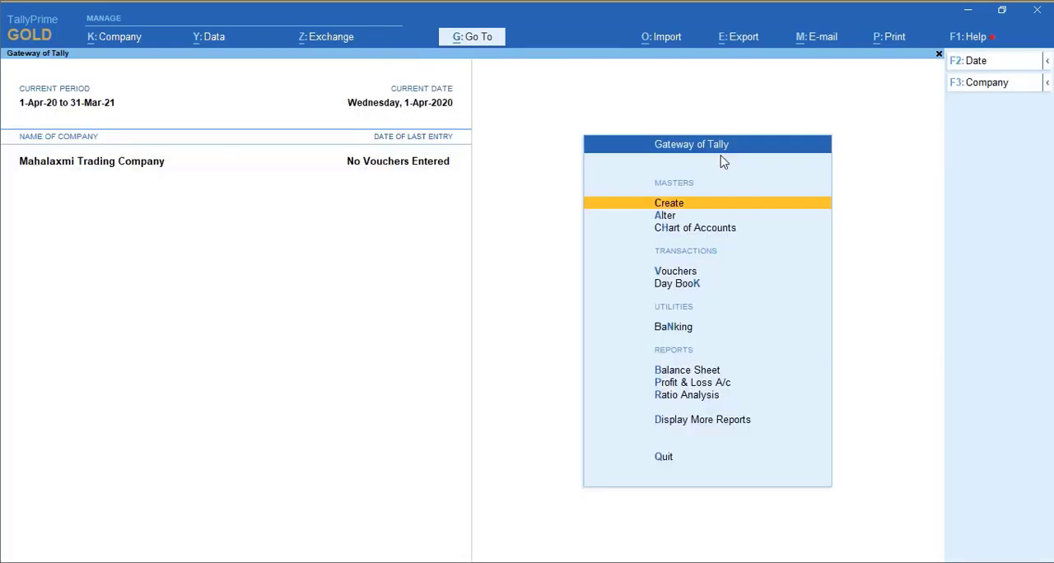
# - Start a sales voucher dated 1-Apr-20 with Pushpak Trading Co as the party account
pyautogui.press('Down')
pyautogui.press('Down')
pyautogui.press('Down')
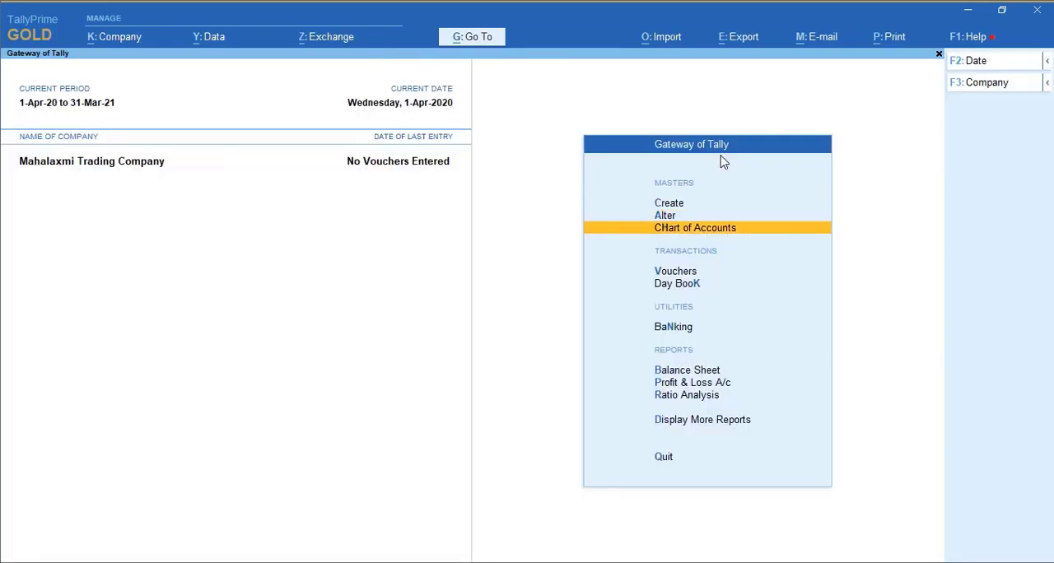
pyautogui.press('Return')
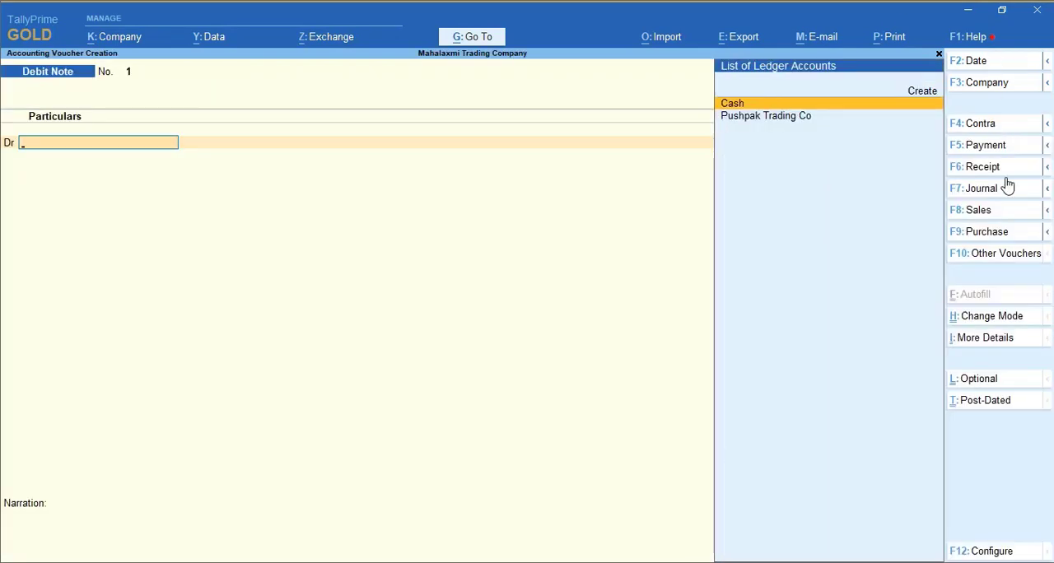
pyautogui.click(978, 210)
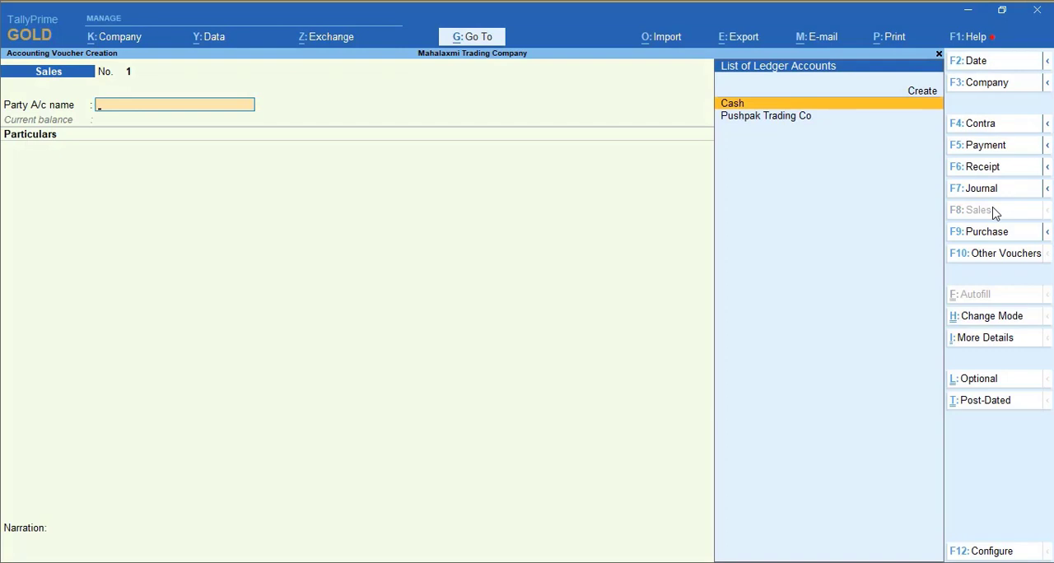
pyautogui.press('Down')
pyautogui.press('Return')
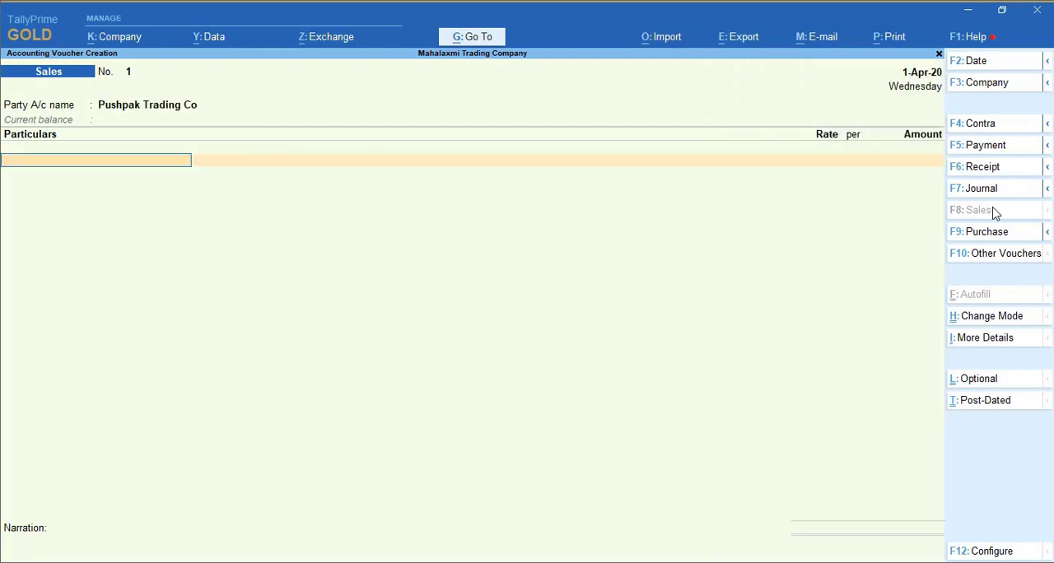
# - Add Sales A/c to the voucher's particulars with an amount of 25,000
pyautogui.write('Sa')
pyautogui.press('Return')
pyautogui.write('25,0')
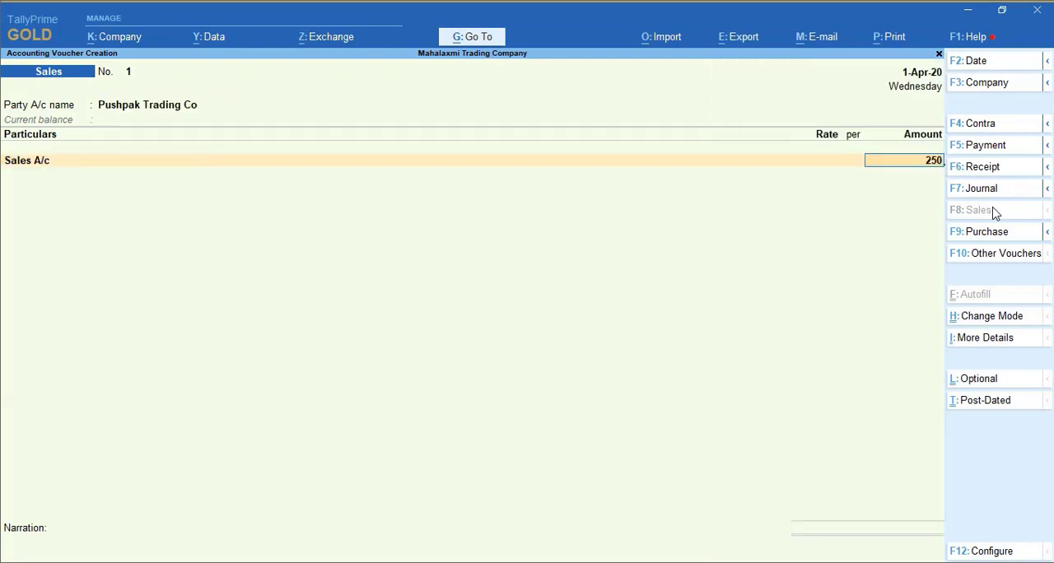
pyautogui.write('00')
pyautogui.press('Return')
# - Record the bill as New Ref 1 for 25,000 Dr with 30 days' credit and save the voucher without narration
pyautogui.press('Return')
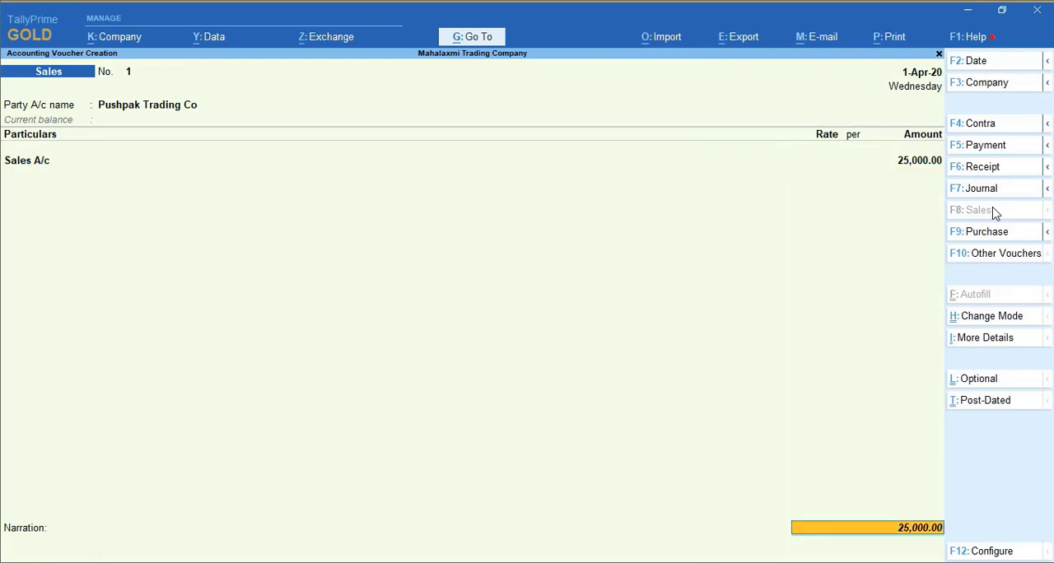
pyautogui.press('Return')
pyautogui.press('Return')
pyautogui.press('Return')
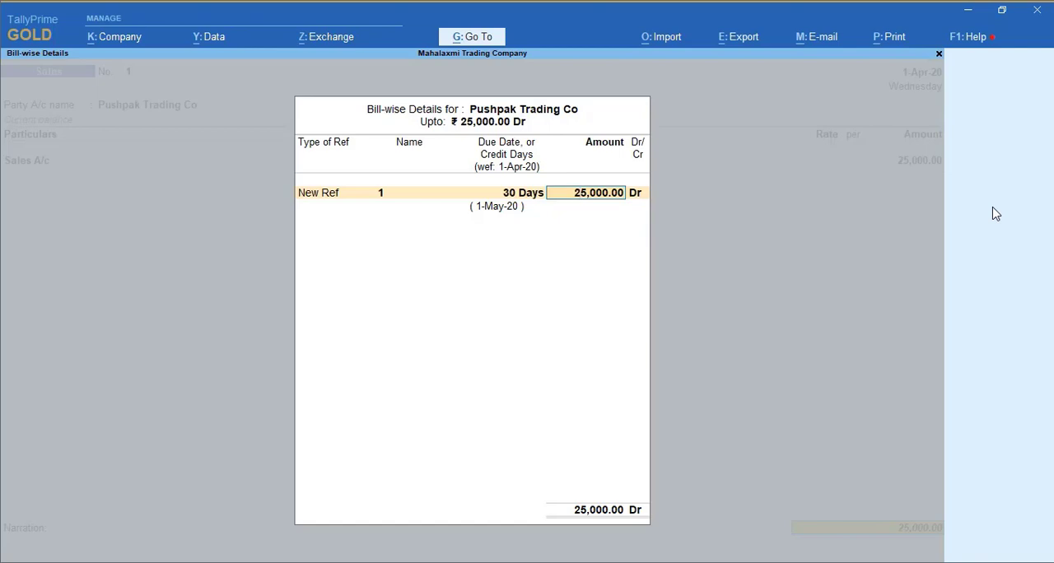
pyautogui.press('Return')
pyautogui.press('Return')
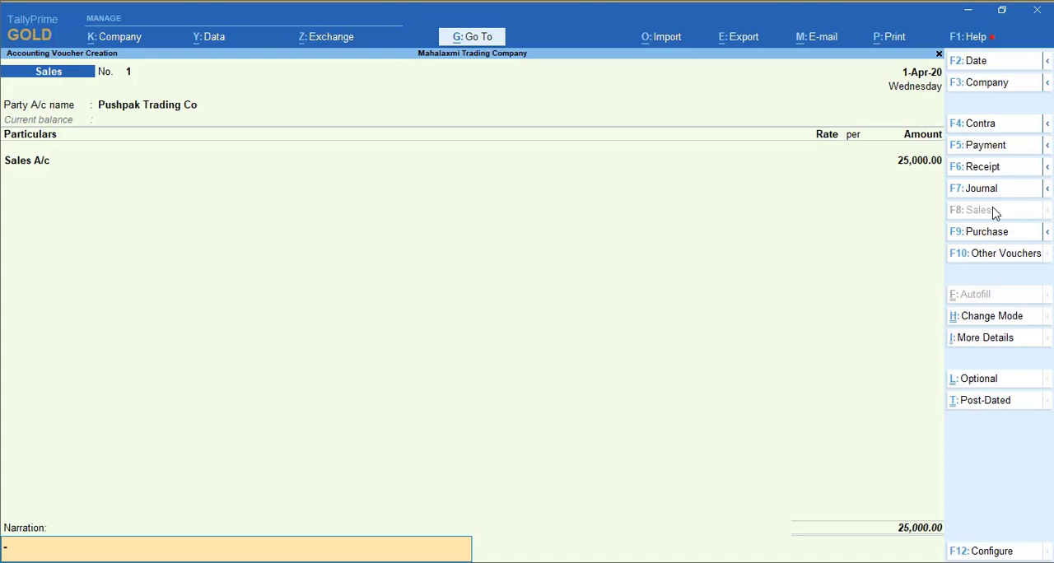
pyautogui.press('Return')
pyautogui.press('Return')
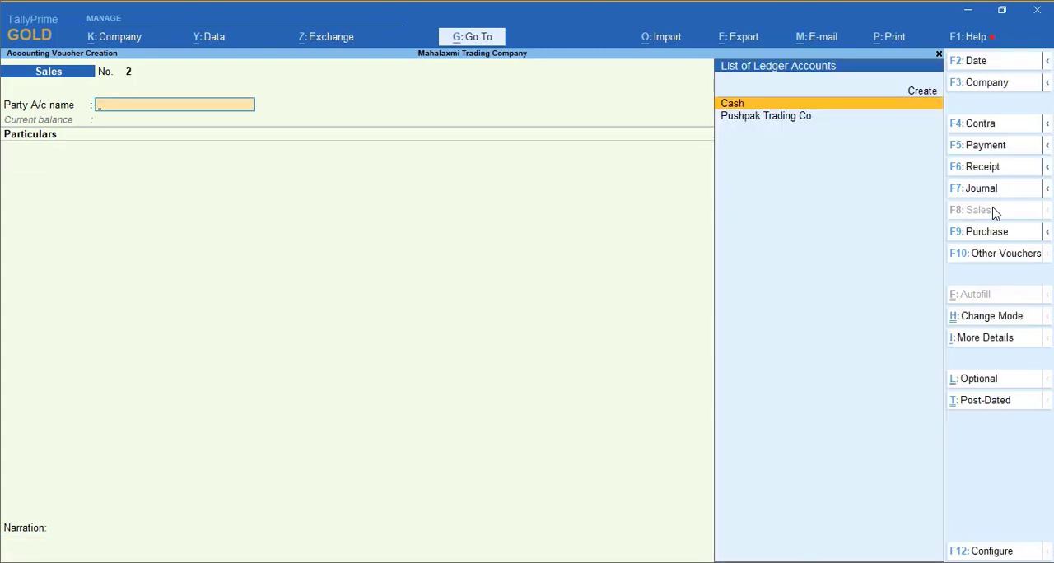
# - Date the second sales voucher 15-Apr-20 and set its party account to Pushpak Trading Co
pyautogui.press('F2')
pyautogui.write('15.')
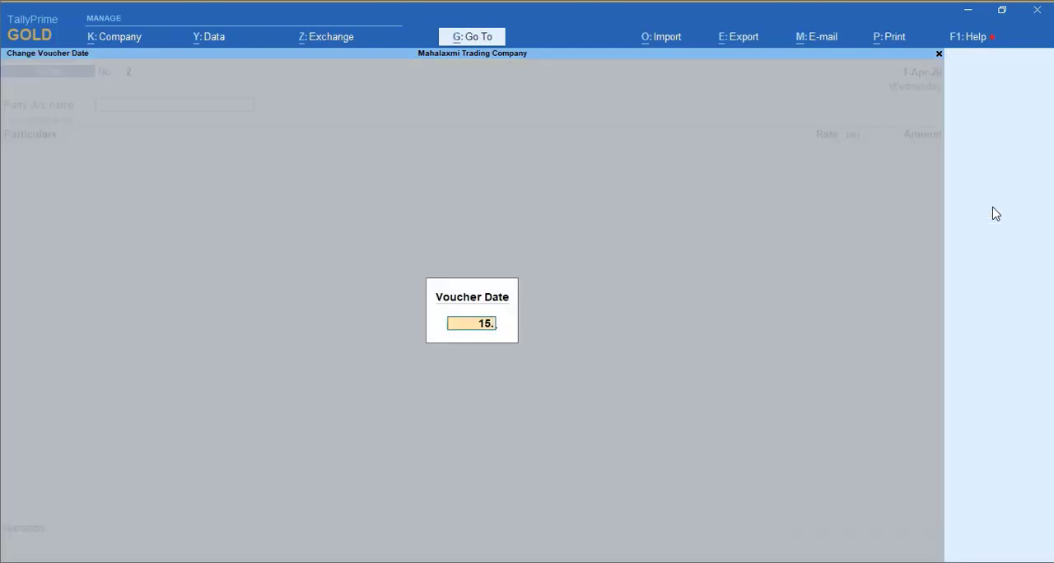
pyautogui.press('Return')
pyautogui.press('Down')
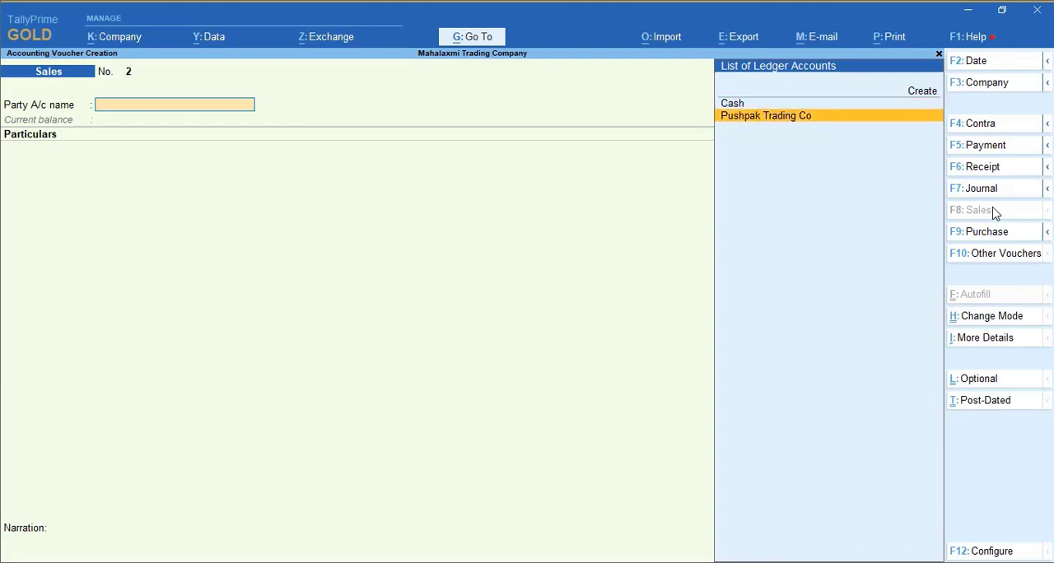
pyautogui.press('Return')
# - Enter Sales A/c with an amount of 25,000 in the second sales voucher
pyautogui.write('s')
pyautogui.press('Return')
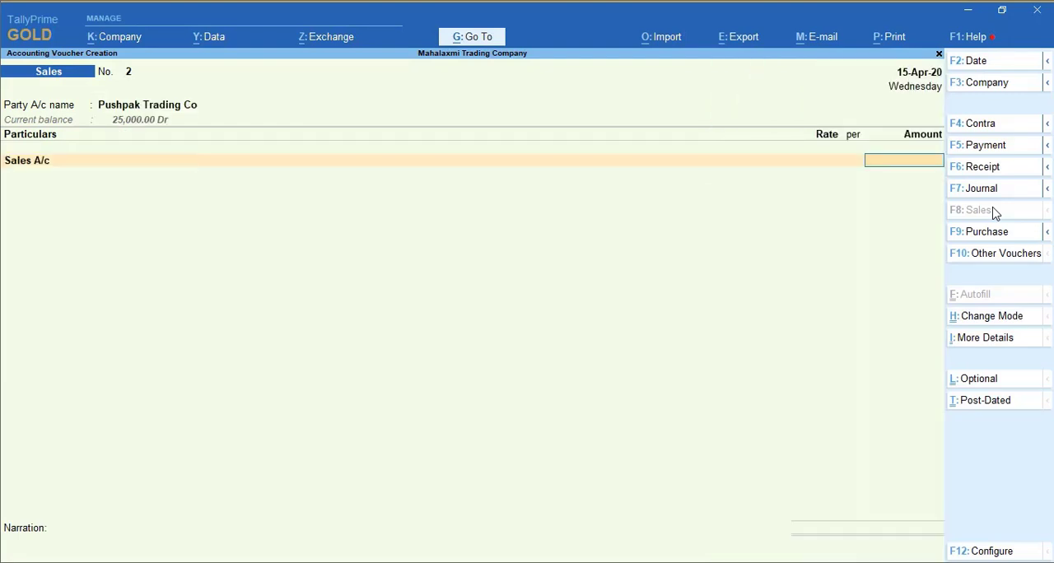
pyautogui.write('25000')
pyautogui.press('Return')
# - Record the second bill as New Ref 2 for 25,000 Dr with 30 days' credit and save the sales voucher
pyautogui.press('Return')
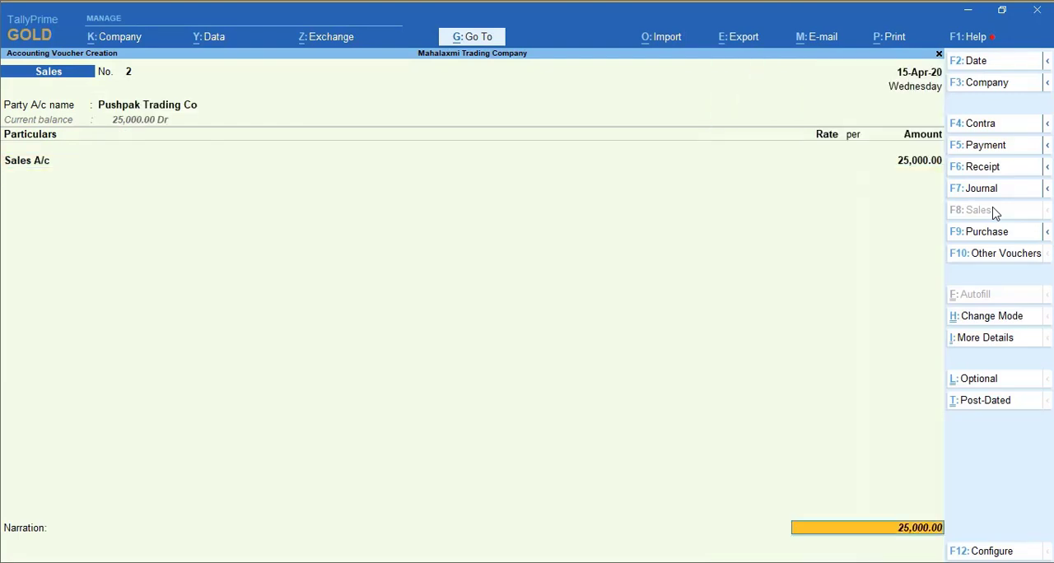
pyautogui.press('Return')
pyautogui.press('Return')
pyautogui.press('Return')
pyautogui.press('Return')
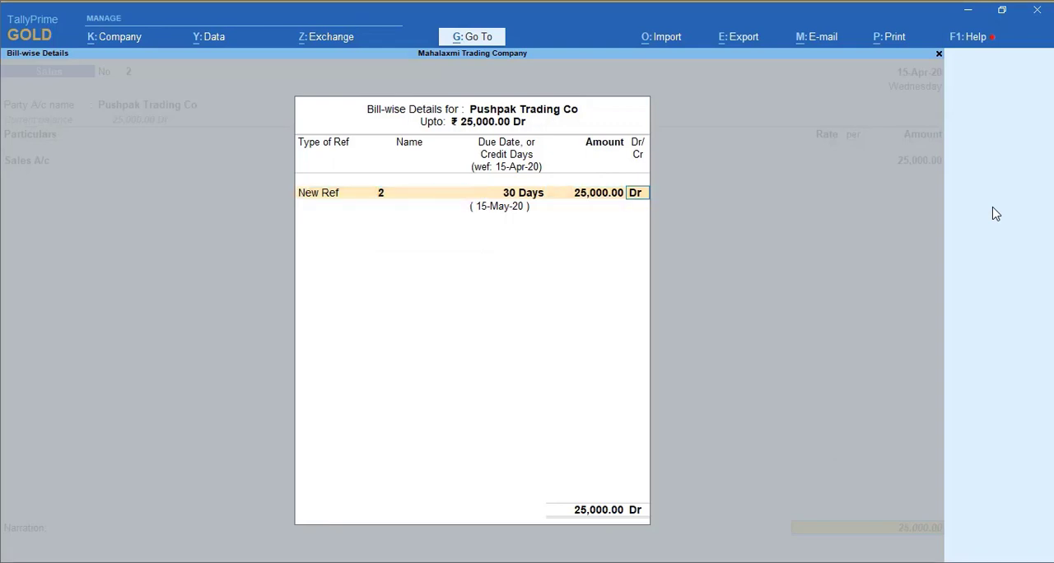
pyautogui.press('Return')
pyautogui.press('Return')
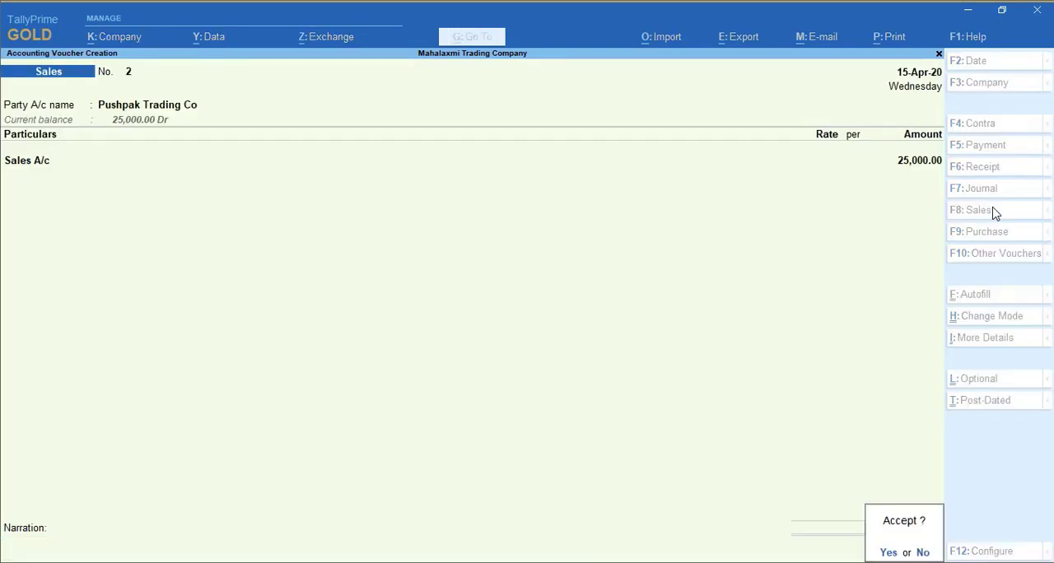
pyautogui.press('Return')
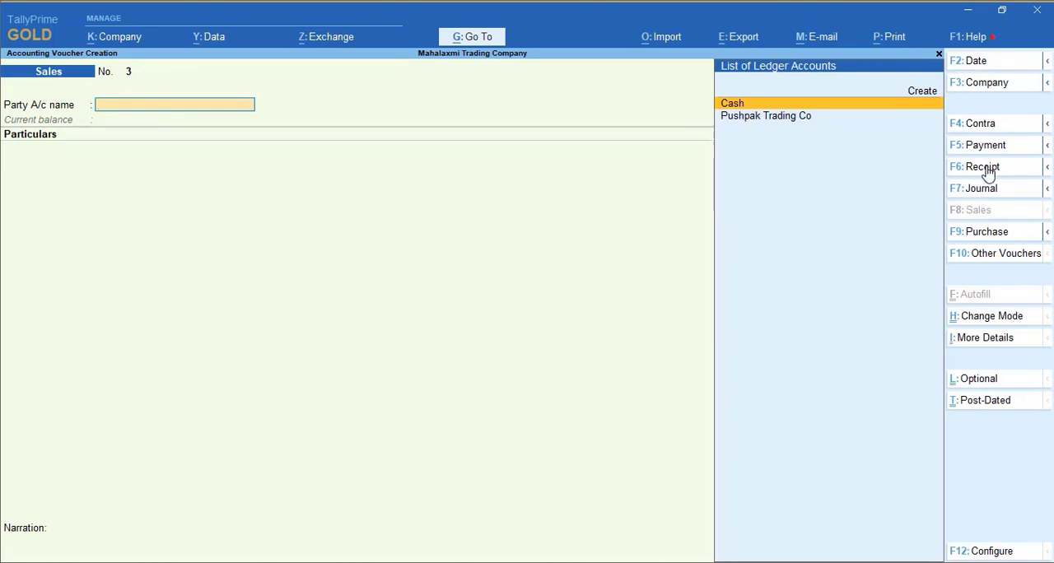
# - Start a receipt voucher crediting Pushpak Trading Co and set its date to 15-Jun-20
pyautogui.click(987, 170)
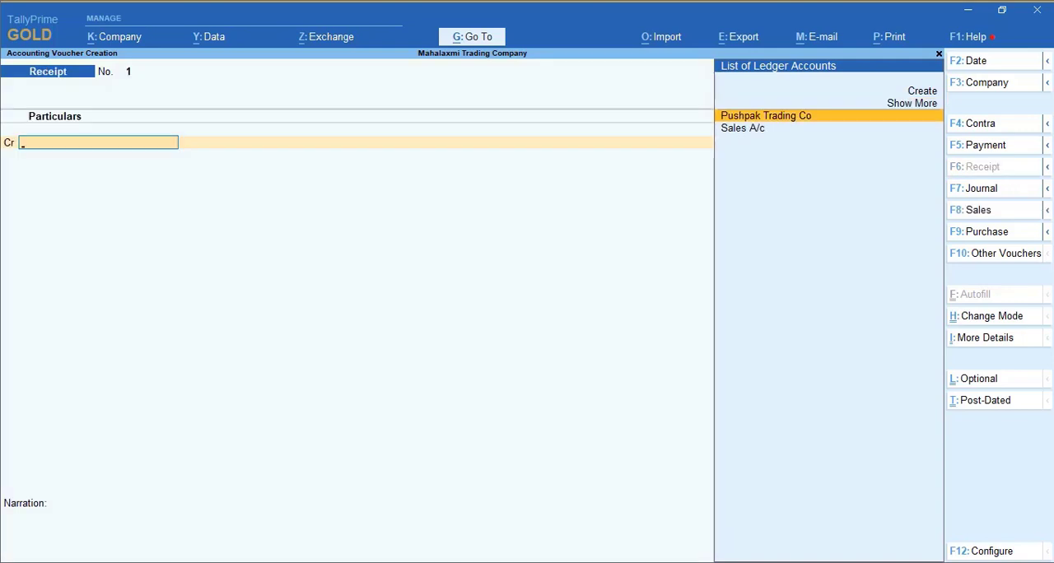
pyautogui.press('Down')
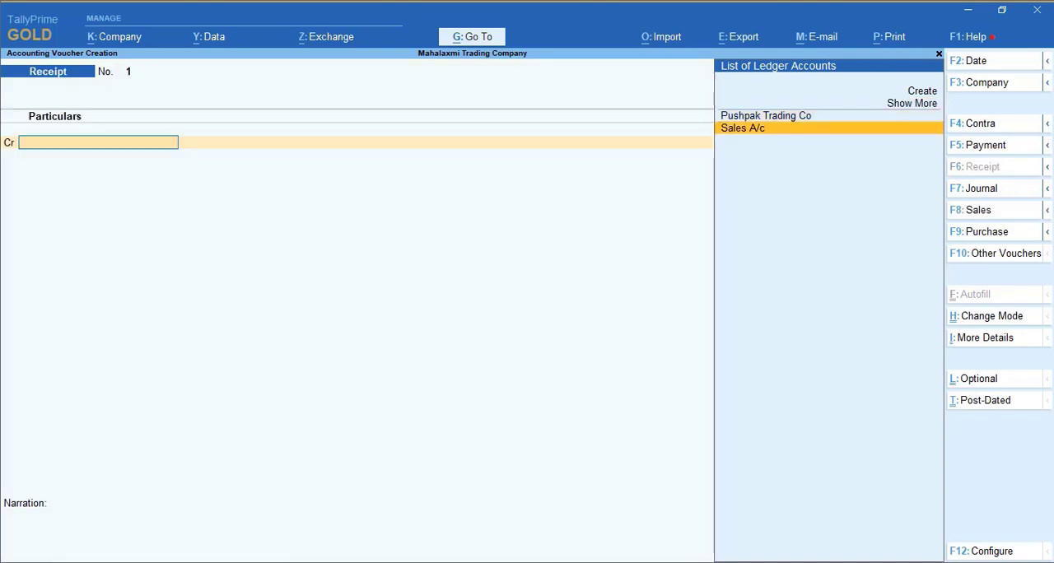
pyautogui.press('Up')
pyautogui.press('Return')
pyautogui.write('25')
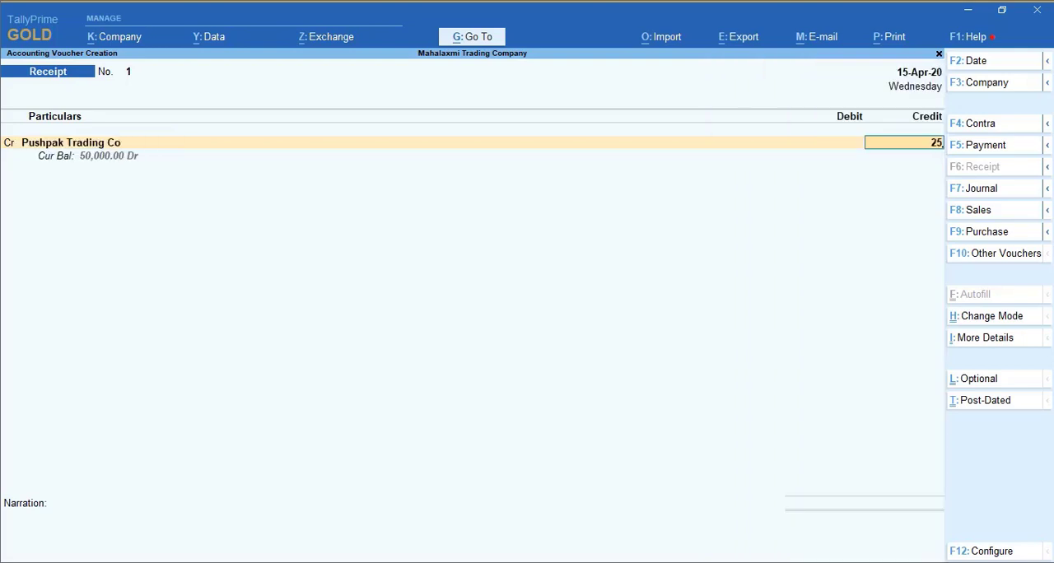
pyautogui.press('F2')
pyautogui.write('15-6')
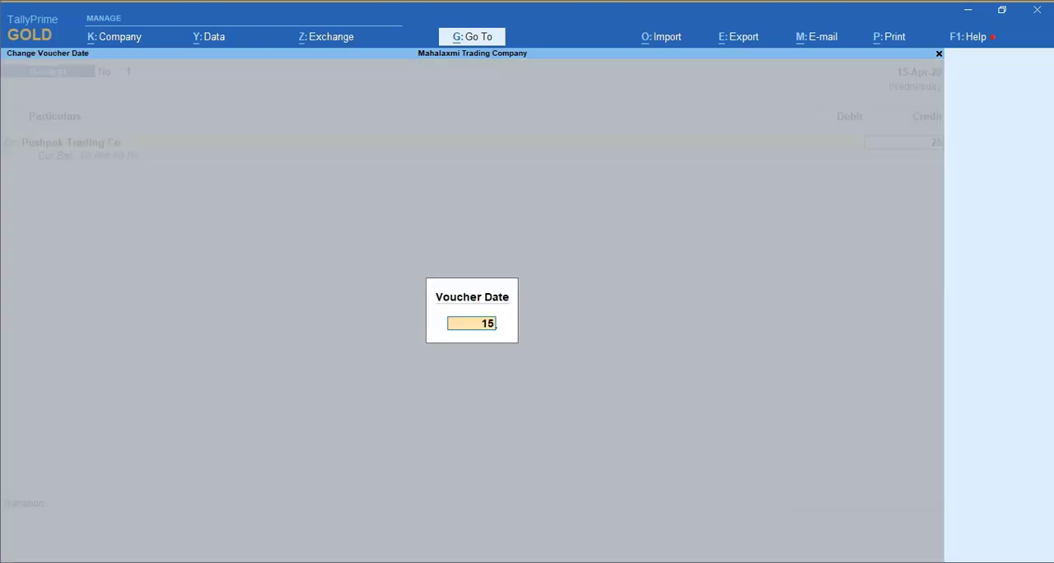
pyautogui.press('Return')
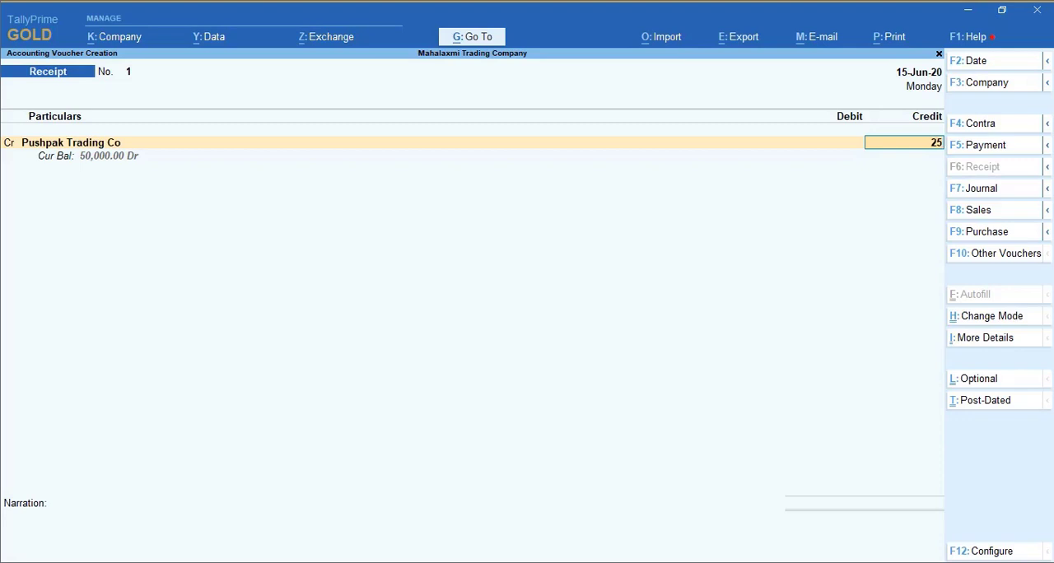
# - Set the credit amount to 20,000 and allocate it as Agst Ref to bill 1 of Pushpak Trading Co
pyautogui.press('BackSpace')
pyautogui.write('0000')
pyautogui.press('Return')
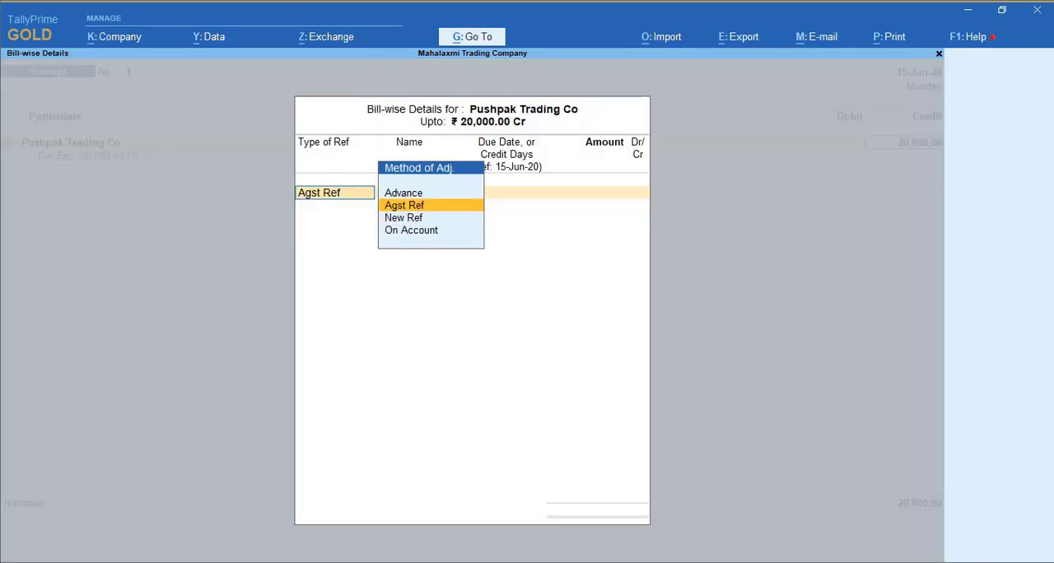
pyautogui.press('Return')
pyautogui.press('Return')
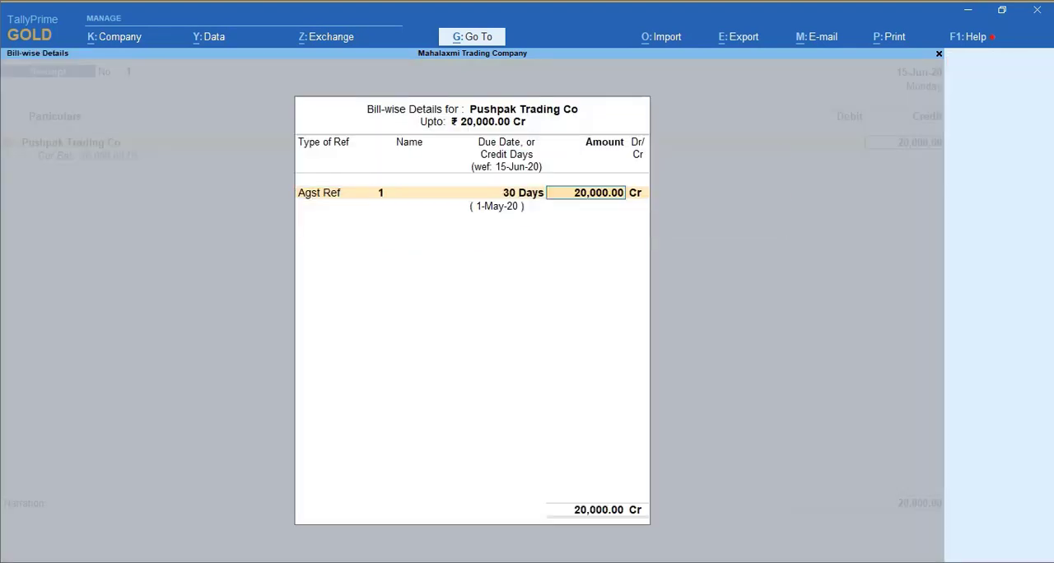
pyautogui.press('Return')
pyautogui.press('Return')
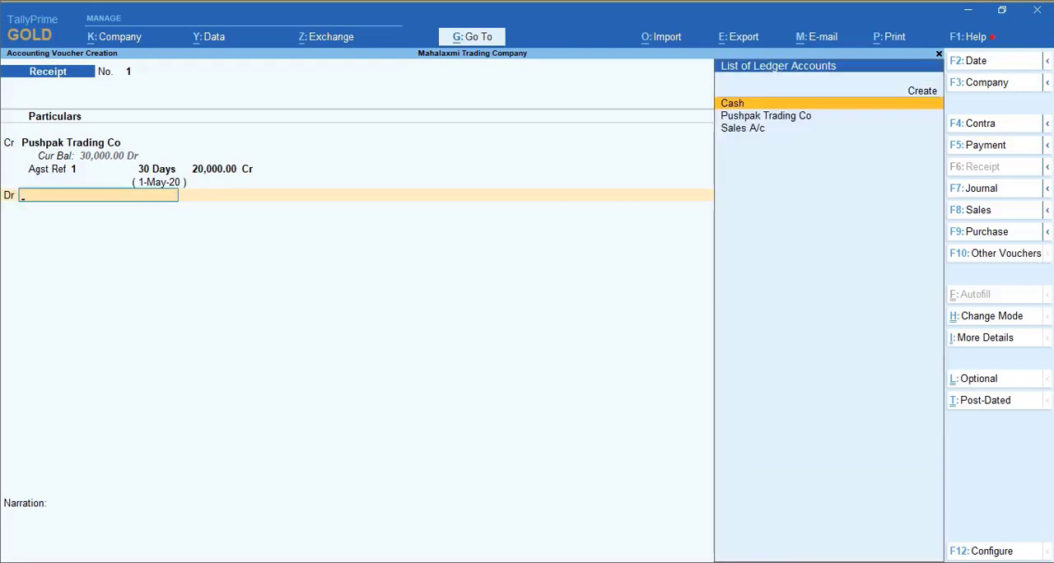
# - Debit Cash with 20,000 and save the receipt voucher without narration
pyautogui.press('Return')
pyautogui.press('Return')
pyautogui.press('Return')
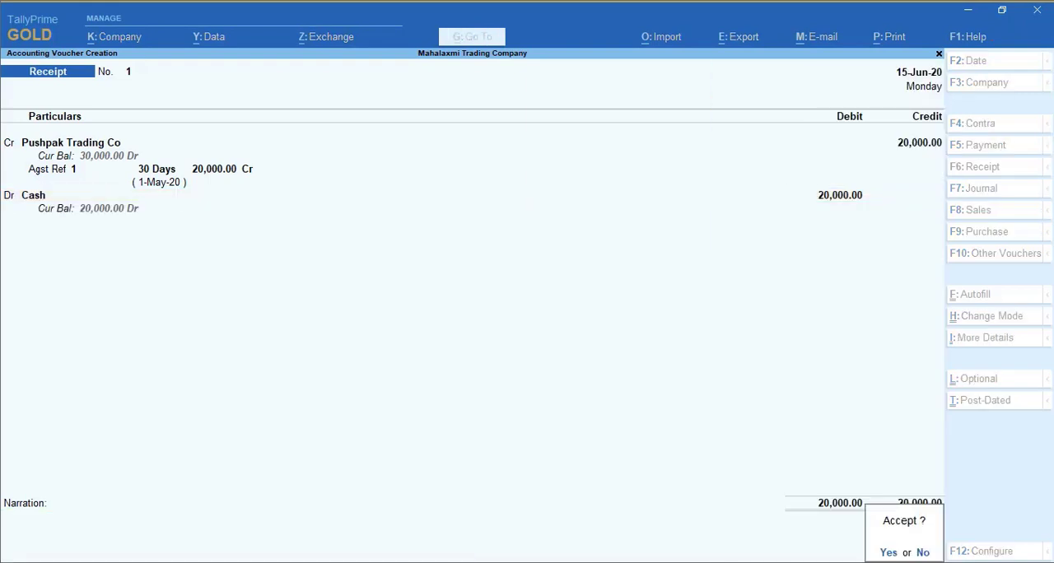
pyautogui.press('Return')
# - Save the receipt voucher and start another dated 30-Jun-20, crediting Pushpak Trading Co
pyautogui.press('F2')
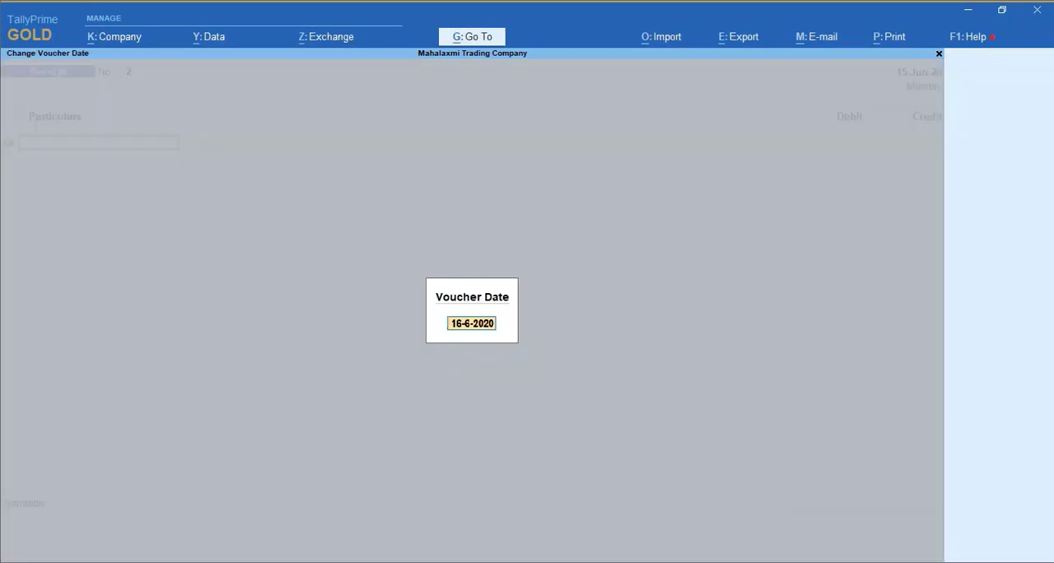
pyautogui.write('20')
pyautogui.press('Return')
pyautogui.press('Return')
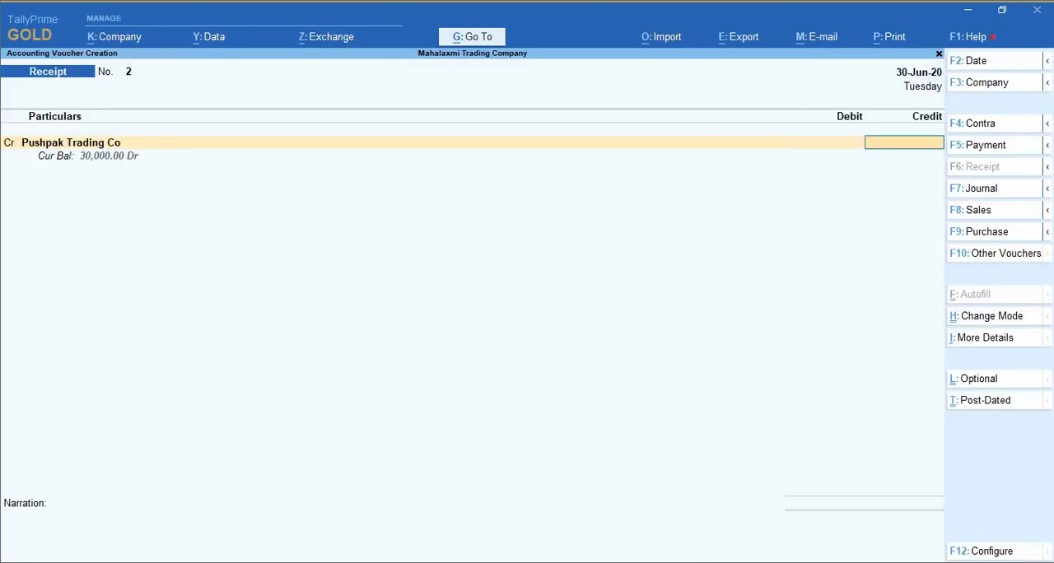
# - Set the credit amount to 5,000 and allocate it as Agst Ref to bill 1 of Pushpak Trading Co
pyautogui.write('5000')
pyautogui.press('Return')
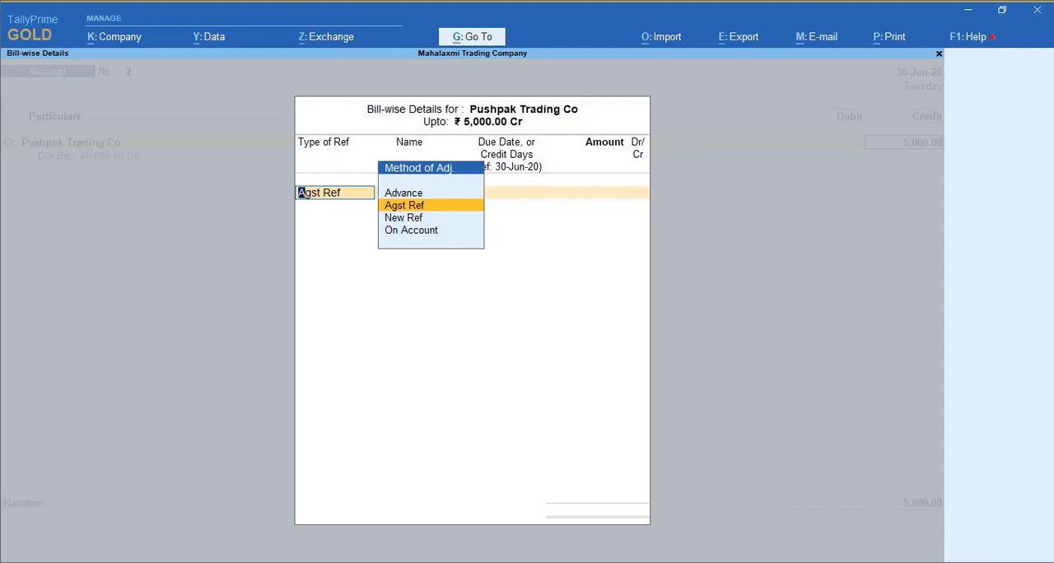
pyautogui.press('Return')
pyautogui.press('Return')
# - Debit Cash with 5,000 and save the receipt voucher without narration
pyautogui.press('Return')
pyautogui.press('Return')
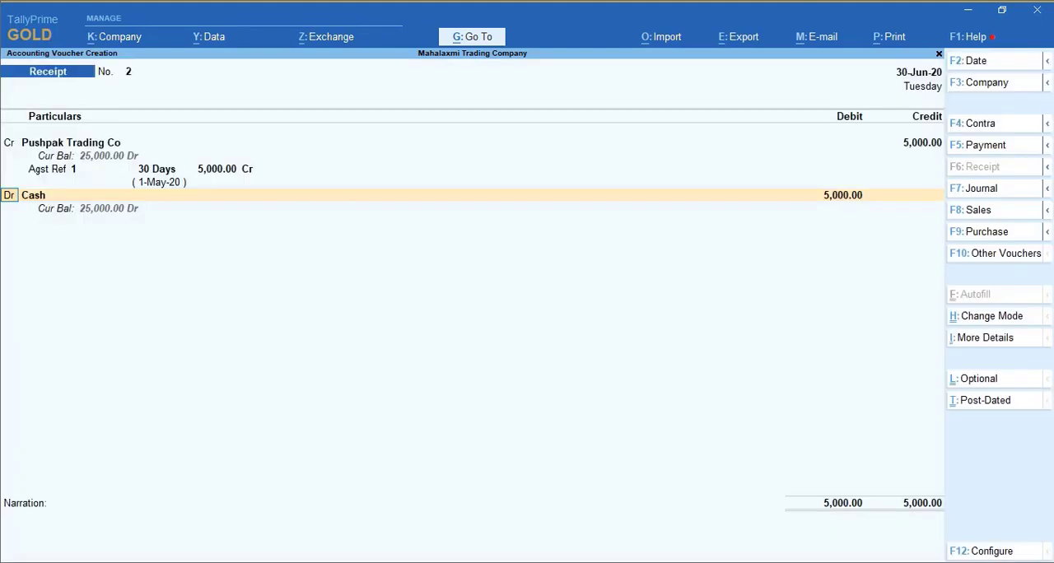
pyautogui.press('Return')
pyautogui.press('Return')
pyautogui.press('Return')
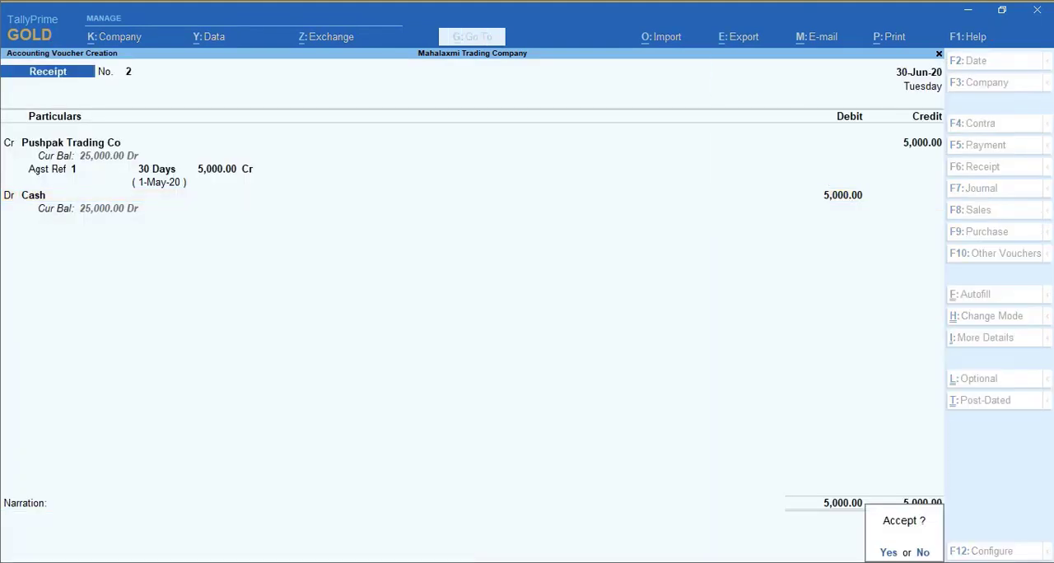
pyautogui.press('Return')
# - Date the third receipt voucher 1-Aug-20 and credit Pushpak Trading Co
pyautogui.press('F2')
pyautogui.write('1-6')
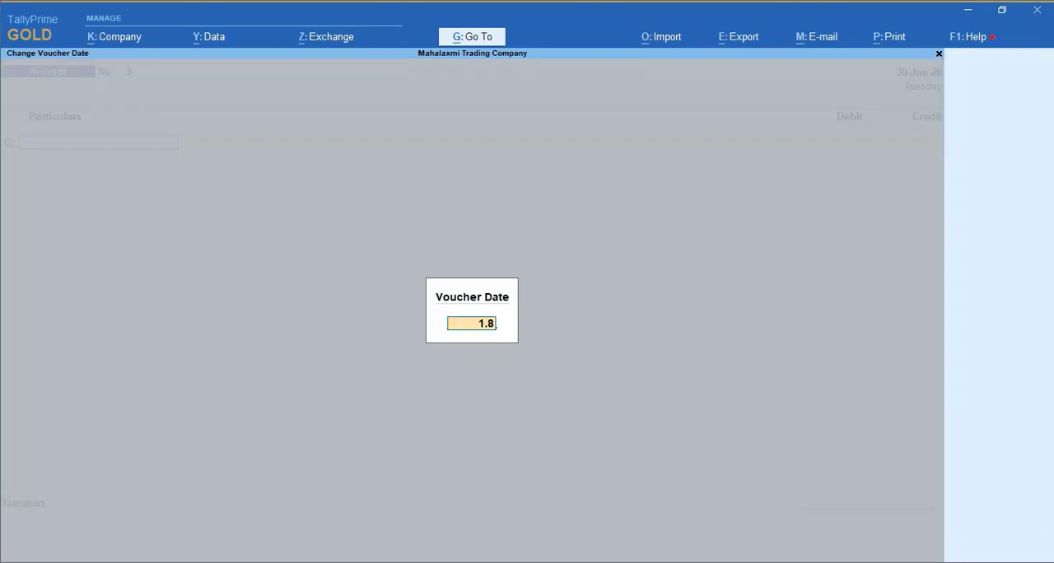
pyautogui.press('Return')
# - Set the credit amount to 25,000 and allocate it as Agst Ref to bill 2 of Pushpak Trading Co
pyautogui.press('Return')
pyautogui.write('25000')
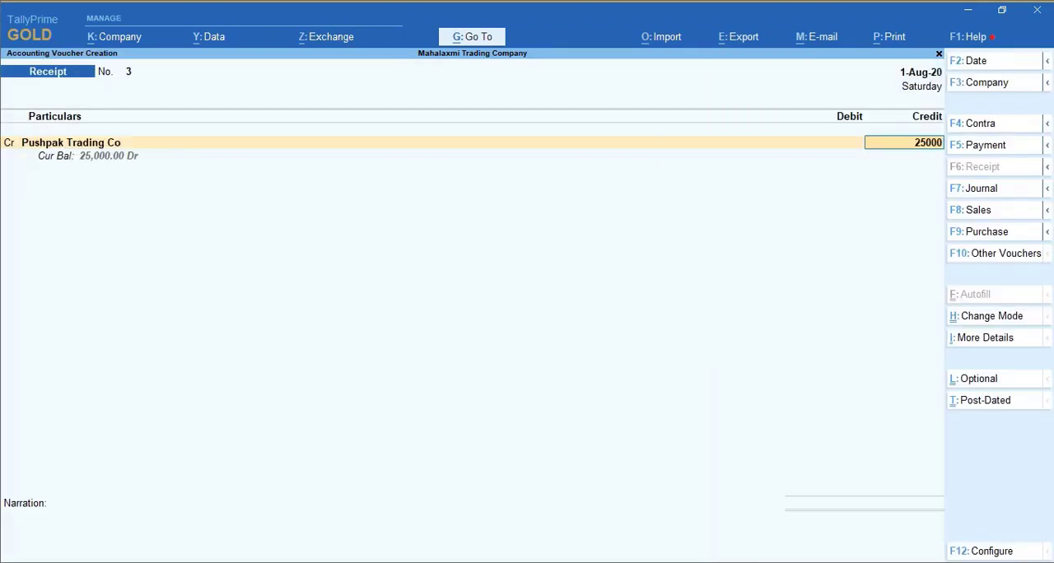
pyautogui.press('Return')
pyautogui.press('Return')
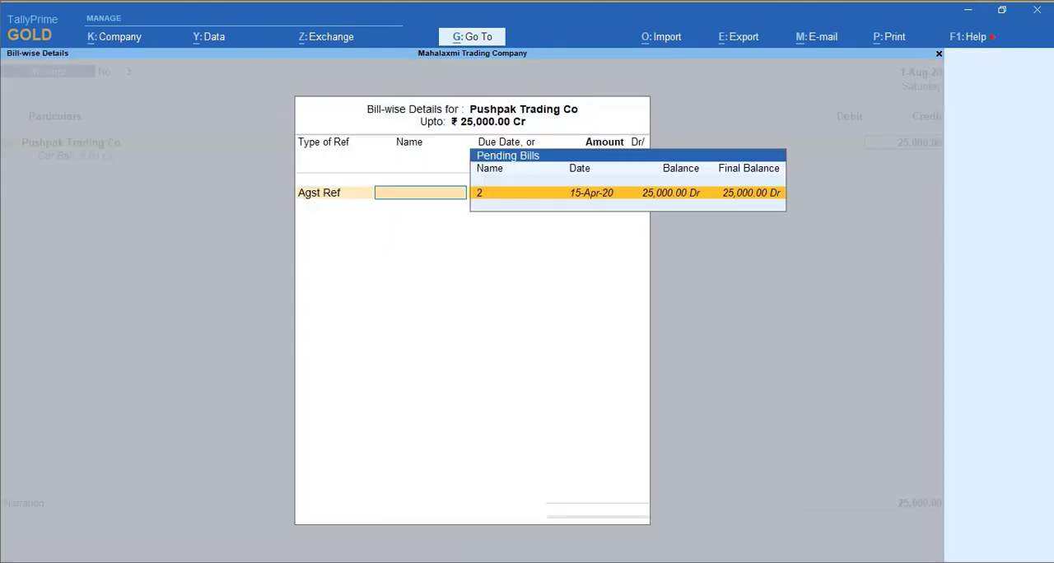
pyautogui.press('Return')
pyautogui.press('Return')
# - Debit Cash with 25,000 and save the third receipt voucher without narration
pyautogui.press('Return')
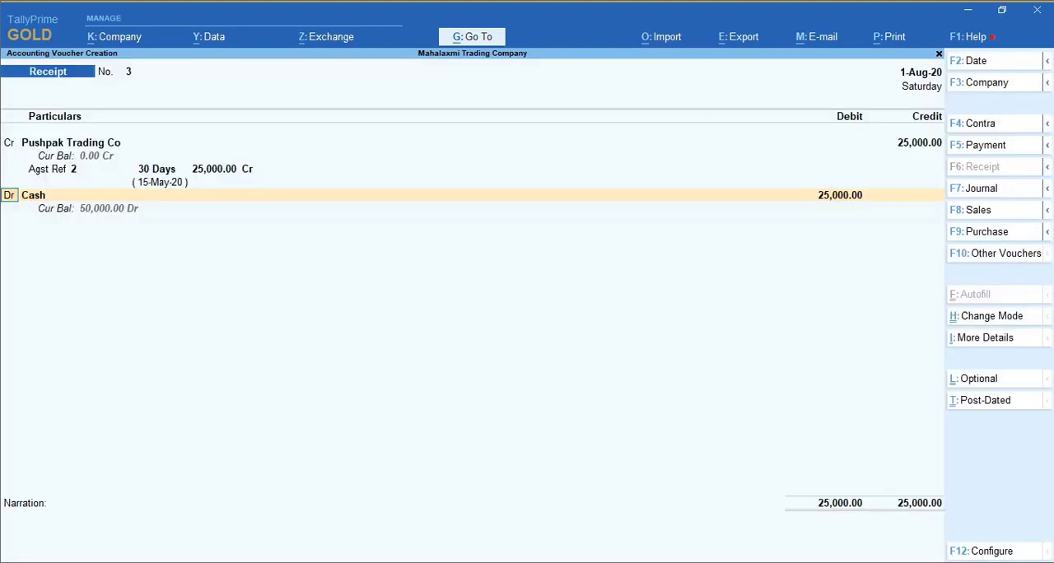
pyautogui.press('Return')
pyautogui.press('Return')
pyautogui.press('Return')
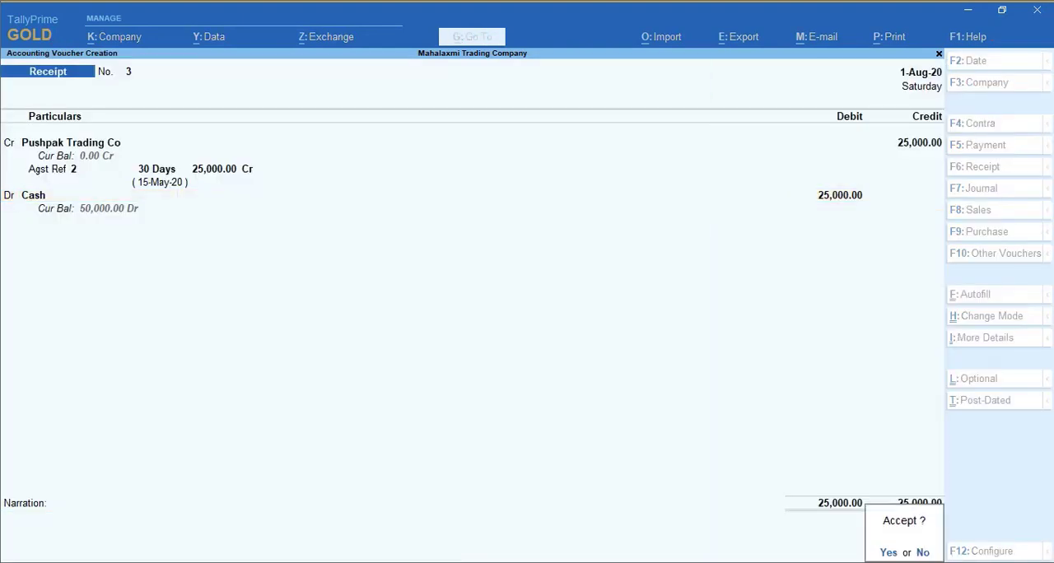
pyautogui.press('Return')
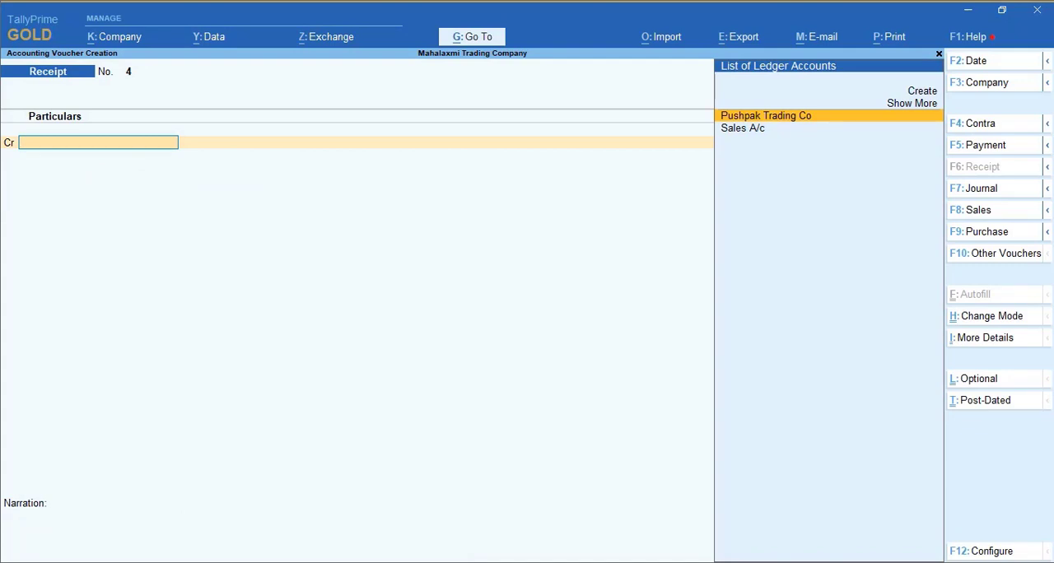
# - Leave voucher entry and open the Statements of Accounts reports
pyautogui.press('Escape')
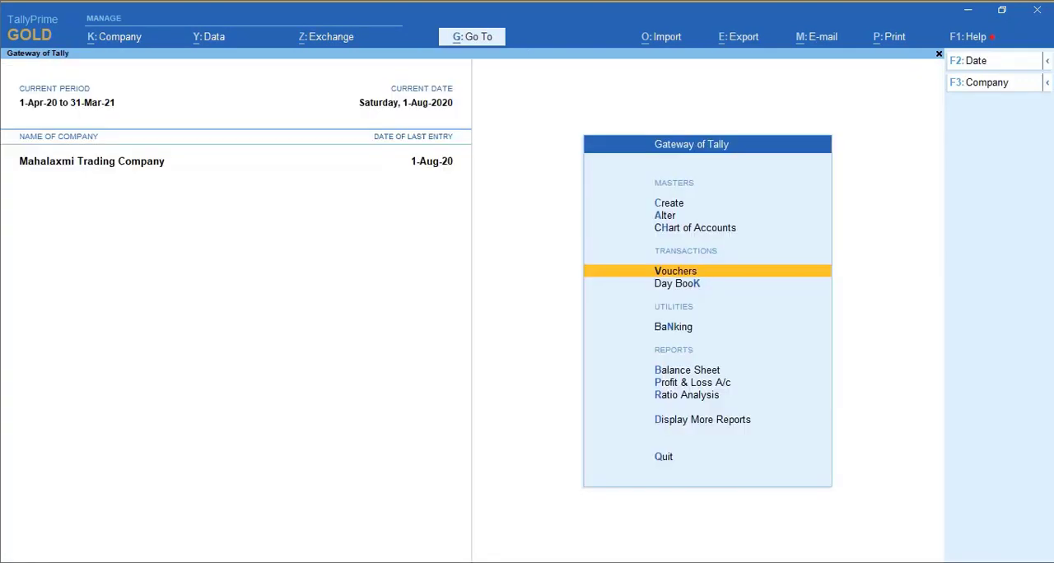
pyautogui.press('Down')
pyautogui.press('Down')
pyautogui.press('Down')
pyautogui.press('Down')
pyautogui.press('Down')
pyautogui.press('Down')
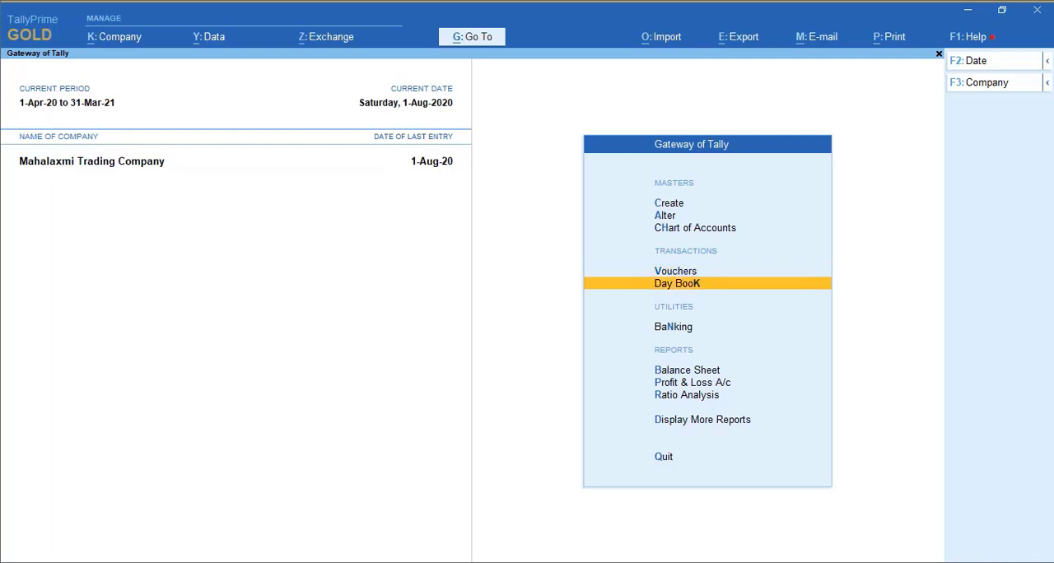
pyautogui.press('Return')
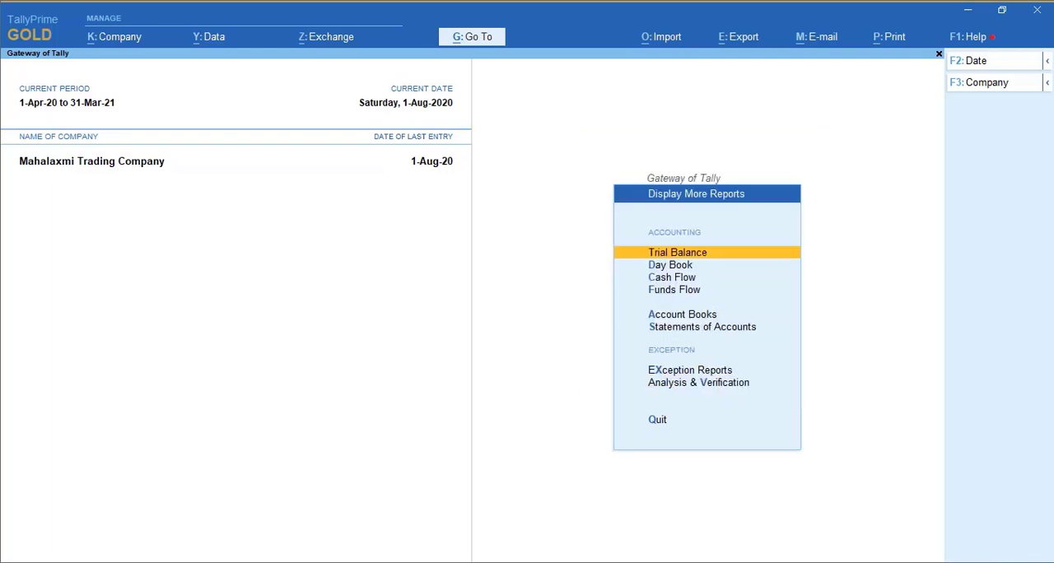
pyautogui.press('Down')
pyautogui.press('Down')
pyautogui.press('Down')
pyautogui.press('Down')
# - View the ledger outstandings report for Pushpak Trading Co
pyautogui.press('Down')
pyautogui.press('Return')
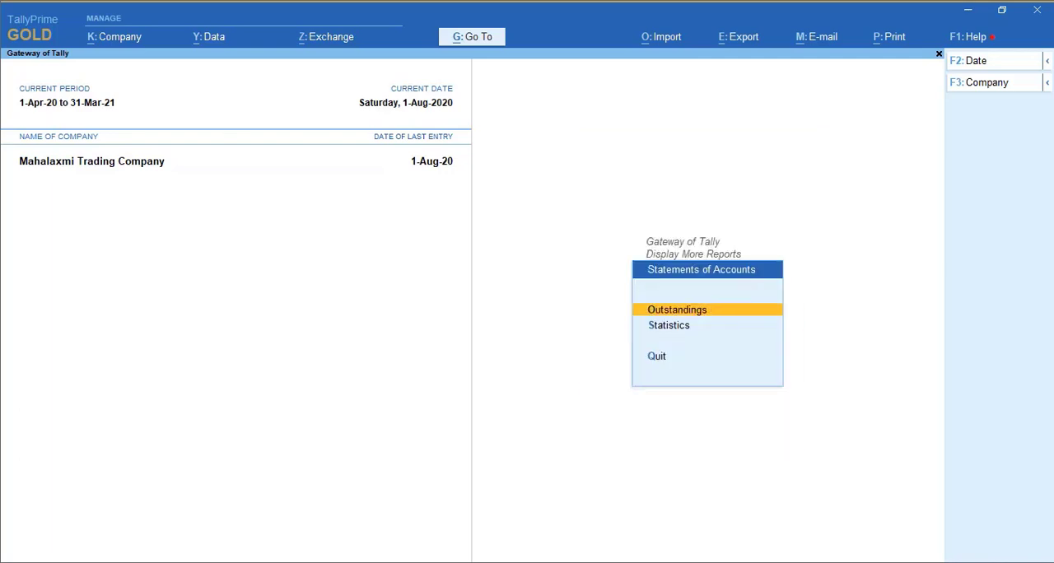
pyautogui.press('Return')
pyautogui.press('Down')
pyautogui.press('Down')
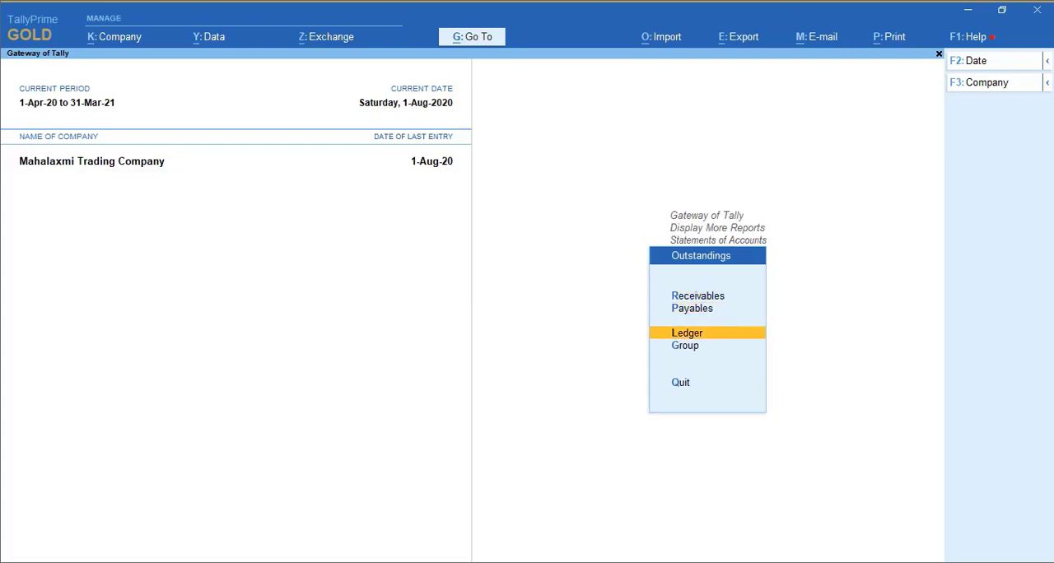
pyautogui.press('Return')
pyautogui.press('Return')
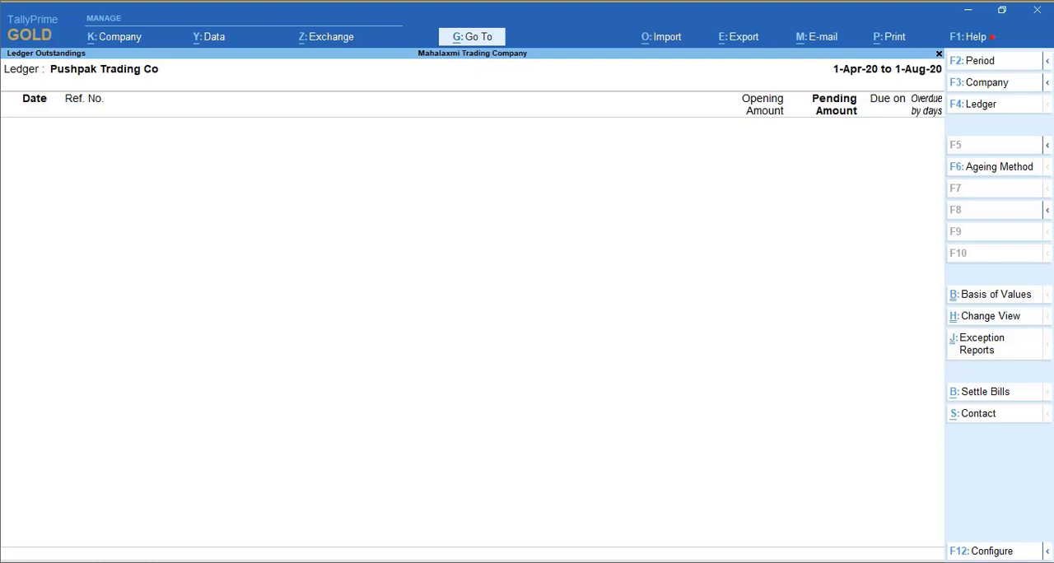
# - Close the outstandings report, check which reports Statements of Accounts offers, and return to the Gateway of Tally
pyautogui.press('Escape')
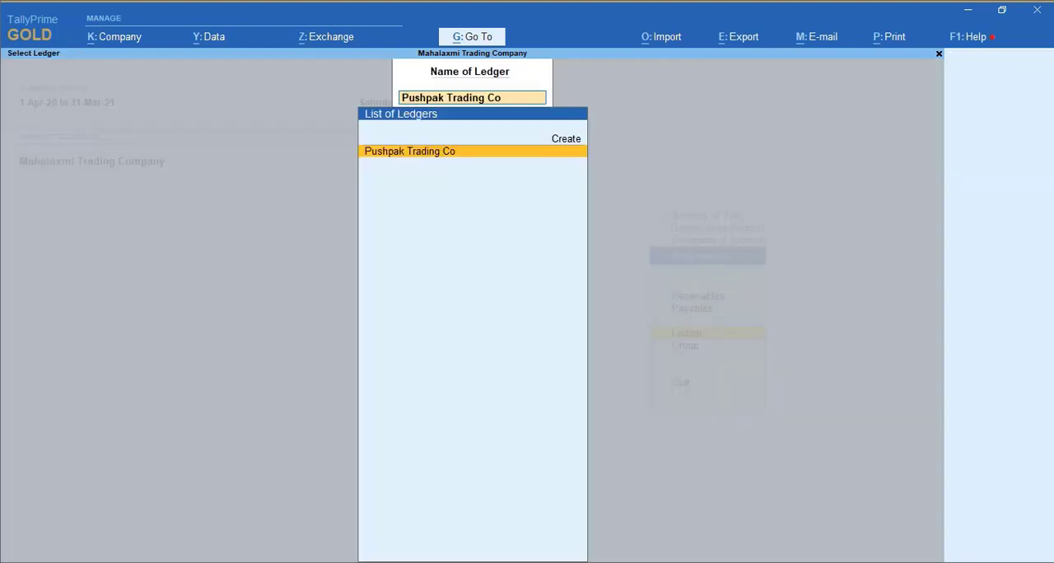
pyautogui.press('BackSpace')
pyautogui.press('Escape')
pyautogui.press('Escape')
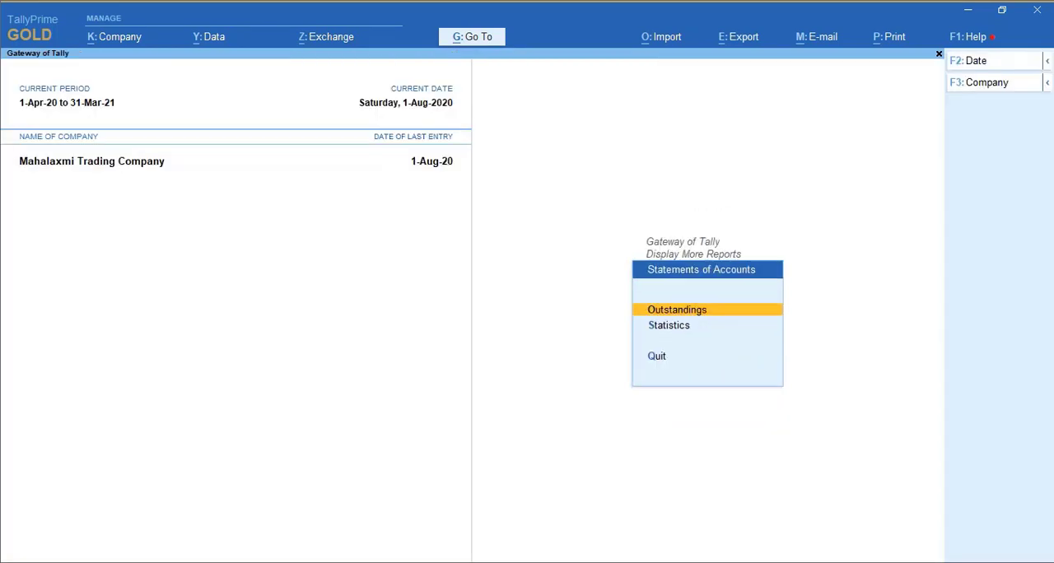
pyautogui.press('Escape')
pyautogui.press('Return')
pyautogui.press('Down')
pyautogui.press('Up')
pyautogui.press('Down')
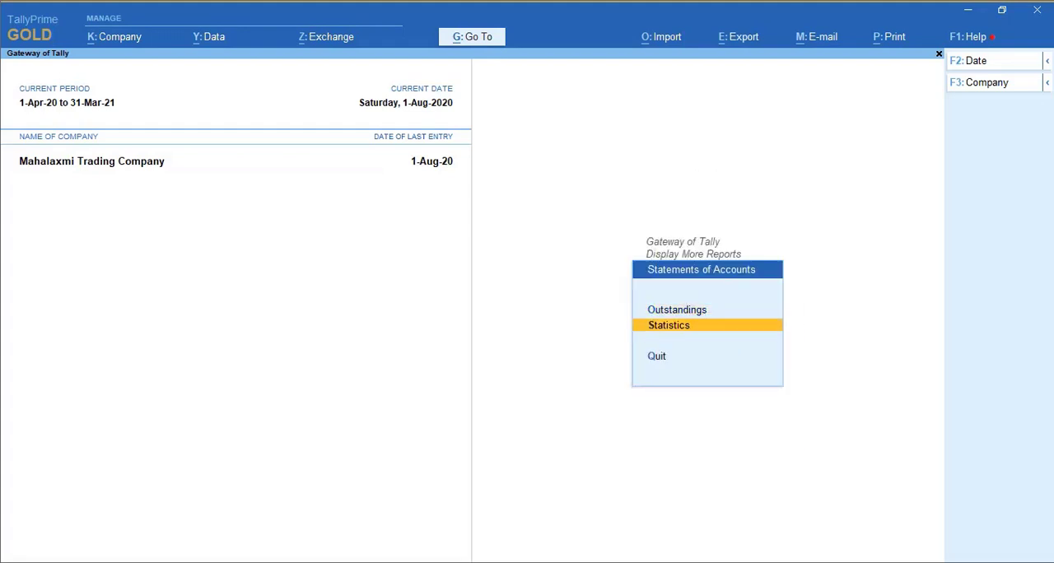
pyautogui.press('Escape')
pyautogui.press('Escape')
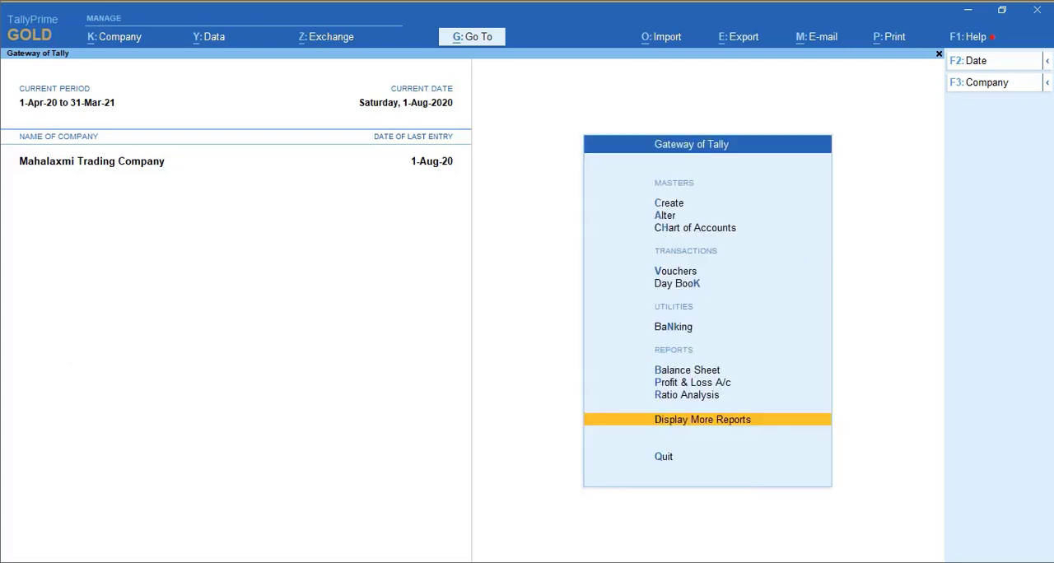
# - Open the Pushpak Trading Co ledger for alteration
pyautogui.press('Down')
pyautogui.press('Down')
pyautogui.press('Down')
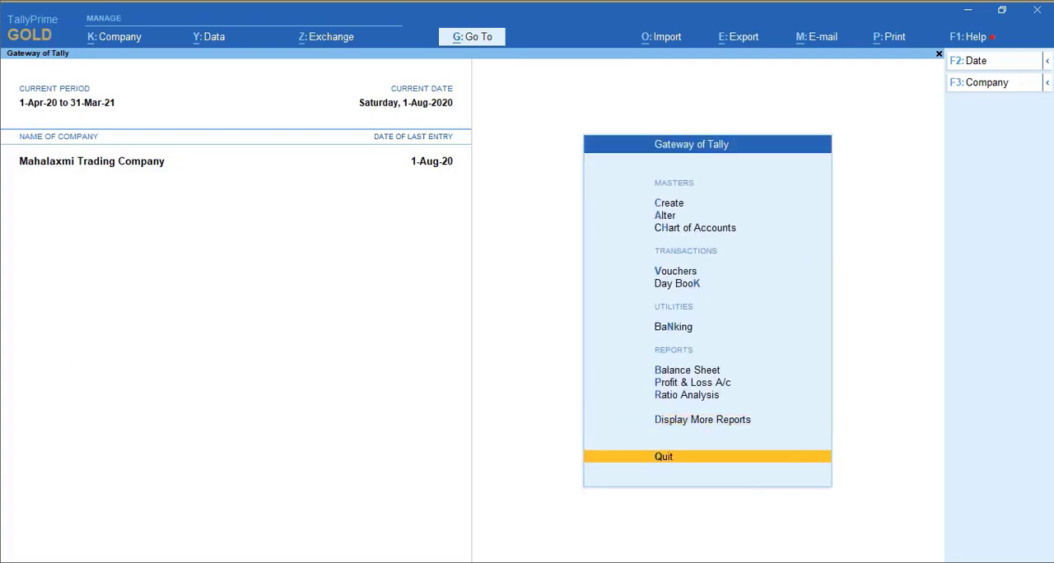
pyautogui.press('Return')
pyautogui.press('Down')
pyautogui.press('Return')
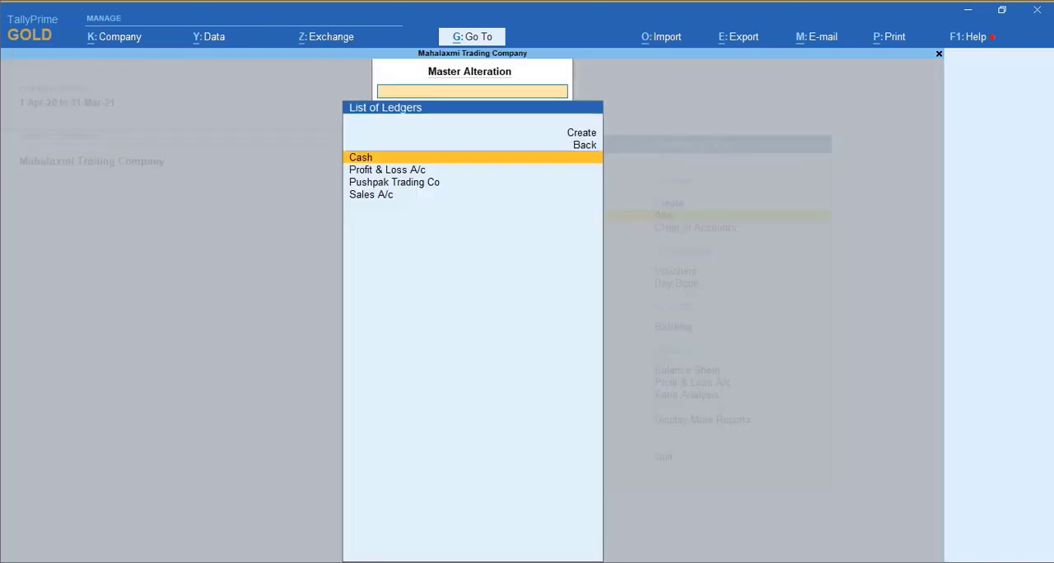
pyautogui.press('Down')
pyautogui.press('Down')
pyautogui.press('Return')
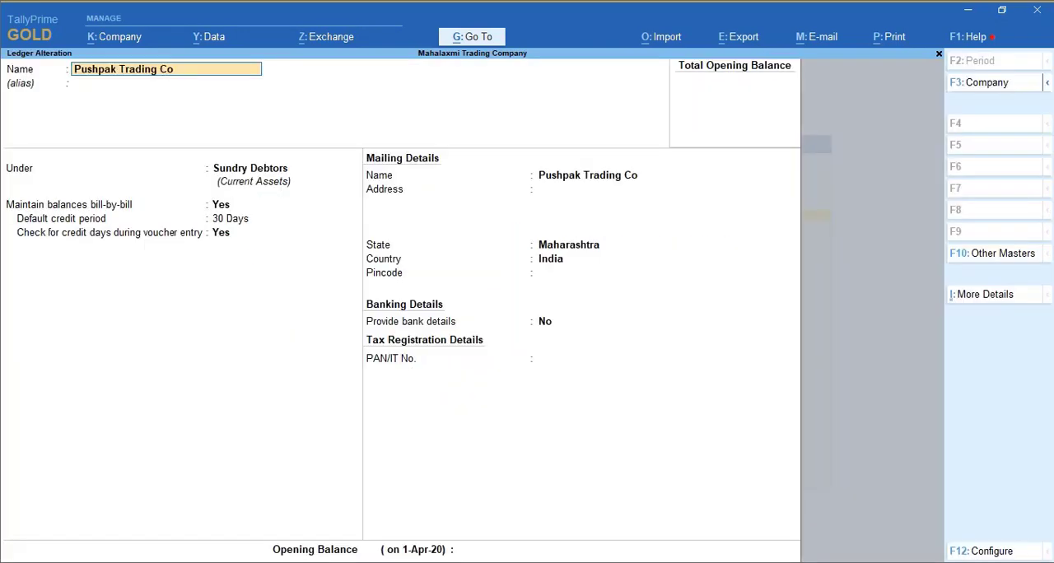
# - Enable interest calculation in the company features, leave inventory maintenance off, and save the features
pyautogui.press('F11')
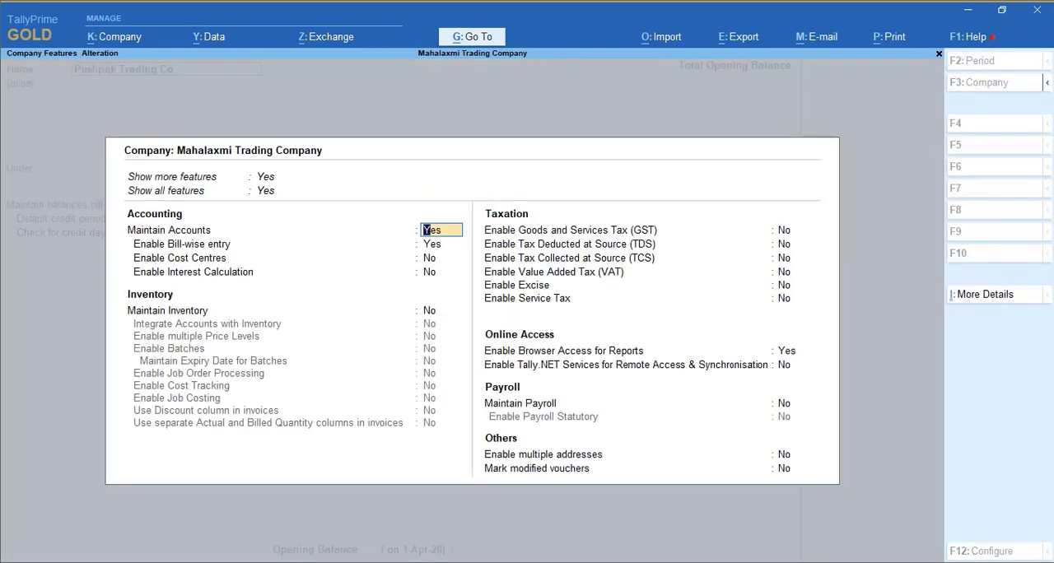
pyautogui.press('Return')
pyautogui.press('Return')
pyautogui.press('Return')
pyautogui.write('y')
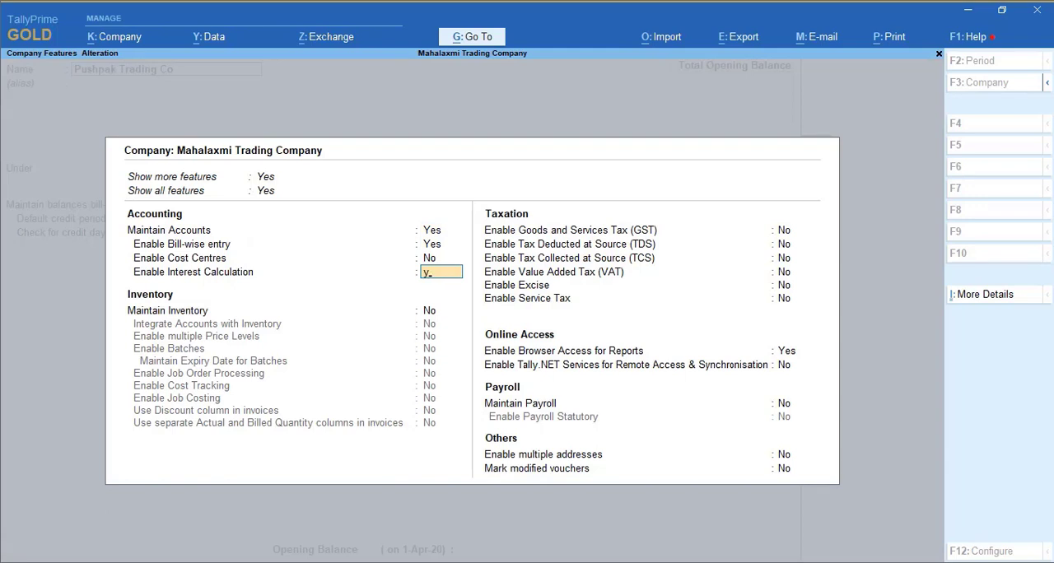
pyautogui.press('Return')
pyautogui.write('n')
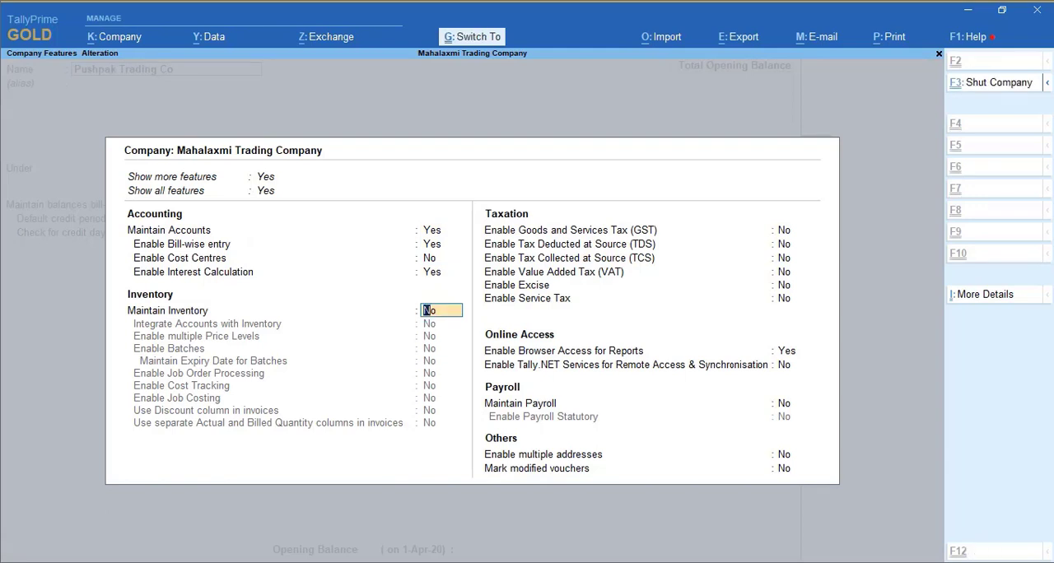
pyautogui.hotkey('ctrl', 'a')
# - Activate interest calculation for the Pushpak Trading Co ledger, keeping the 30-day default credit period
pyautogui.press('Return')
pyautogui.press('Return')
pyautogui.press('Return')
pyautogui.press('Return')
pyautogui.press('Return')
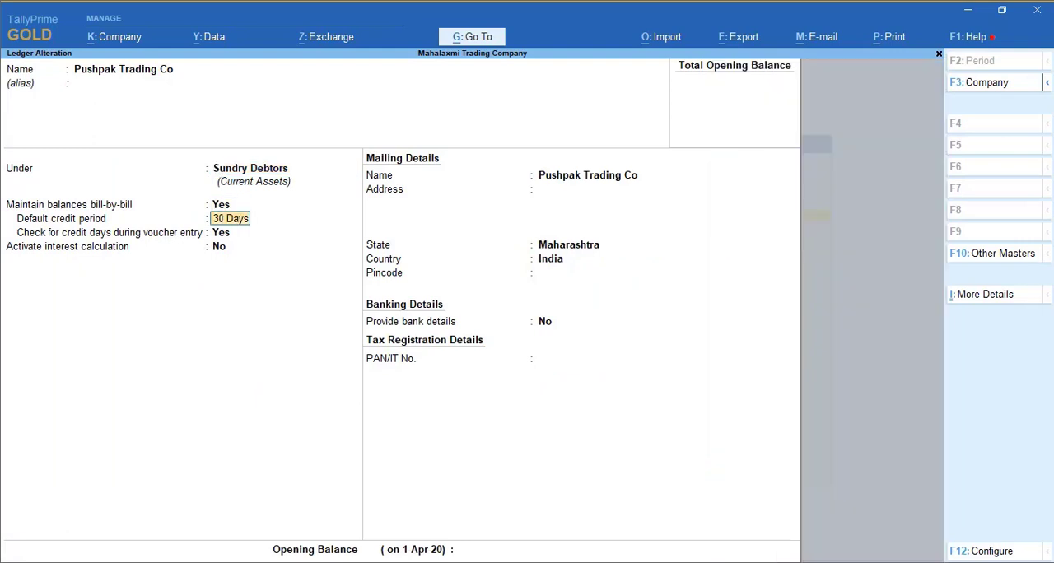
pyautogui.press('Return')
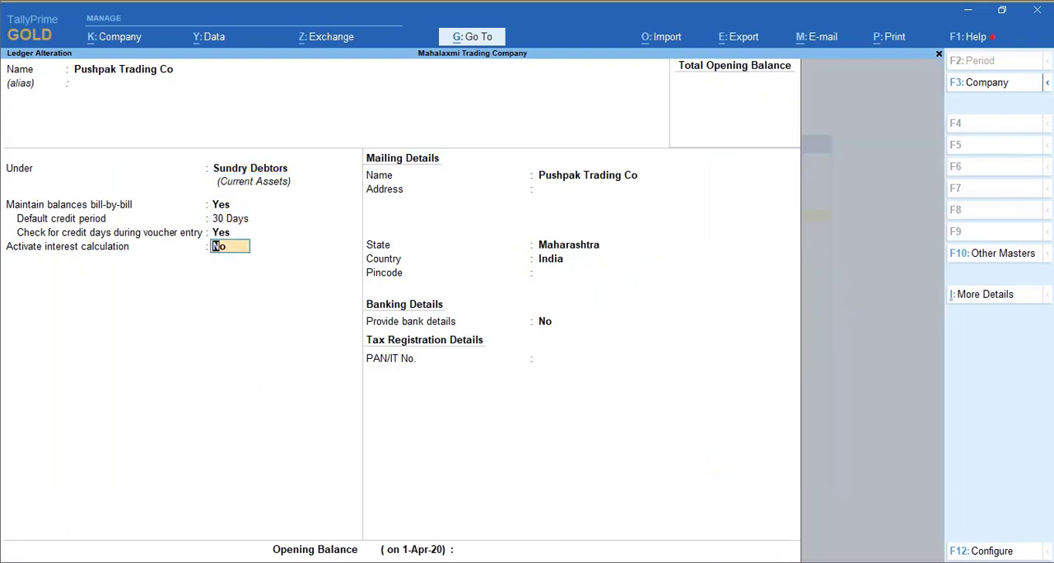
pyautogui.write('y')
pyautogui.press('Return')
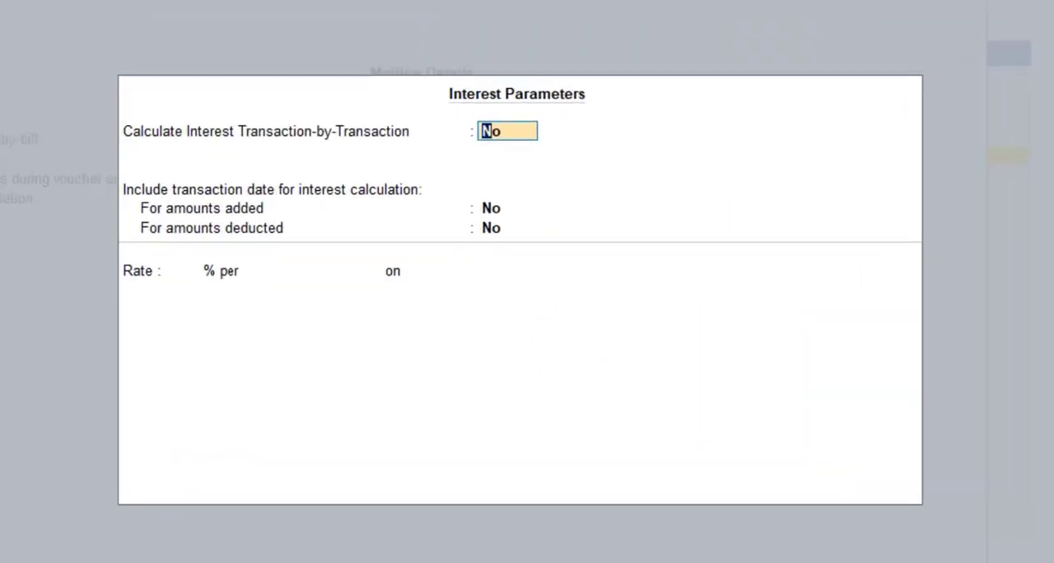
# - Calculate interest transaction by transaction, without parameter overrides and without including the transaction date for added or deducted amounts
pyautogui.write('y')
pyautogui.press('Return')
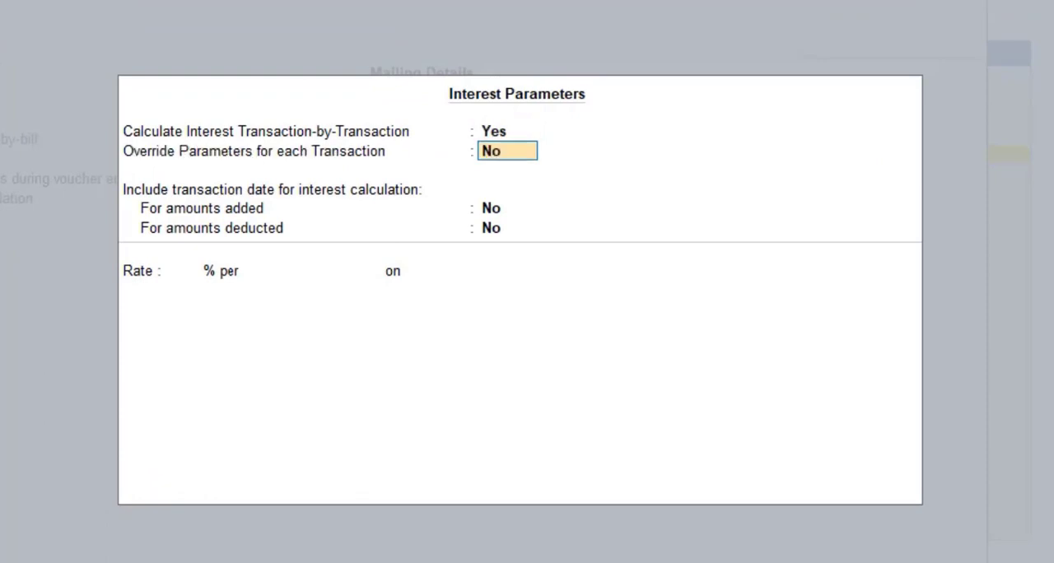
pyautogui.press('Return')
pyautogui.press('Return')
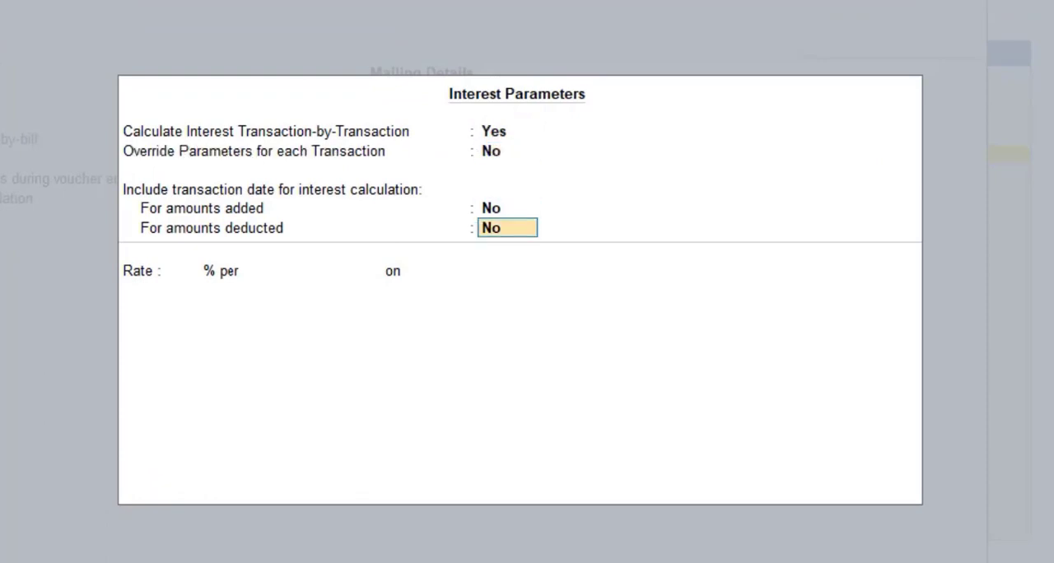
# - Set the interest rate to 12% per 365-Day Year on All Balances
pyautogui.press('Return')
pyautogui.write('12')
pyautogui.press('Return')
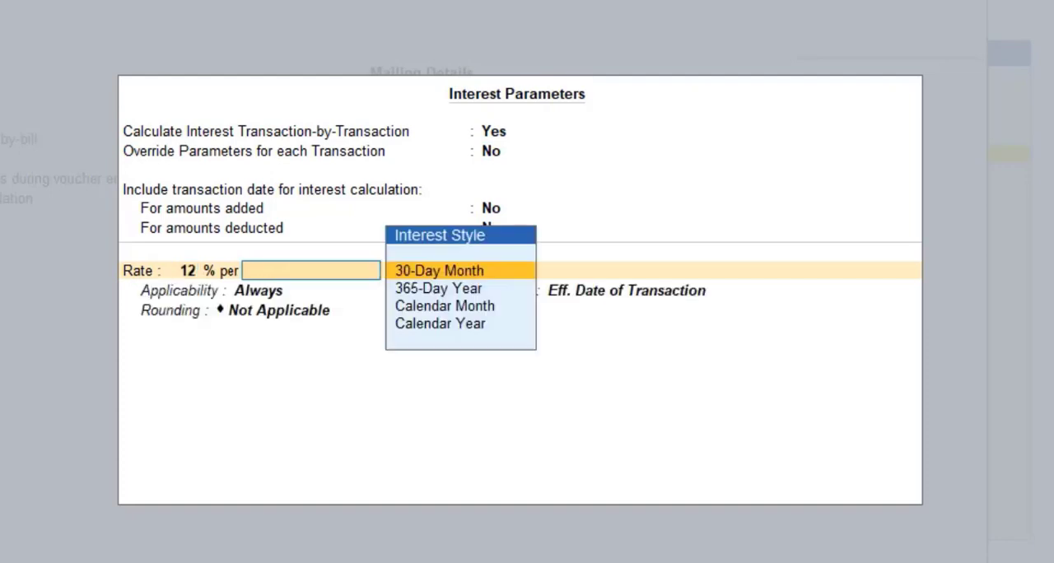
pyautogui.press('Down')
pyautogui.press('Return')
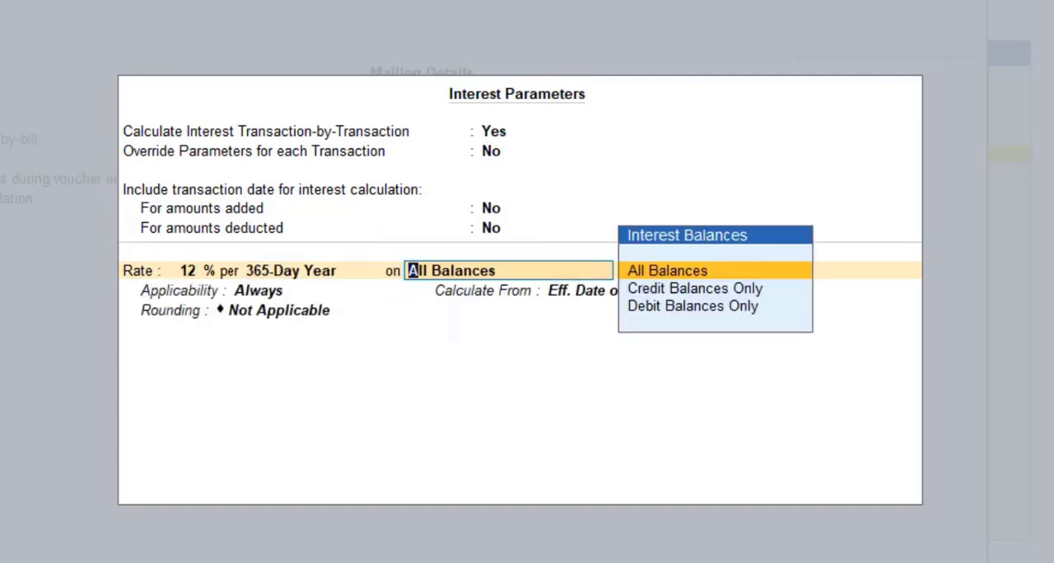
pyautogui.press('Return')
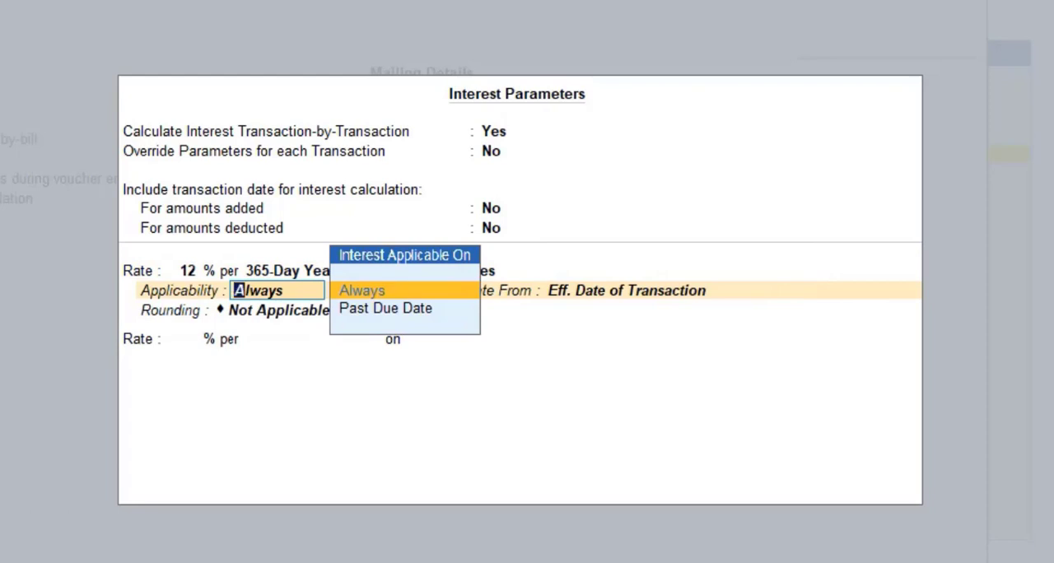
# - Set the interest applicability to Always, calculated from Eff. Date of Transaction without rounding, and accept the interest parameters
pyautogui.press('Down')
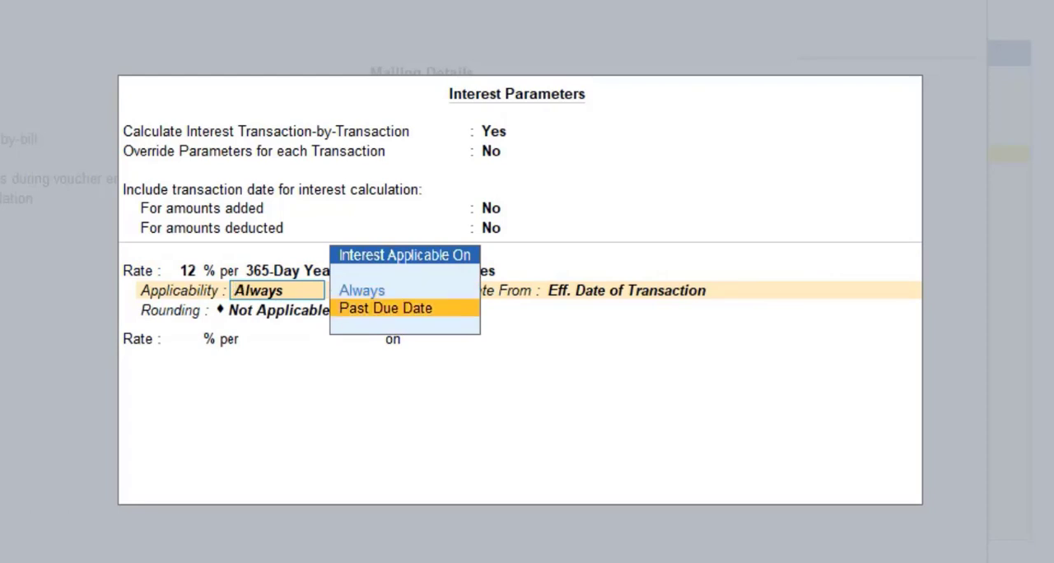
pyautogui.press('Up')
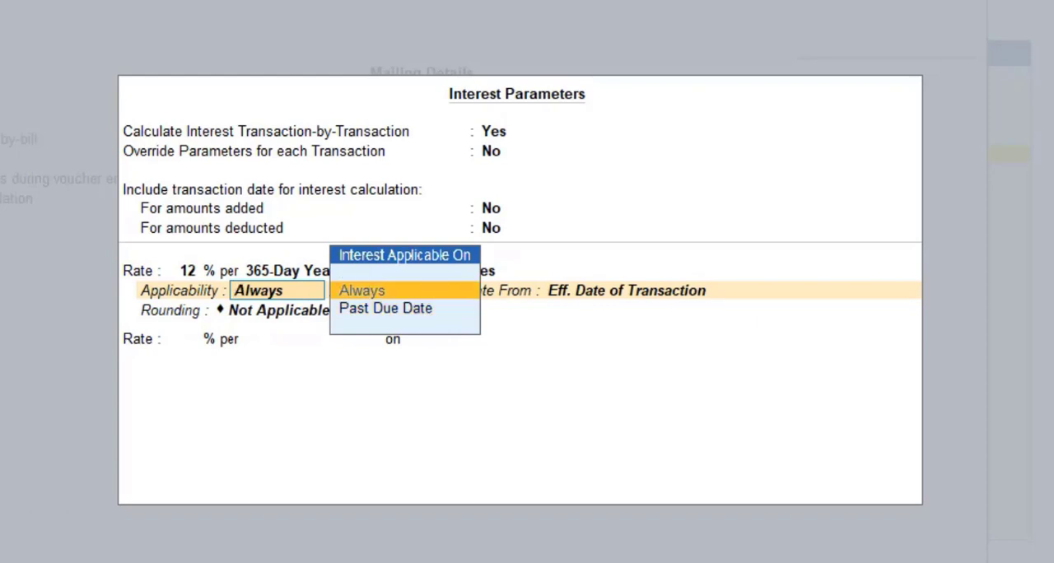
pyautogui.press('Return')
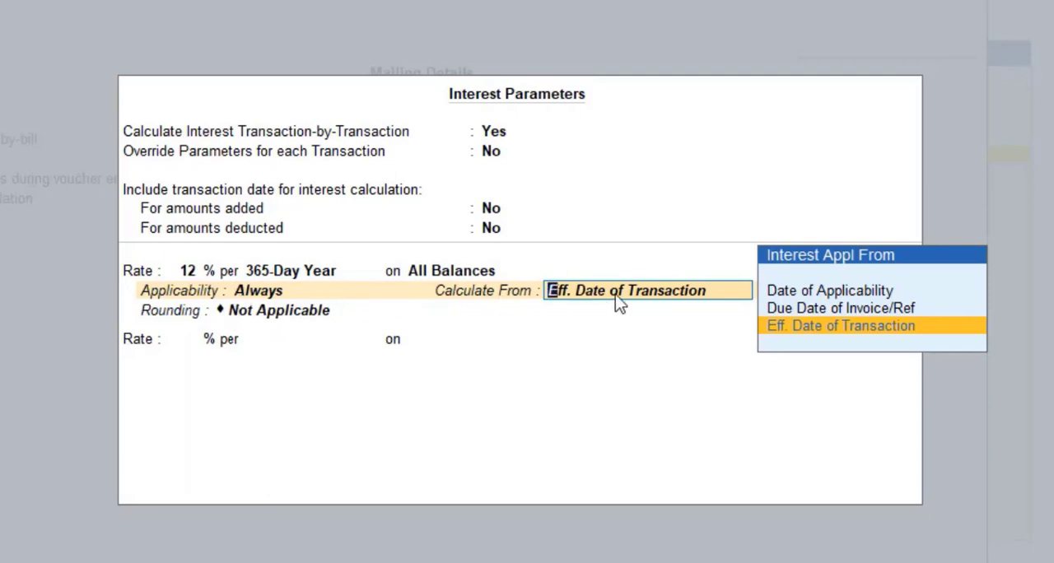
pyautogui.press('Return')
pyautogui.press('Return')
pyautogui.press('Return')
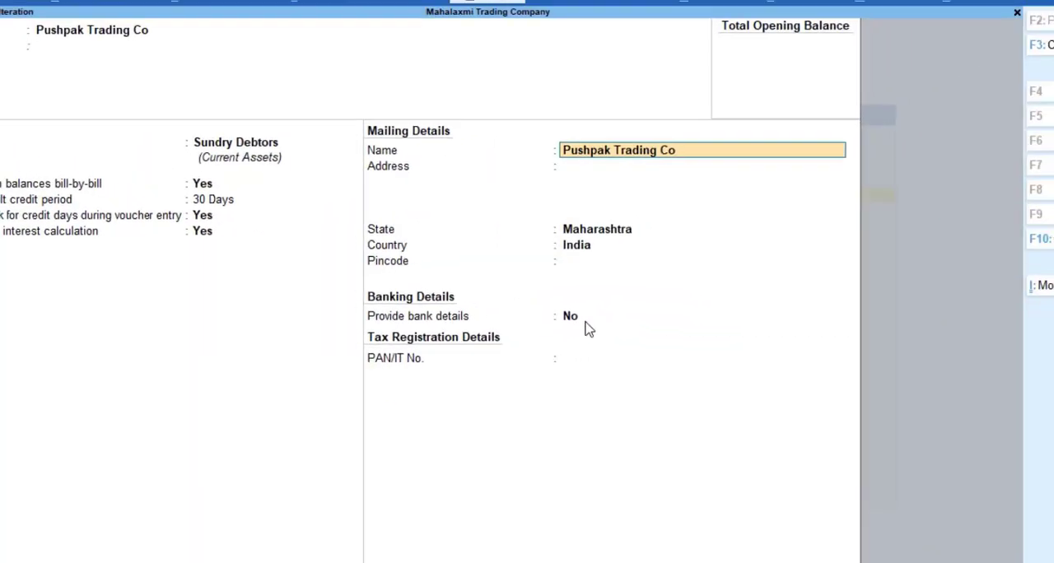
pyautogui.press('Return')
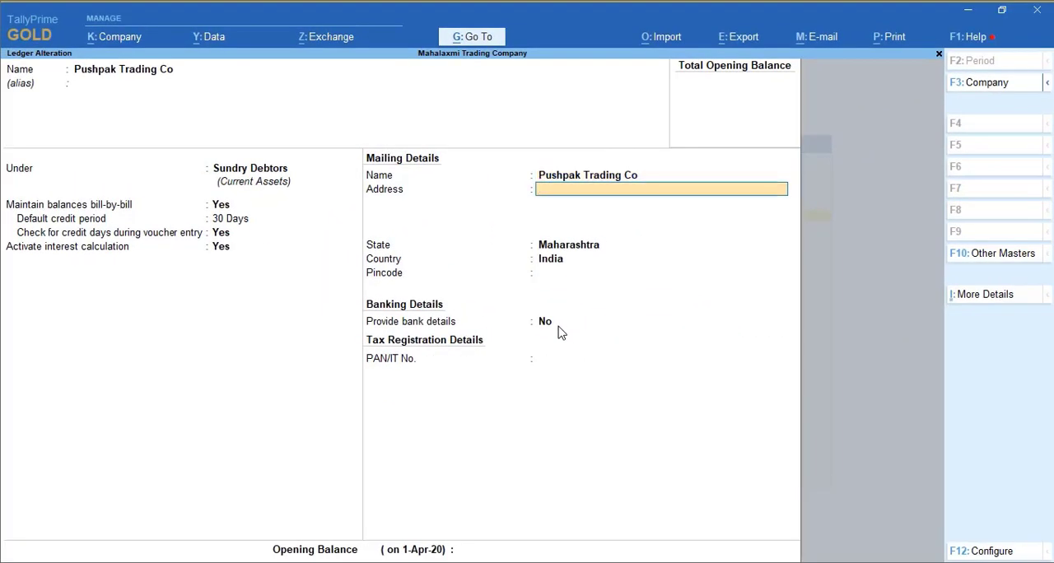
# - Save the Pushpak Trading Co ledger and return to the Gateway of Tally
pyautogui.press('Return')
pyautogui.press('Return')
pyautogui.hotkey('ctrl', 'a')
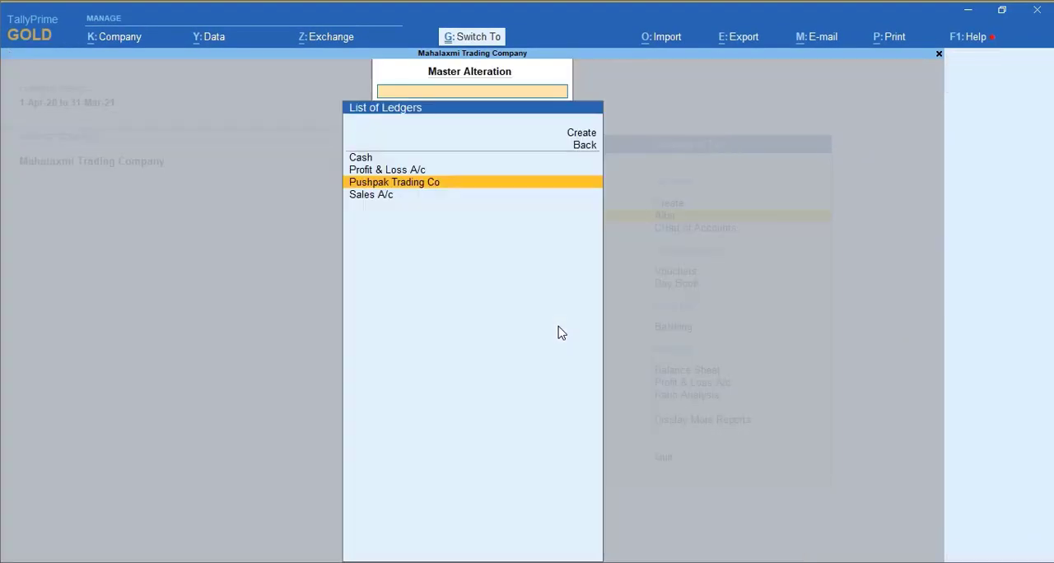
pyautogui.press('Escape')
pyautogui.press('Escape')
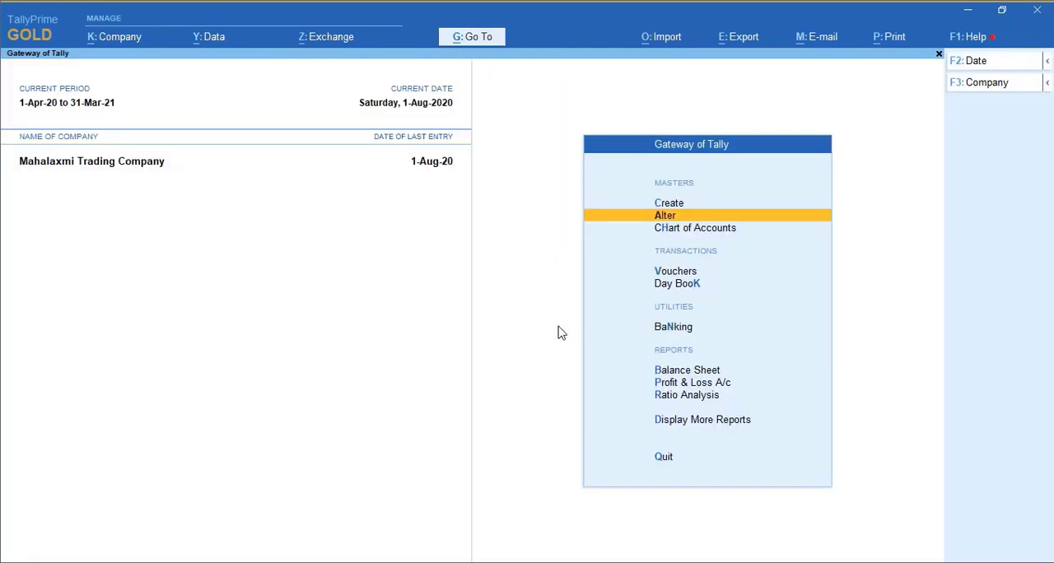
# - Open the Interest Calculations reports within the Statements of Accounts
pyautogui.press('Up')
pyautogui.press('Up')
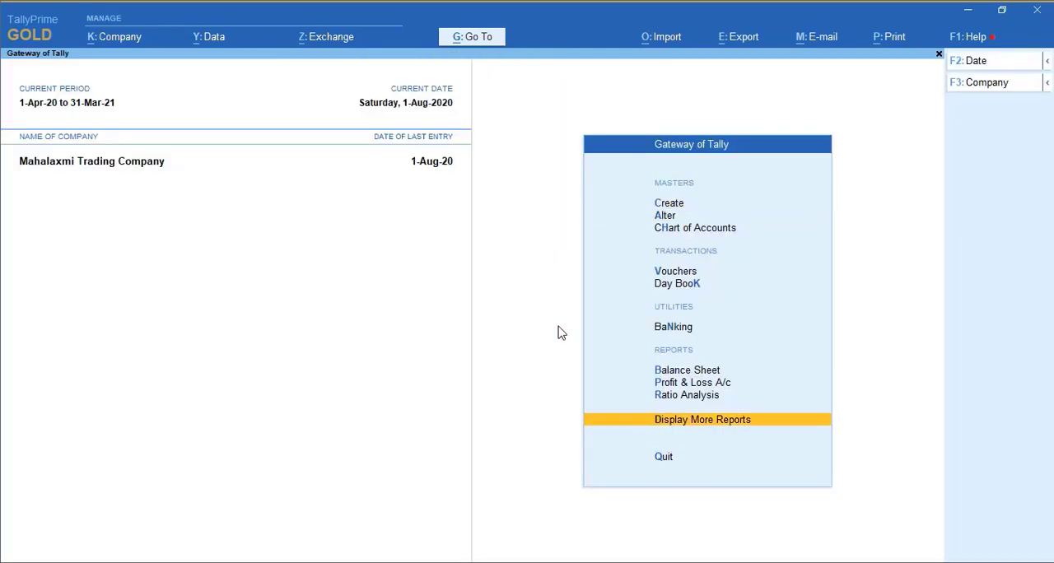
pyautogui.press('Return')
pyautogui.press('Down')
pyautogui.press('Down')
pyautogui.press('Down')
pyautogui.press('Down')
pyautogui.press('Down')
pyautogui.press('Return')
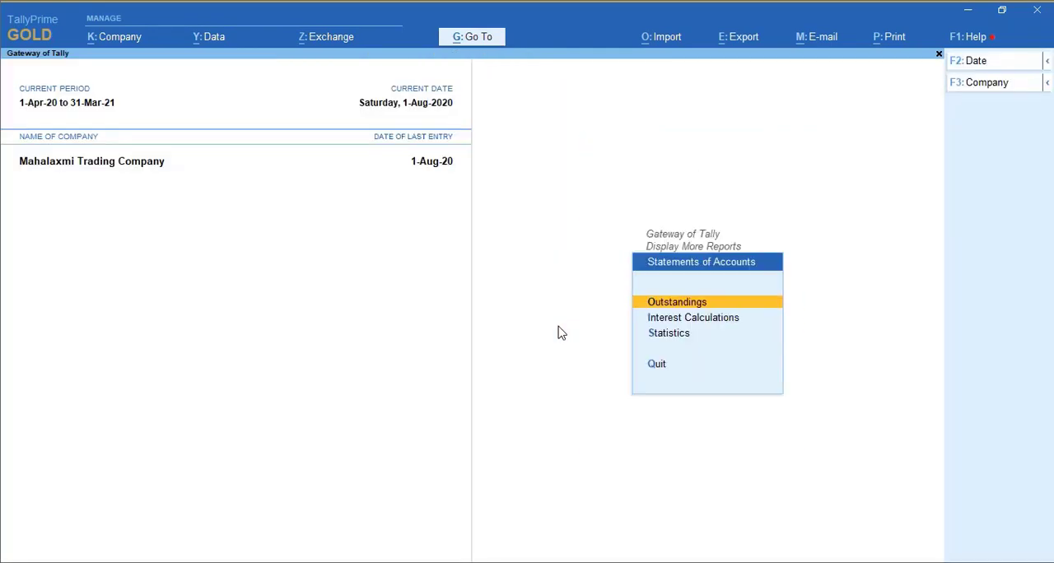
# - Display the ledger interest calculation for Pushpak Trading Co in detailed form to examine the day-wise interest per bill
pyautogui.press('Down')
pyautogui.press('Return')
pyautogui.press('Down')
pyautogui.press('Down')
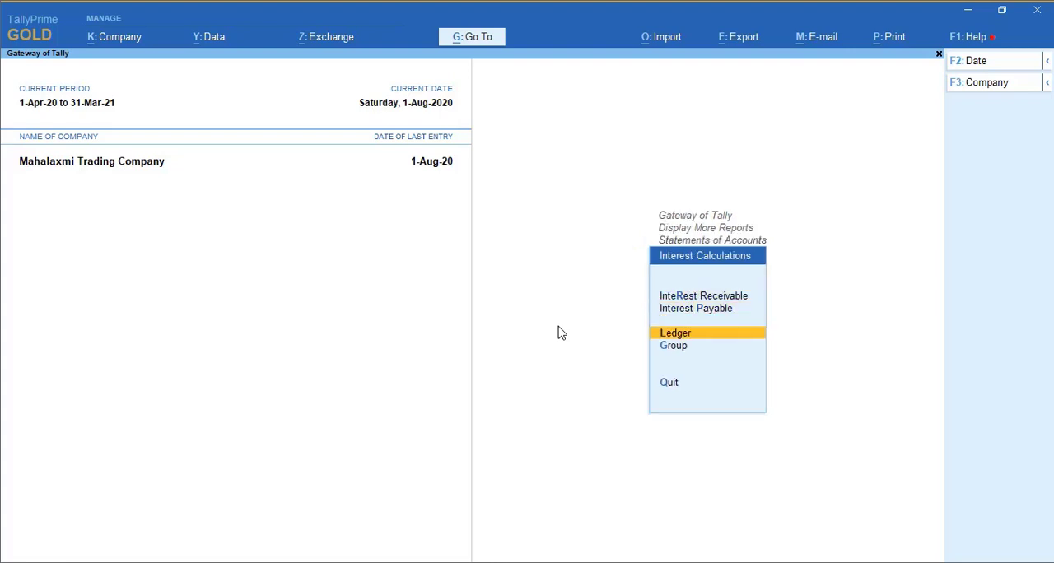
pyautogui.press('Down')
pyautogui.press('Up')
pyautogui.press('Return')
pyautogui.press('Return')
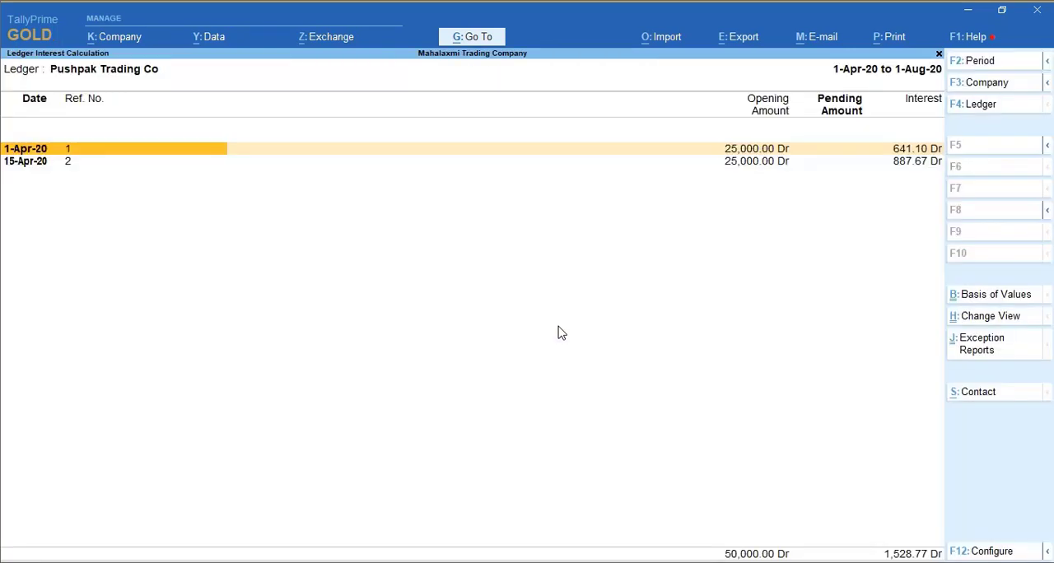
pyautogui.hotkey('alt', 'F5')
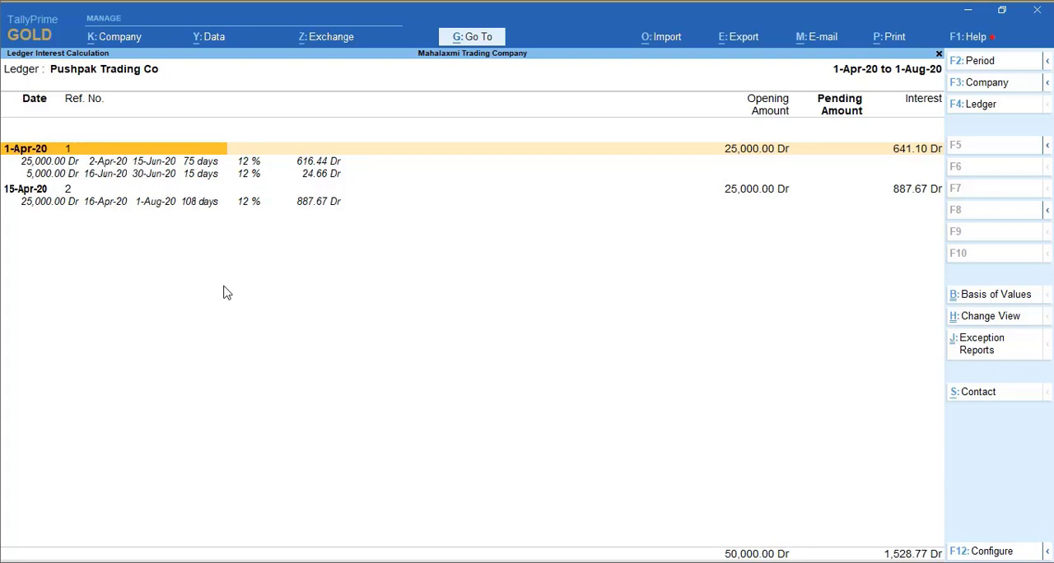
# - Close the ledger interest report and return to the Gateway of Tally
pyautogui.press('Escape')
pyautogui.press('Escape')
pyautogui.press('Escape')
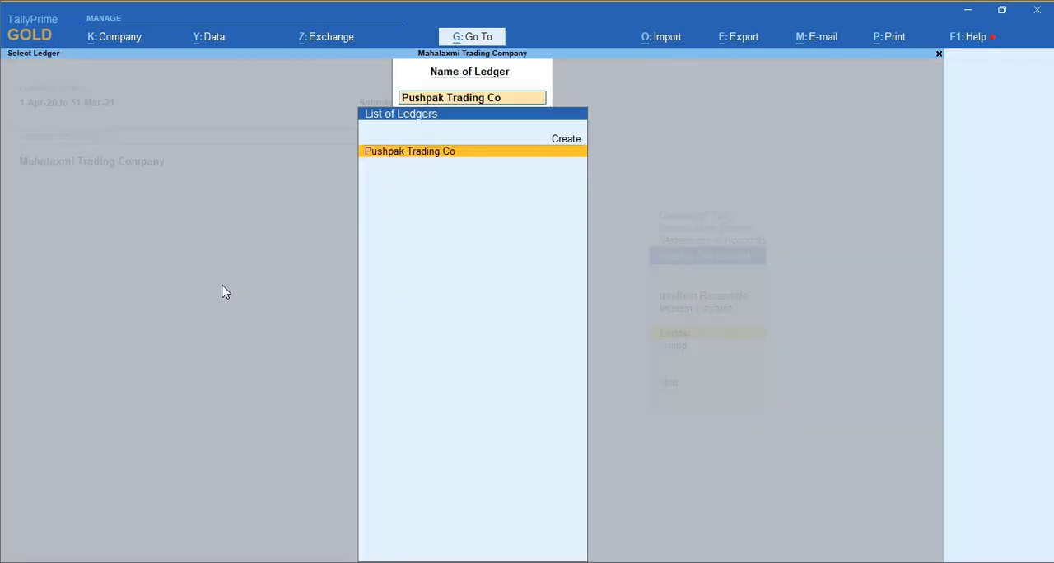
pyautogui.press('Escape')
pyautogui.press('Escape')
pyautogui.press('Escape')
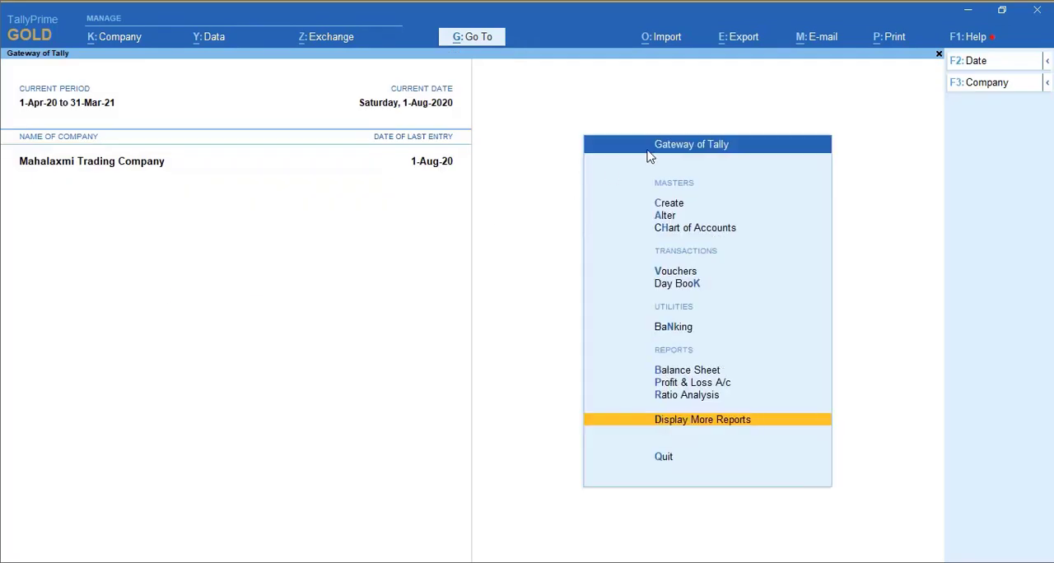
# - Open the Pushpak Trading Co ledger for alteration
pyautogui.press('Up')
pyautogui.press('Up')
pyautogui.press('Up')
pyautogui.press('Up')
pyautogui.press('Up')
pyautogui.press('Up')
pyautogui.press('Up')
pyautogui.press('Up')
pyautogui.press('Return')
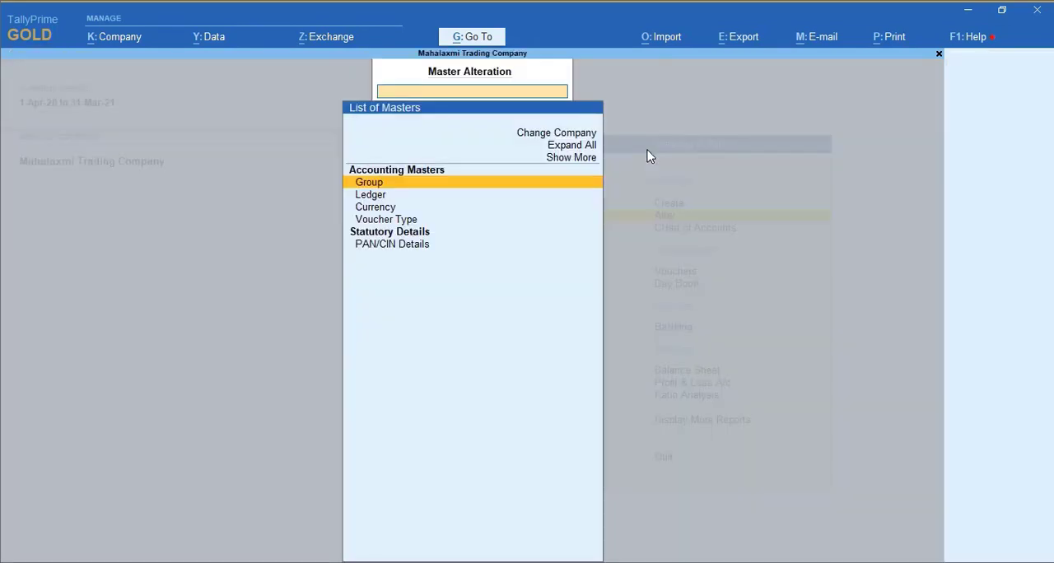
pyautogui.press('Down')
pyautogui.press('Return')
pyautogui.press('Down')
pyautogui.press('Down')
pyautogui.press('Return')
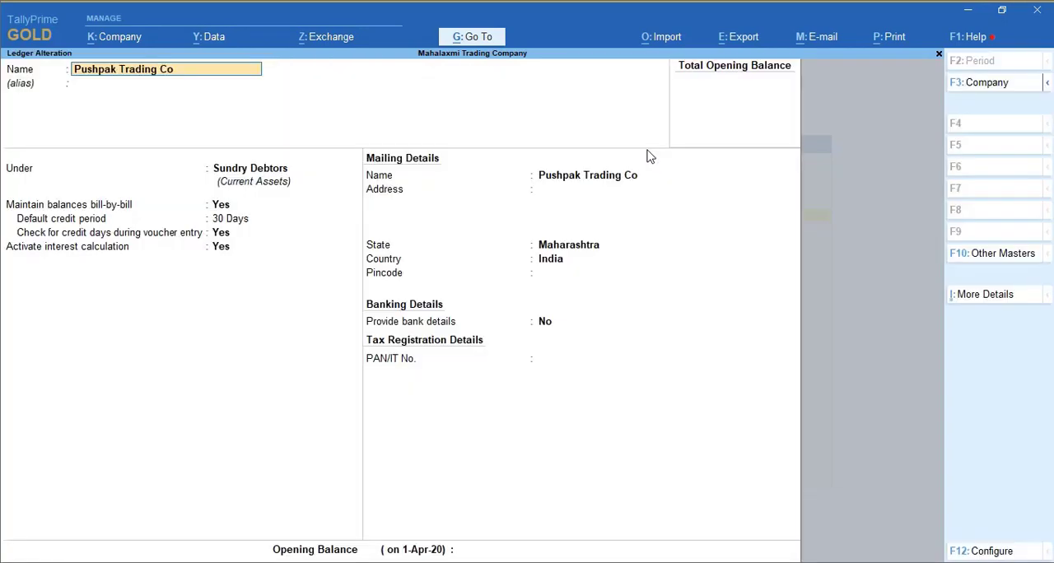
# - Go to the ledger's interest parameters, keeping transaction-by-transaction calculation at 12% per 365-Day Year on All Balances
pyautogui.press('Return')
pyautogui.press('Return')
pyautogui.press('Return')
pyautogui.press('Return')
pyautogui.press('Return')
pyautogui.press('Return')
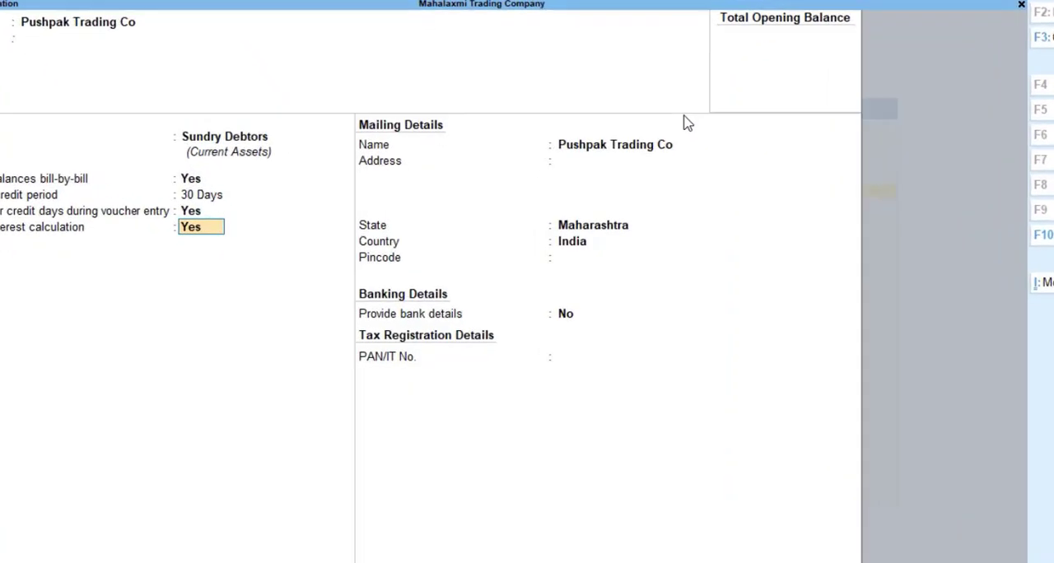
pyautogui.press('Return')
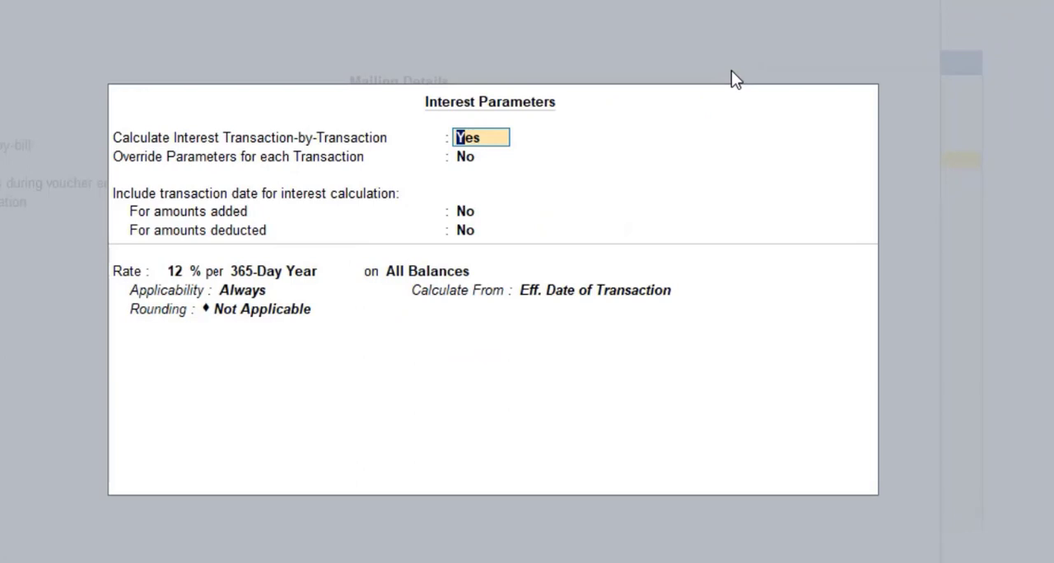
pyautogui.press('Return')
pyautogui.press('Return')
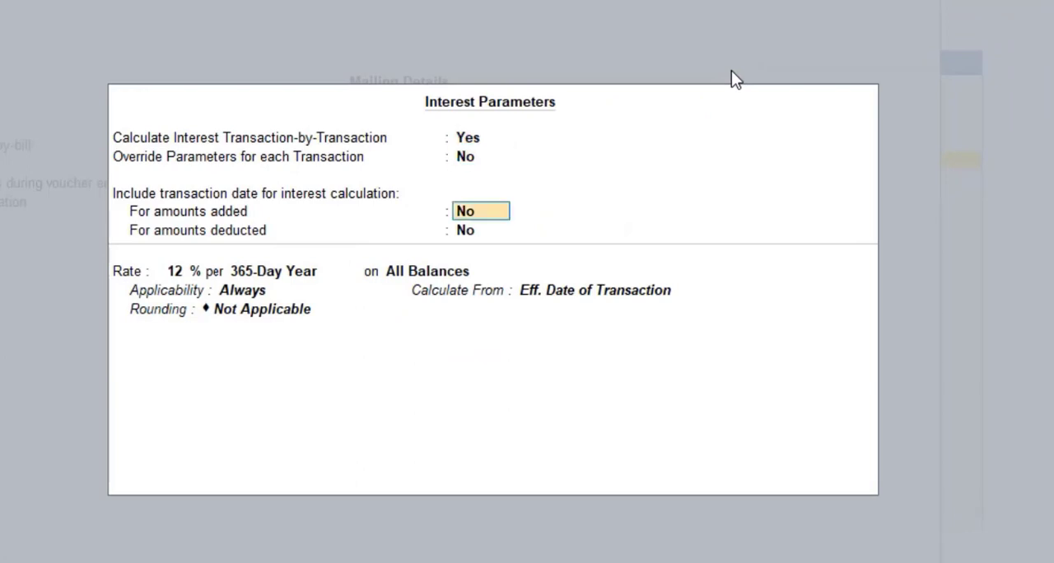
pyautogui.press('Return')
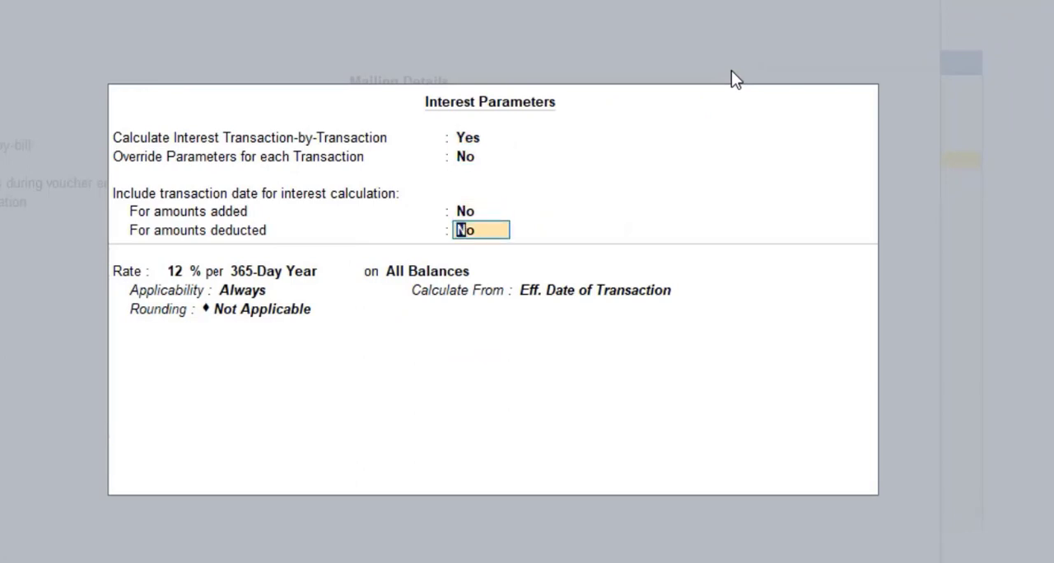
pyautogui.press('Return')
pyautogui.press('Return')
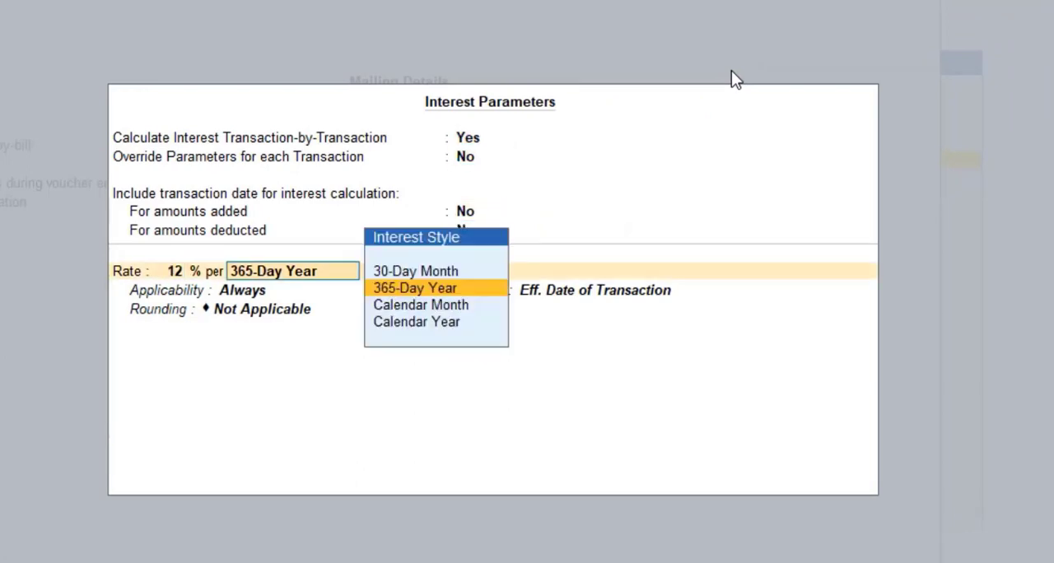
pyautogui.press('Return')
pyautogui.press('Return')
# - Make interest applicable Past Due Date by 0 days, calculated from Due Date of Invoice/Ref, and accept the interest parameters
pyautogui.press('Down')
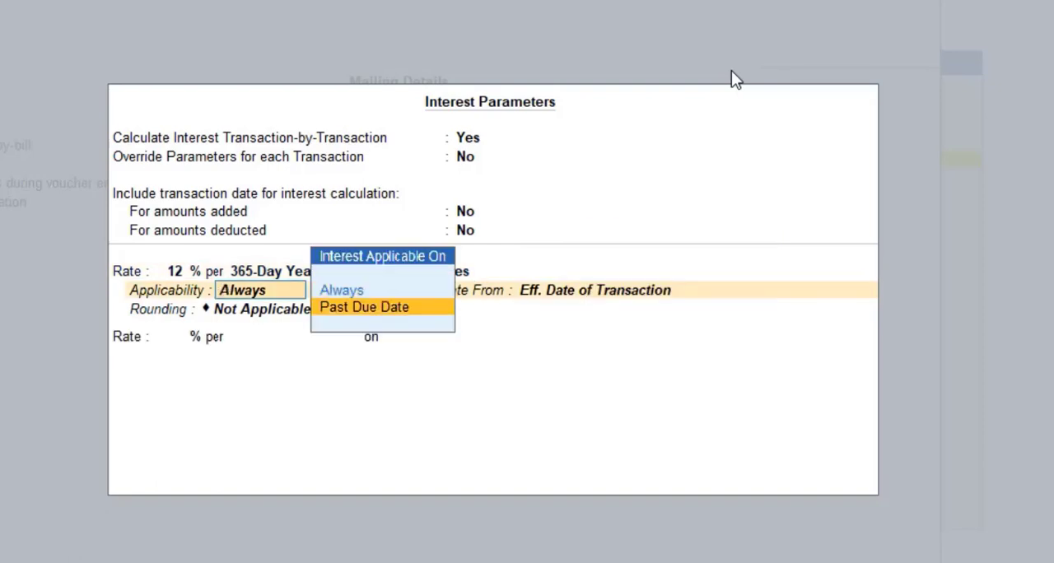
pyautogui.press('Return')
pyautogui.press('Return')
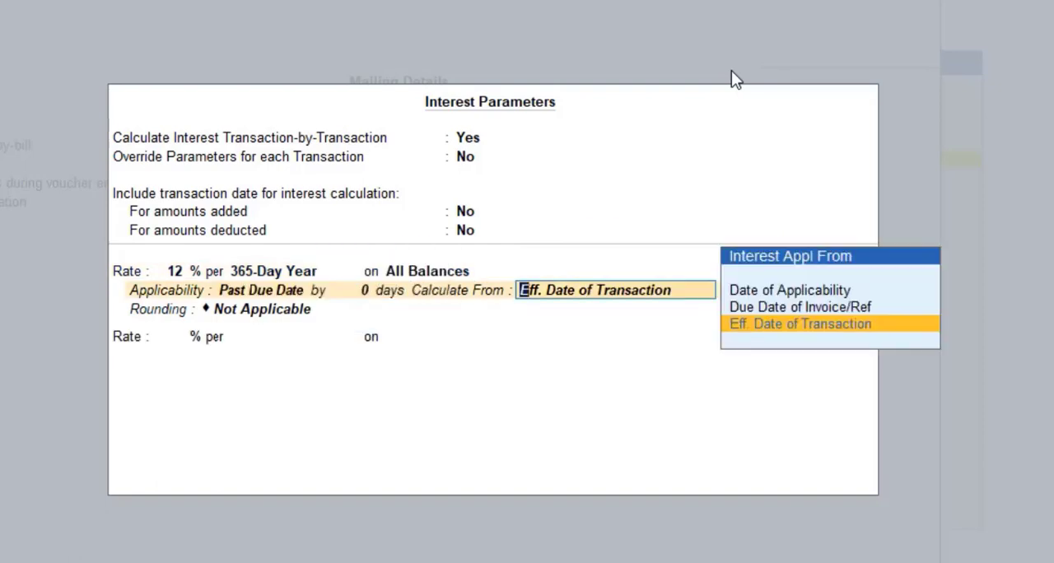
pyautogui.press('Up')
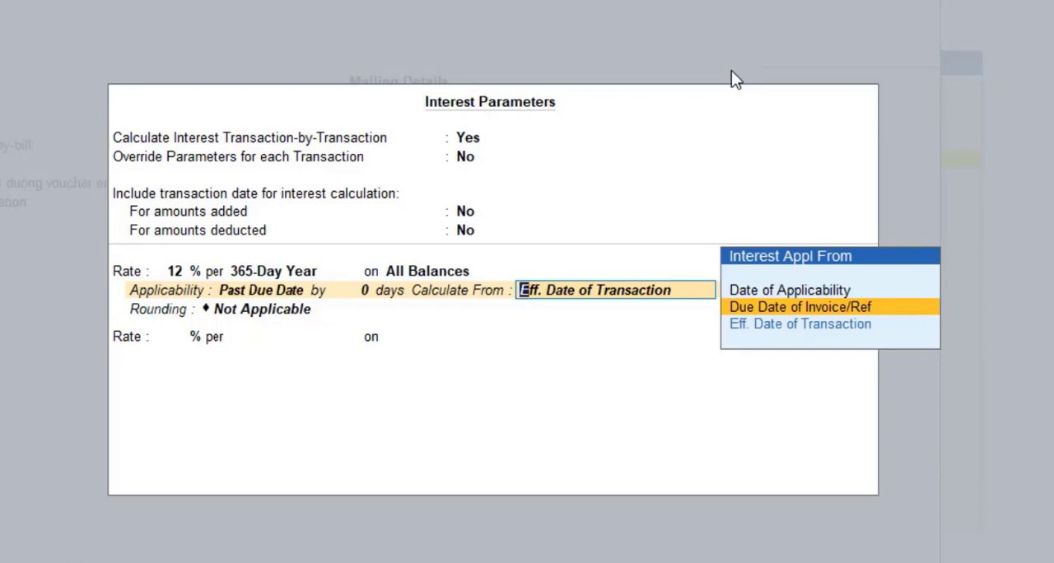
pyautogui.press('Return')
pyautogui.press('Return')
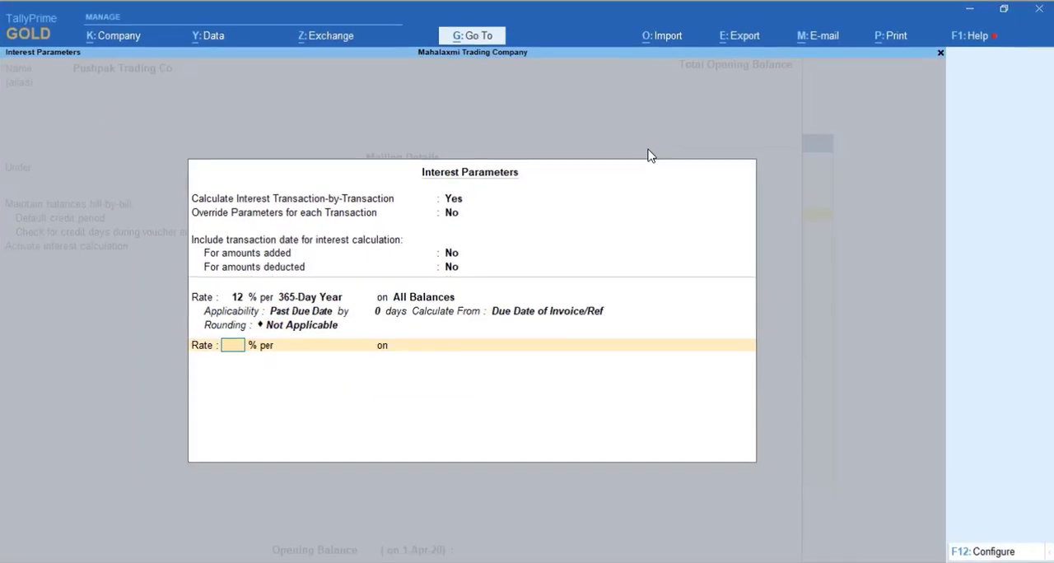
pyautogui.press('Return')
pyautogui.press('Return')
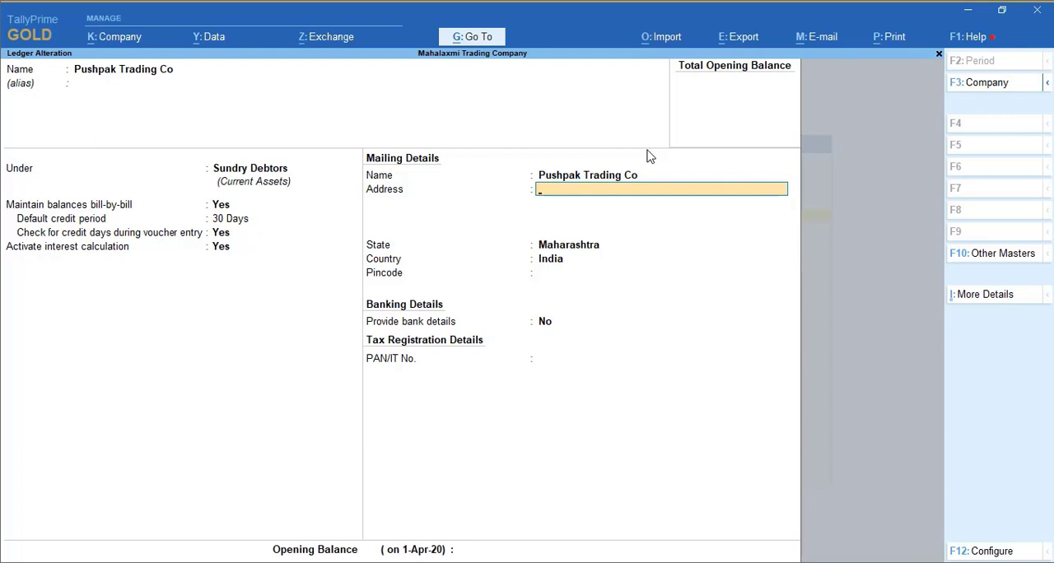
# - Save the altered Pushpak Trading Co ledger and go back to the Gateway of Tally without quitting
pyautogui.press('Return')
pyautogui.hotkey('ctrl', 'a')
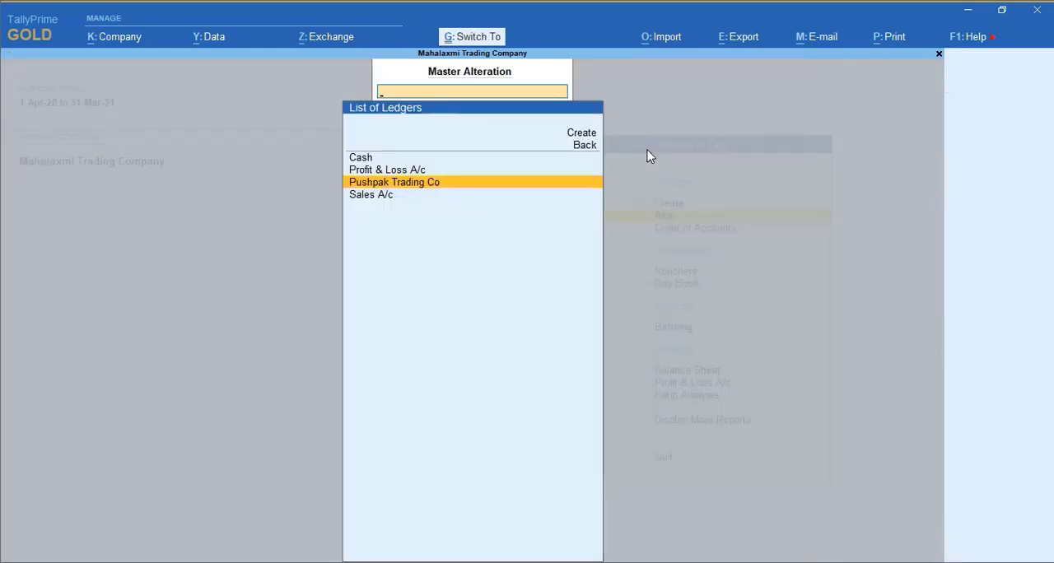
pyautogui.press('Return')
pyautogui.press('Escape')
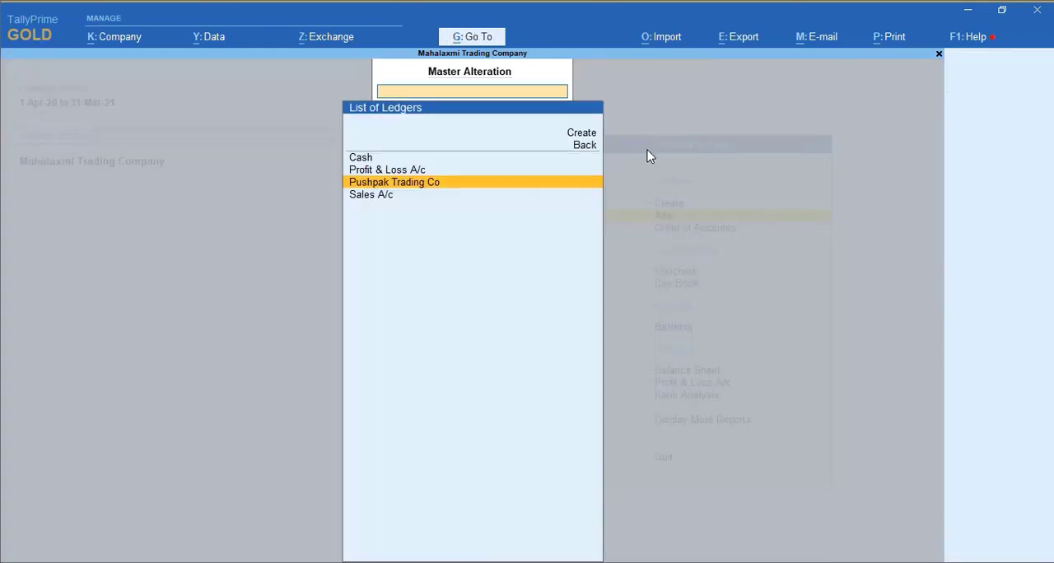
pyautogui.press('Escape')
pyautogui.press('Escape')
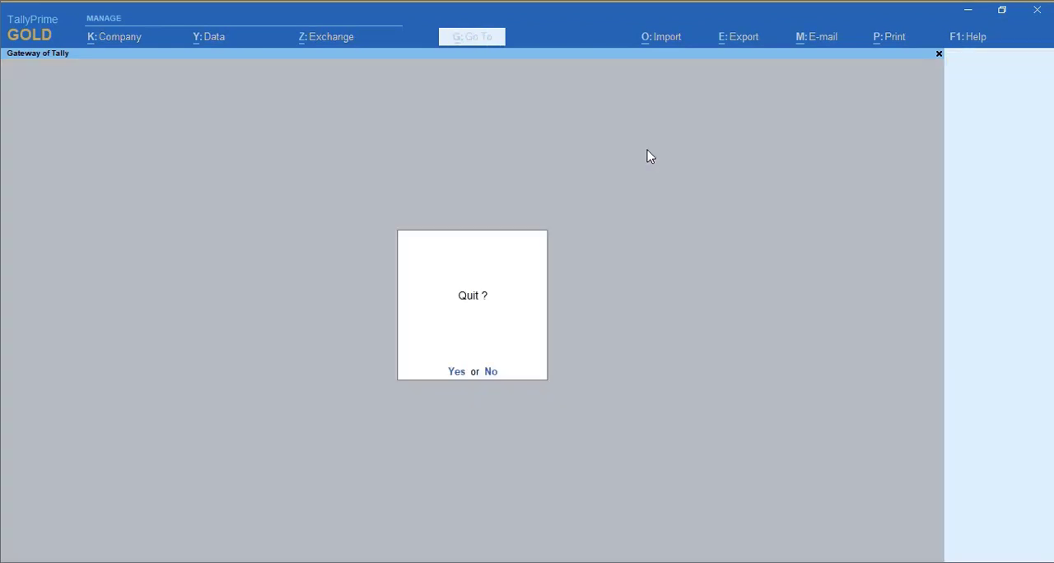
pyautogui.press('n')
# - Reopen the Interest Calculations reports within the Statements of Accounts
pyautogui.press('Up')
pyautogui.press('Up')
pyautogui.press('Up')
pyautogui.press('Down')
pyautogui.press('Return')
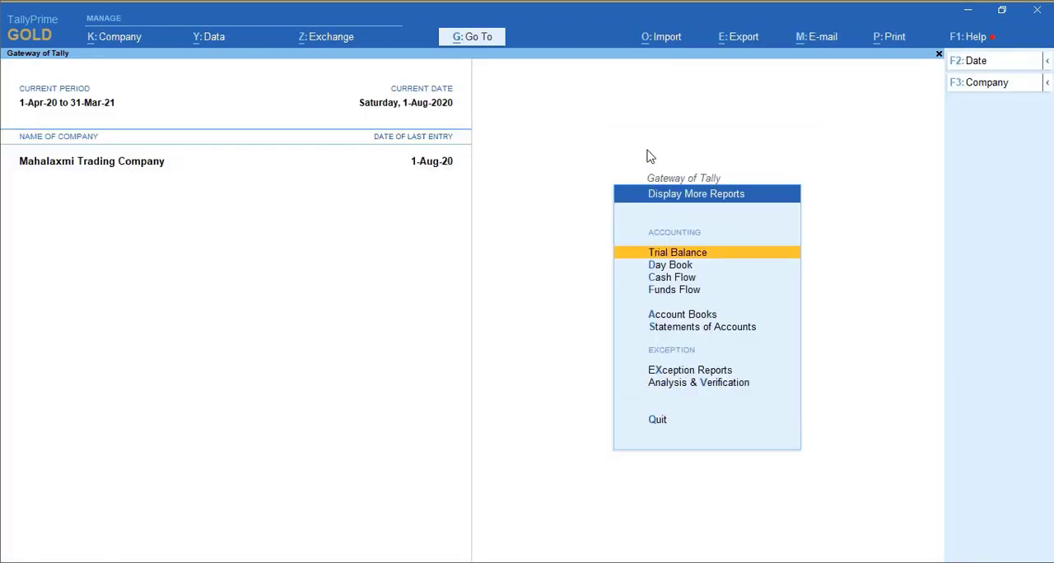
pyautogui.press('Down')
pyautogui.press('Down')
pyautogui.press('Down')
pyautogui.press('Down')
pyautogui.press('Down')
pyautogui.press('Return')
# - Examine the detailed interest calculation of the Pushpak Trading Co ledger with the past-due-date setting and close the report
pyautogui.press('Down')
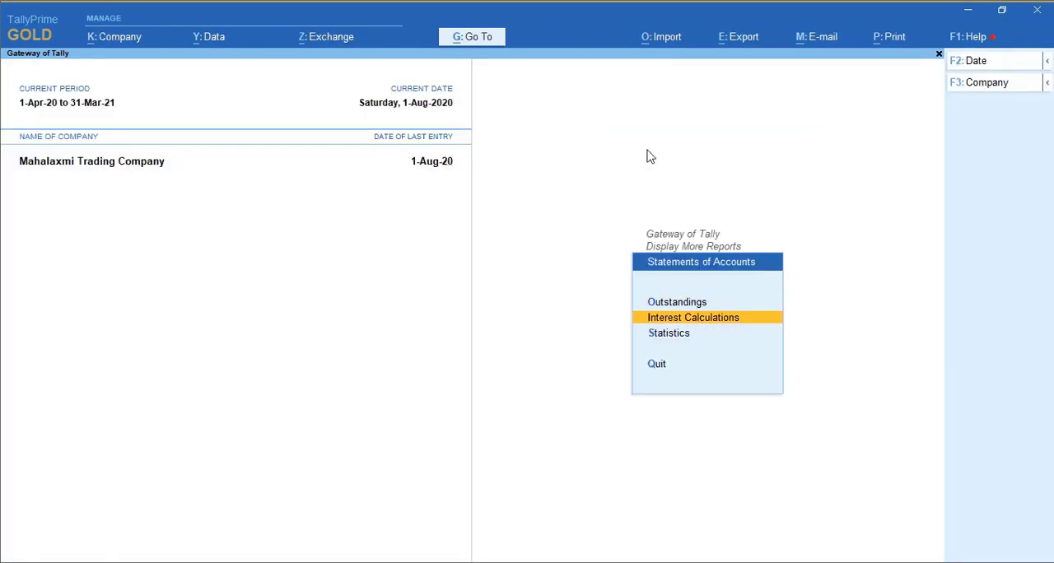
pyautogui.press('Return')
pyautogui.press('Down')
pyautogui.press('Down')
pyautogui.press('Return')
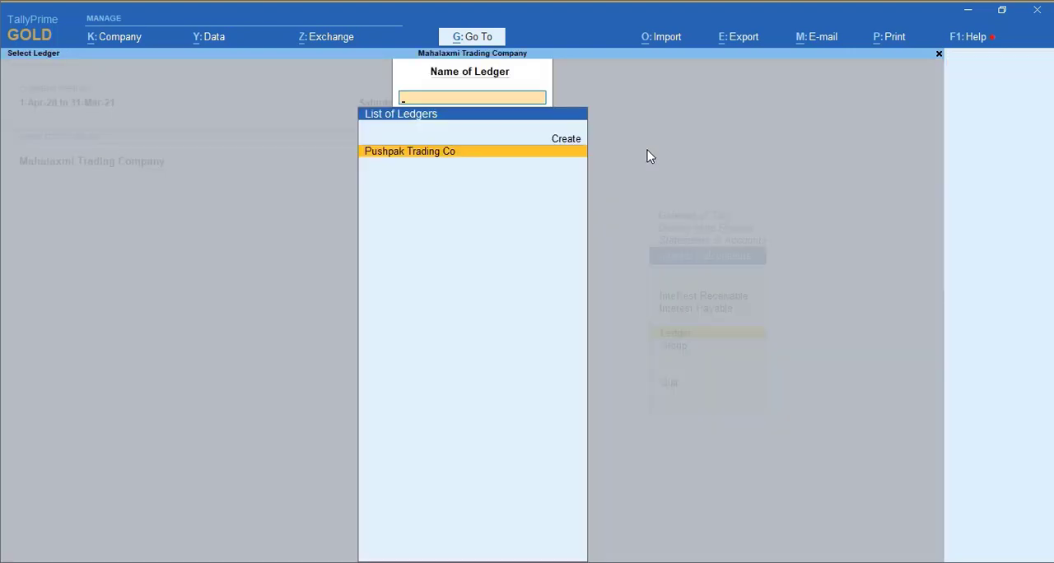
pyautogui.press('Return')
pyautogui.hotkey('alt', 'F1')
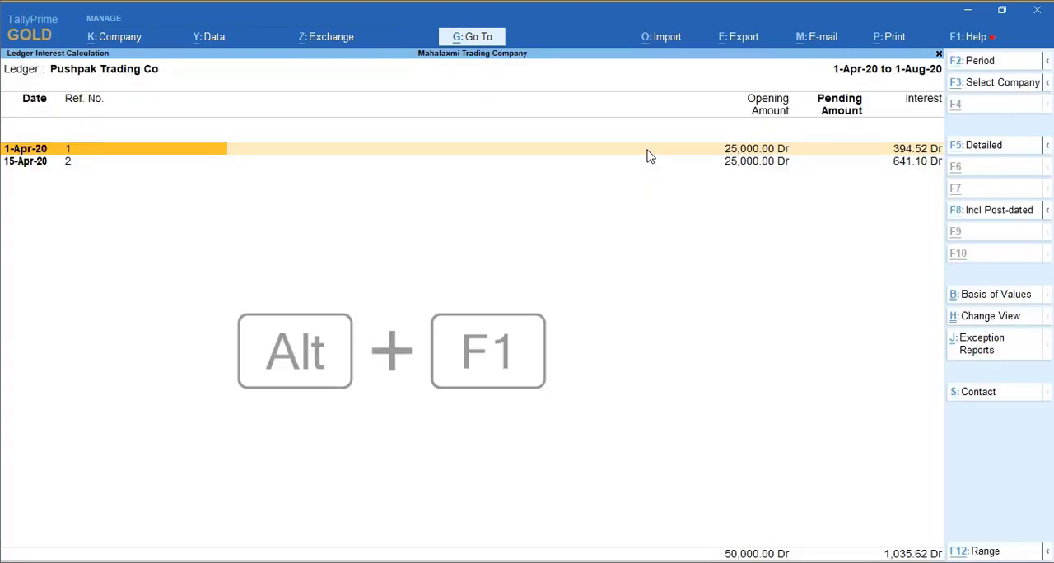
pyautogui.press('Down')
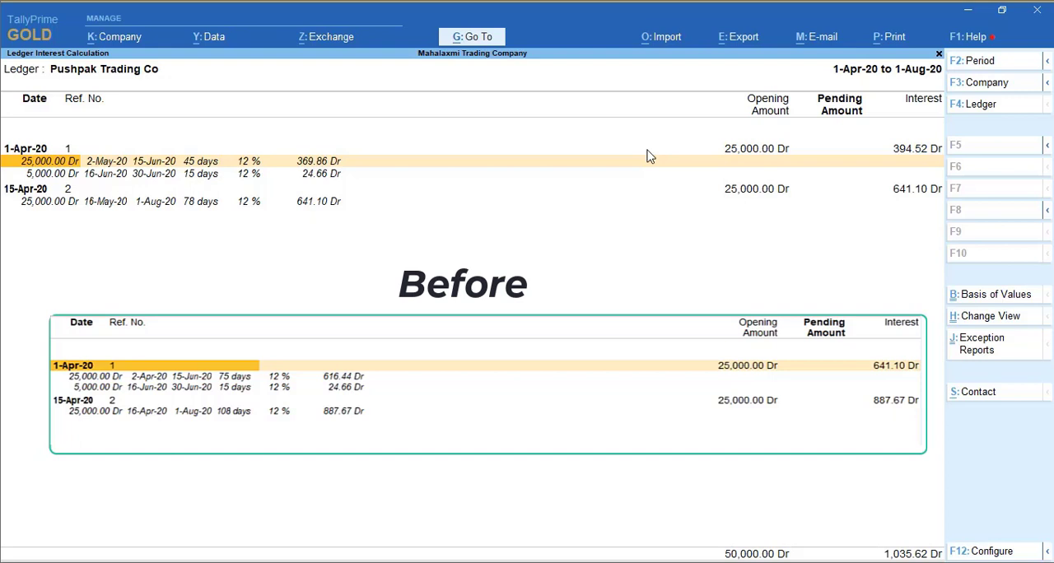
pyautogui.press('Right')
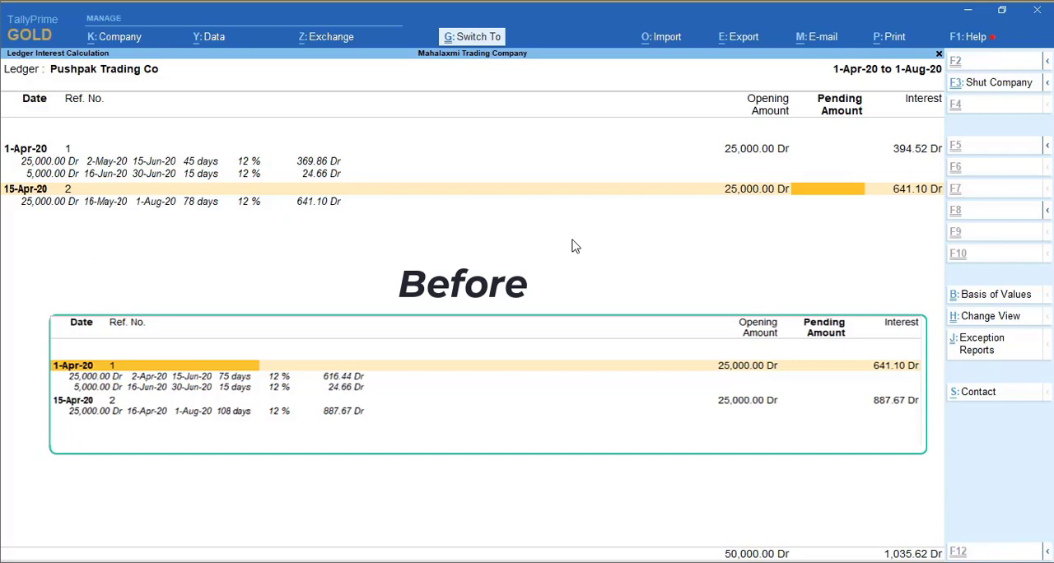
pyautogui.press('Escape')
pyautogui.press('Escape')
pyautogui.press('Escape')
pyautogui.press('Escape')
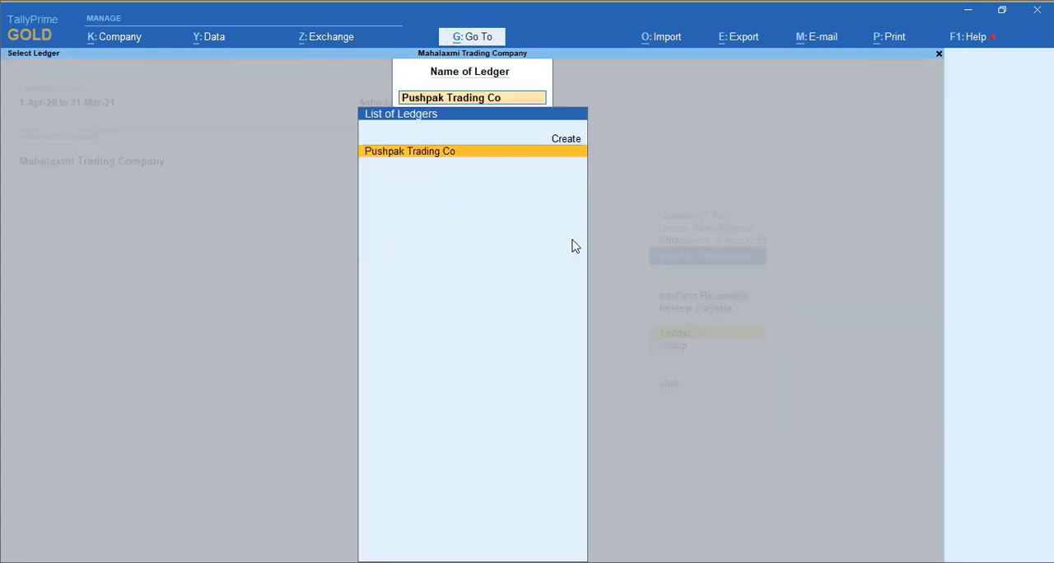
# - Leave the interest reports and start a sales voucher for Pushpak Trading Co with Sales A/c at 15,000
pyautogui.press('Escape')
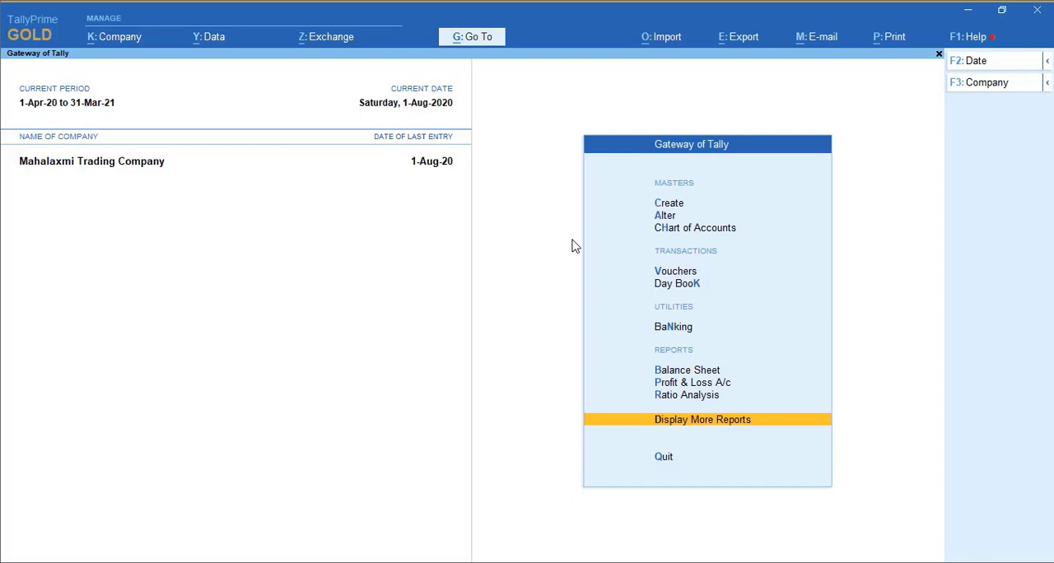
pyautogui.press('v')
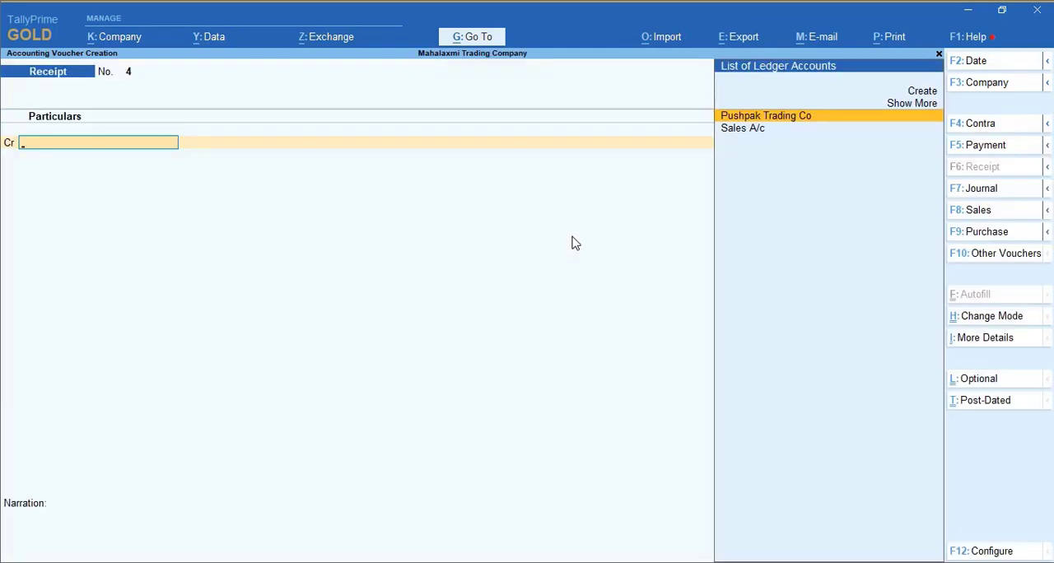
pyautogui.click(980, 211)
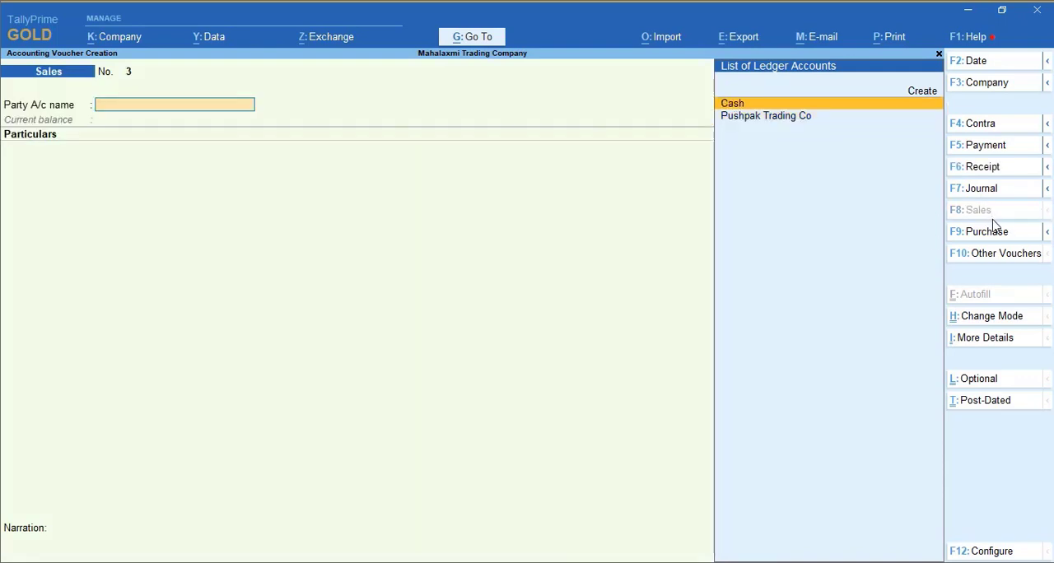
pyautogui.press('Down')
pyautogui.press('Return')
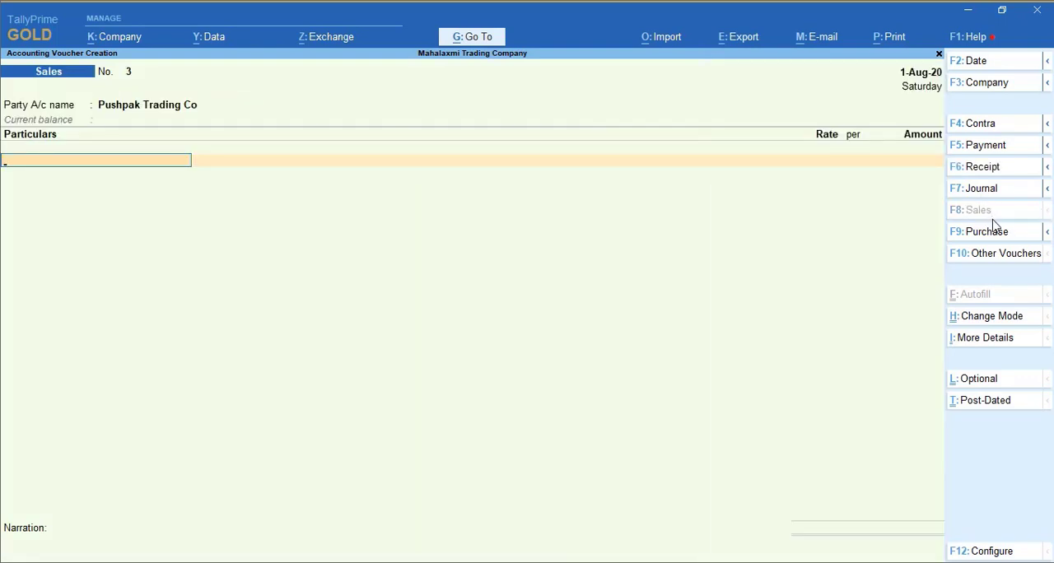
pyautogui.press('Return')
pyautogui.write('15000')
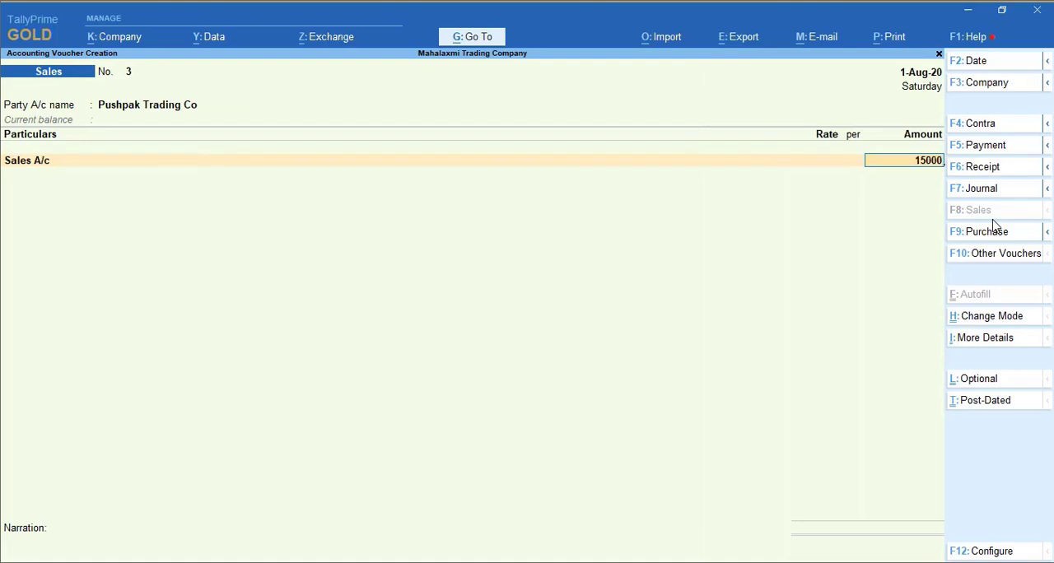
pyautogui.press('Return')
# - Allocate the 15,000 to New Ref 3 with 30 days of credit and save the sales voucher
pyautogui.press('Return')
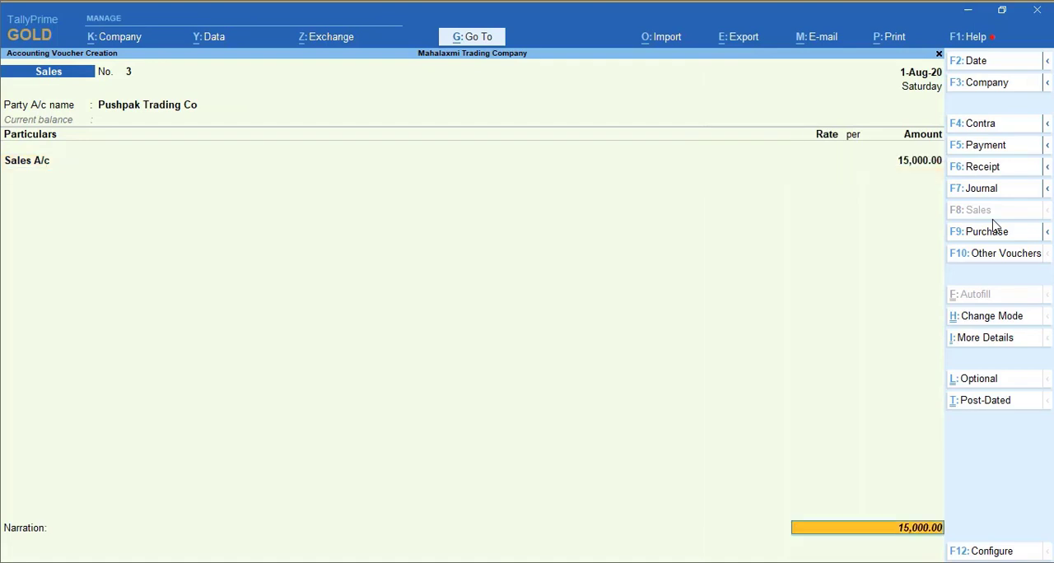
pyautogui.press('Return')
pyautogui.press('Return')
pyautogui.press('Return')
pyautogui.press('Return')
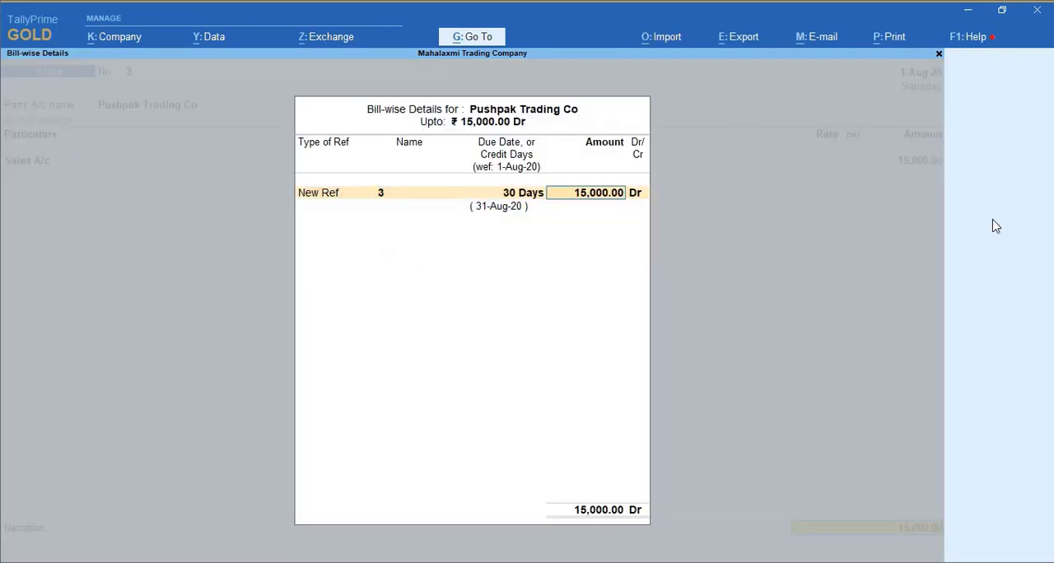
pyautogui.press('Return')
pyautogui.press('Return')
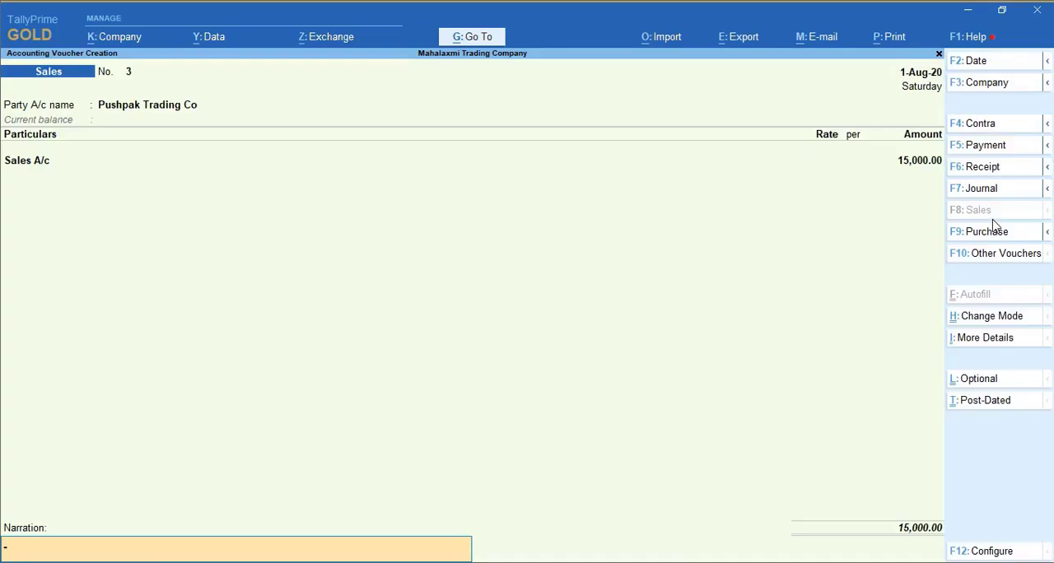
pyautogui.press('Return')
pyautogui.press('Return')
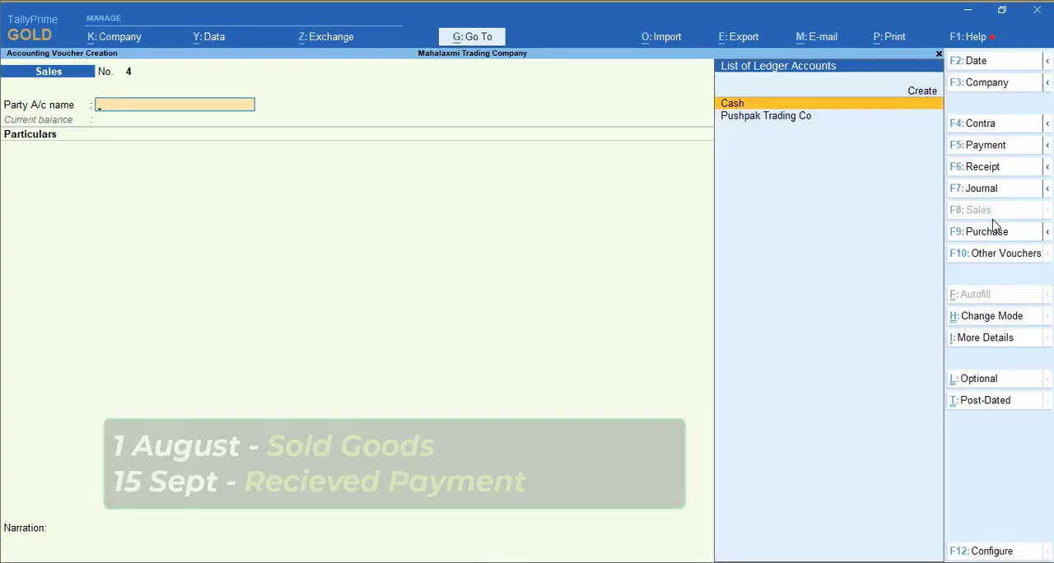
# - Set the voucher date to 15-Sep-20 and start a receipt voucher crediting Pushpak Trading Co with 15,000
pyautogui.press('F2')
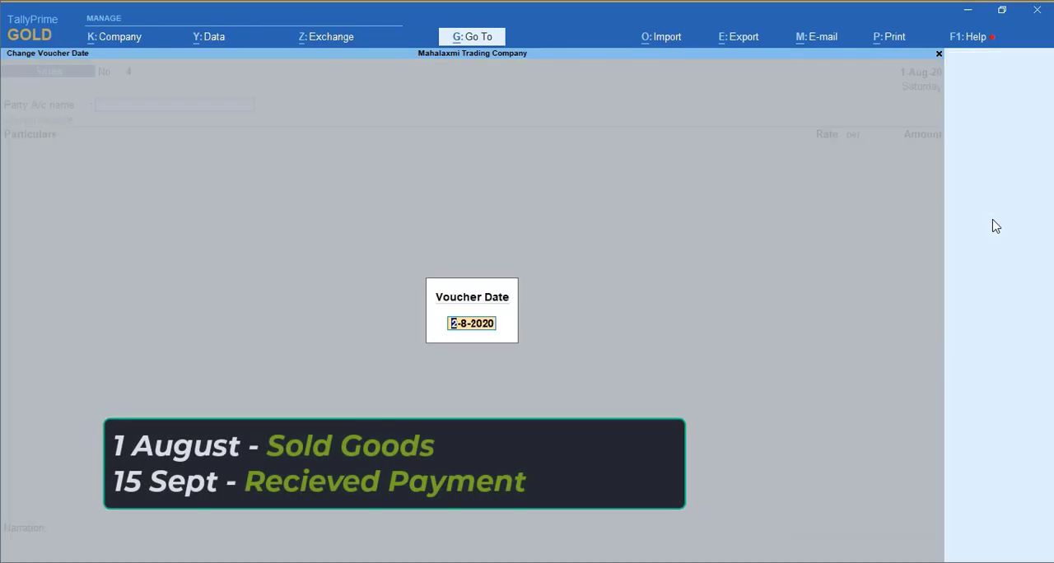
pyautogui.write('15.9')
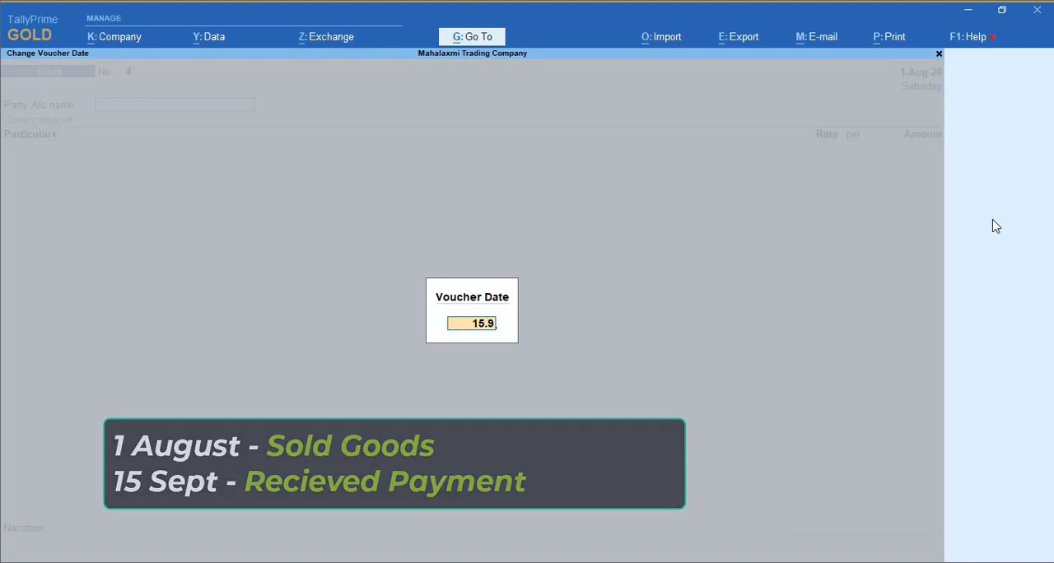
pyautogui.press('Return')
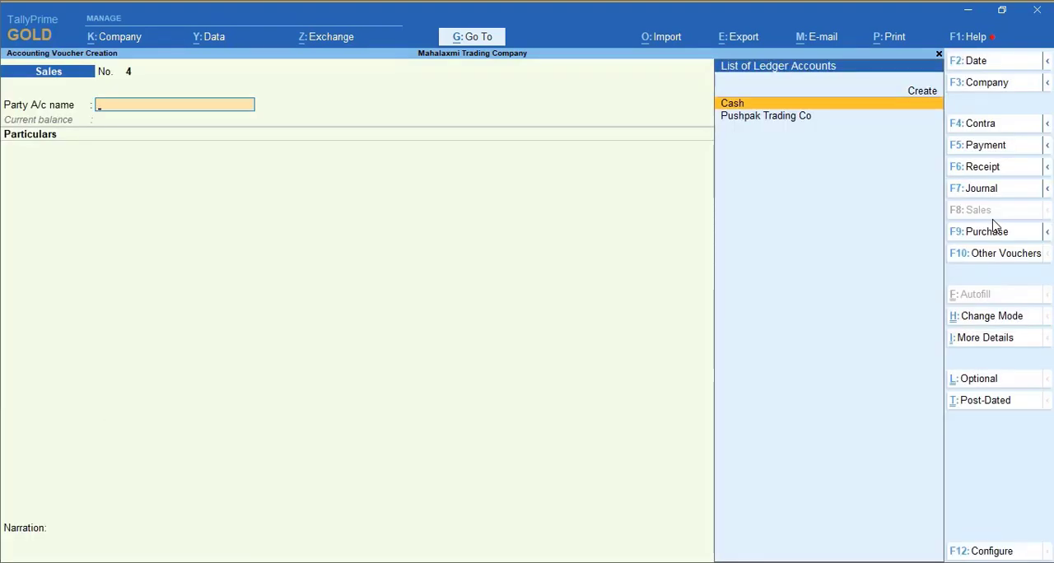
pyautogui.click(985, 168)
pyautogui.press('Return')
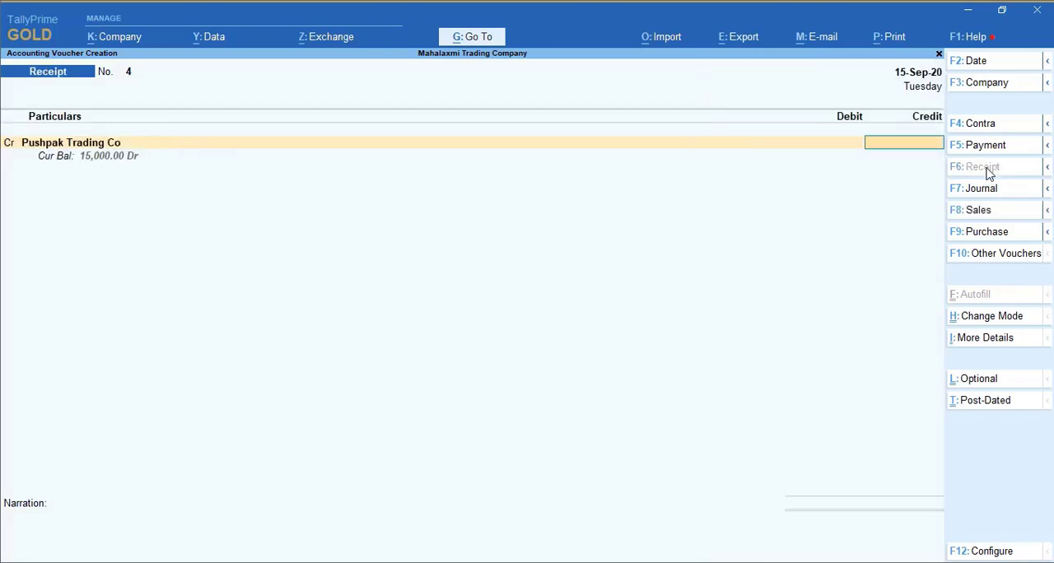
pyautogui.write('15000')
pyautogui.press('Return')
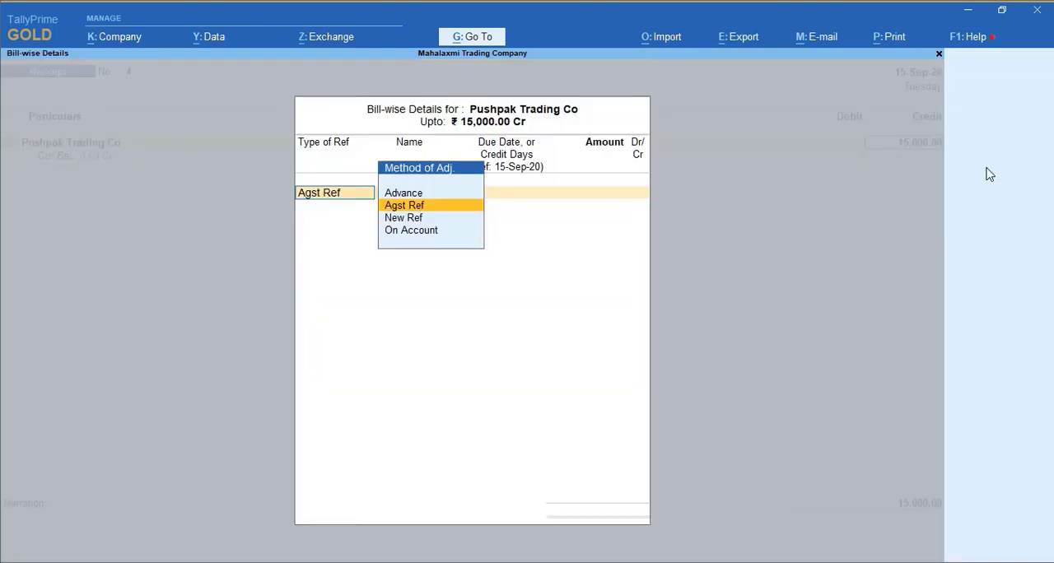
# - Adjust the received 15,000 as Agst Ref against bill 3 in the bill-wise details
pyautogui.press('Return')
pyautogui.press('Return')
pyautogui.press('Return')
pyautogui.press('Return')
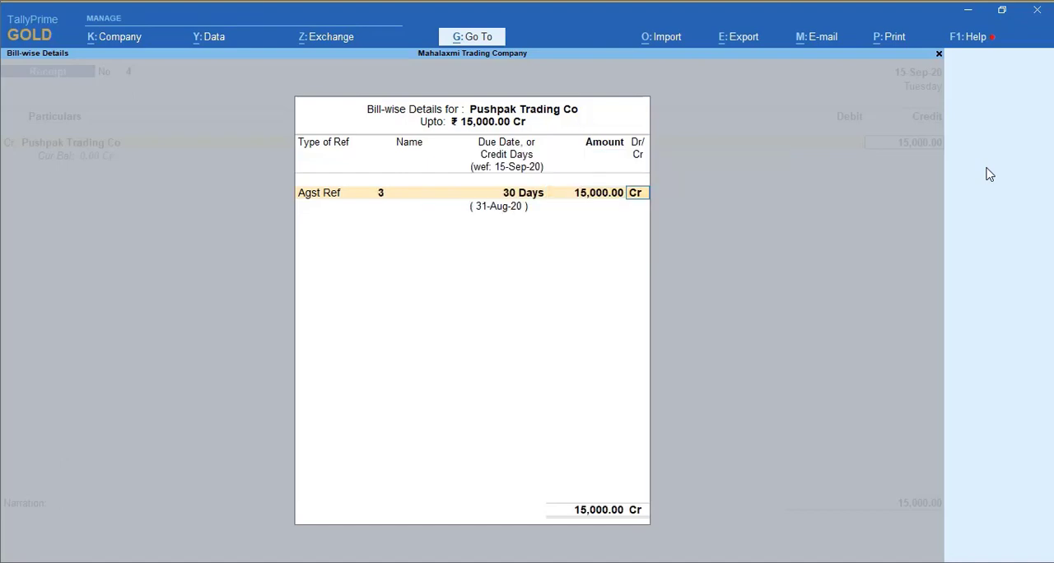
pyautogui.press('Return')
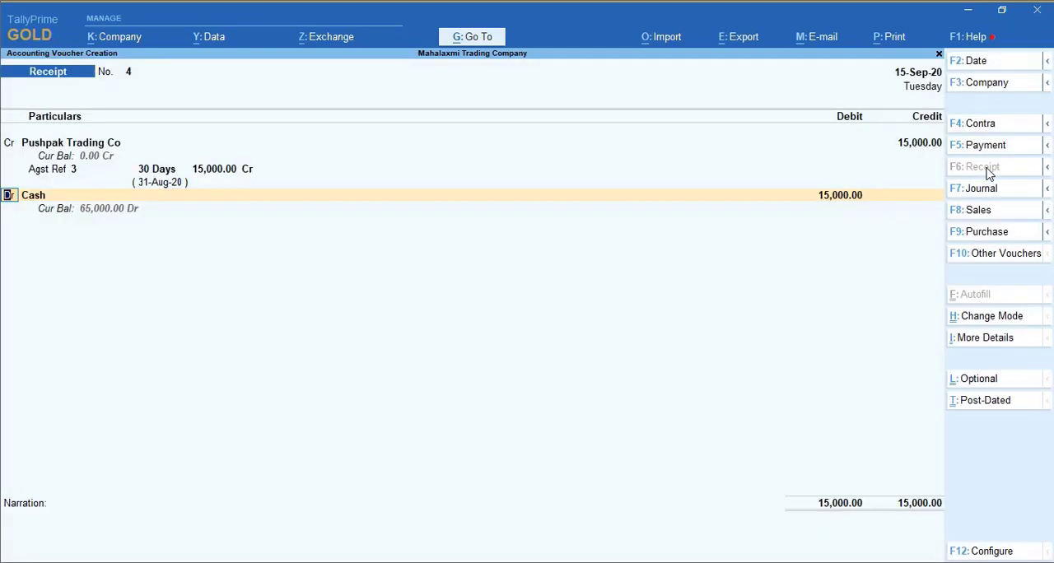
# - Complete the receipt with Cash debited for 15,000, leave the narration blank and save the voucher
pyautogui.press('BackSpace')
pyautogui.press('BackSpace')
pyautogui.press('Return')
pyautogui.press('Return')
pyautogui.press('Return')
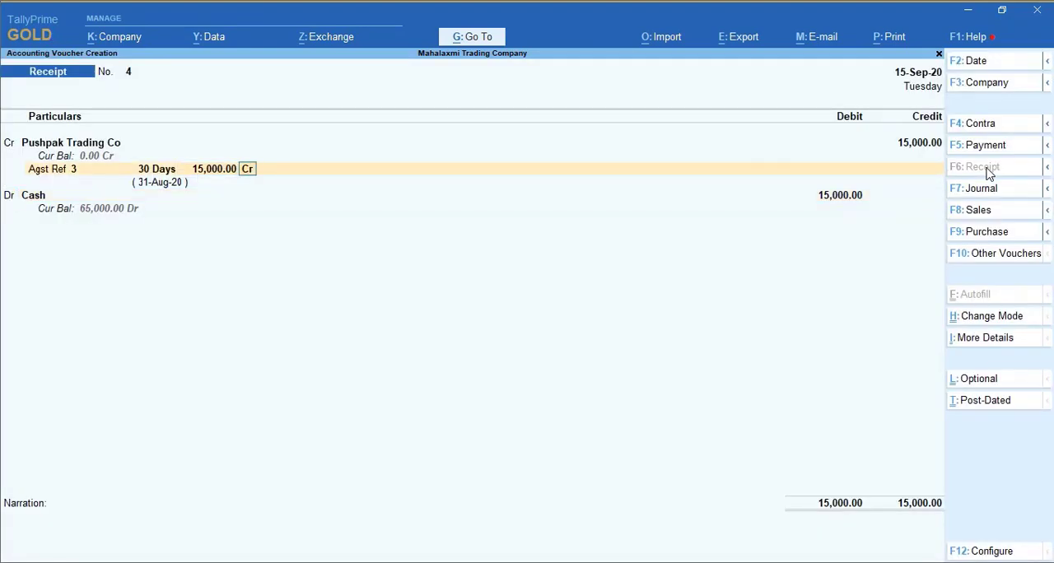
pyautogui.press('Return')
pyautogui.press('Return')
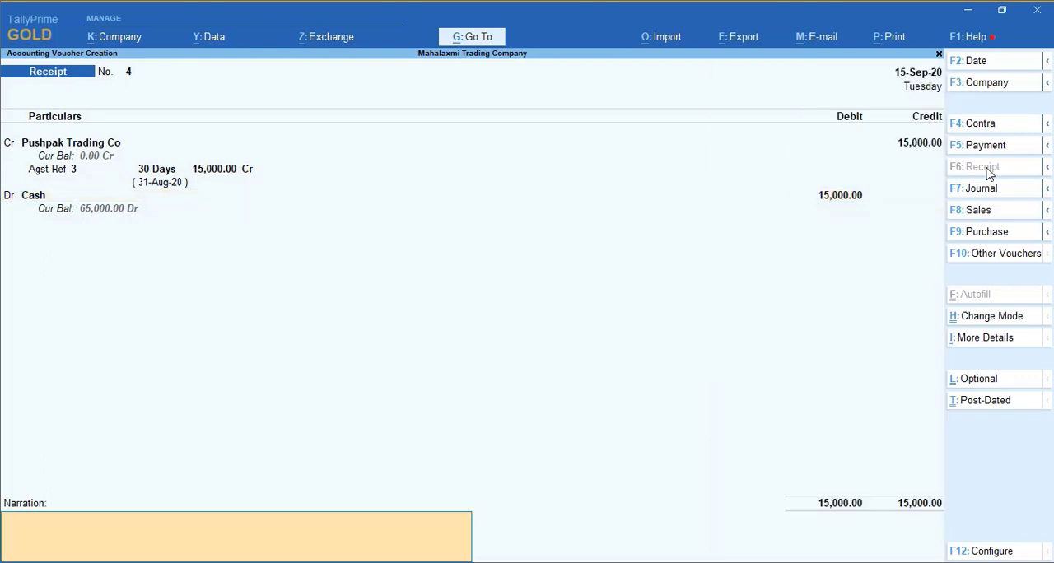
pyautogui.press('Return')
pyautogui.press('Return')
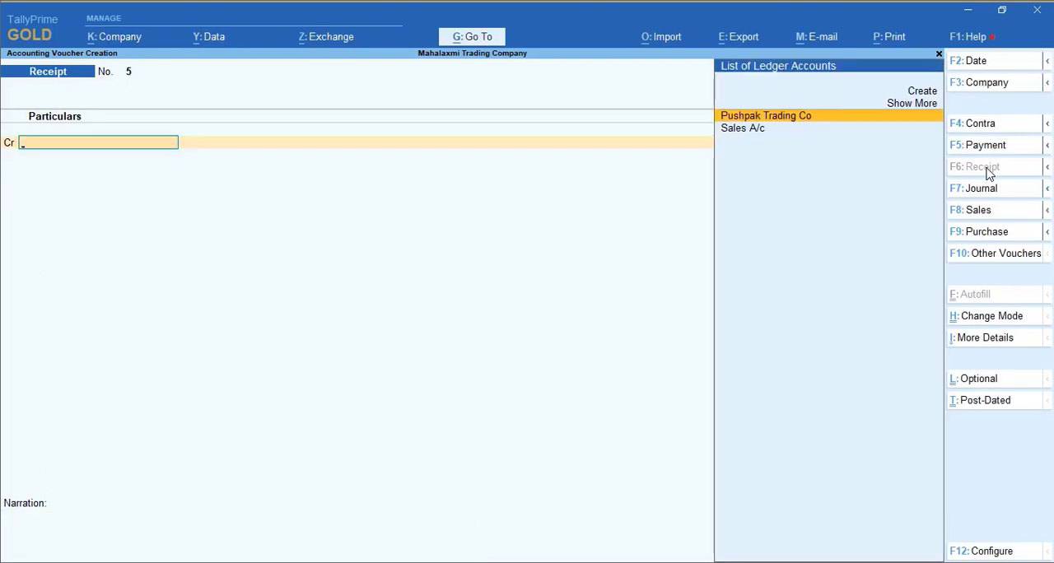
# - Quit voucher entry and open the Interest Calculations reports within the Statements of Accounts
pyautogui.press('Escape')
pyautogui.press('y')
pyautogui.press('Down')
pyautogui.press('Down')
pyautogui.press('Down')
pyautogui.press('Down')
pyautogui.press('Down')
pyautogui.press('Down')
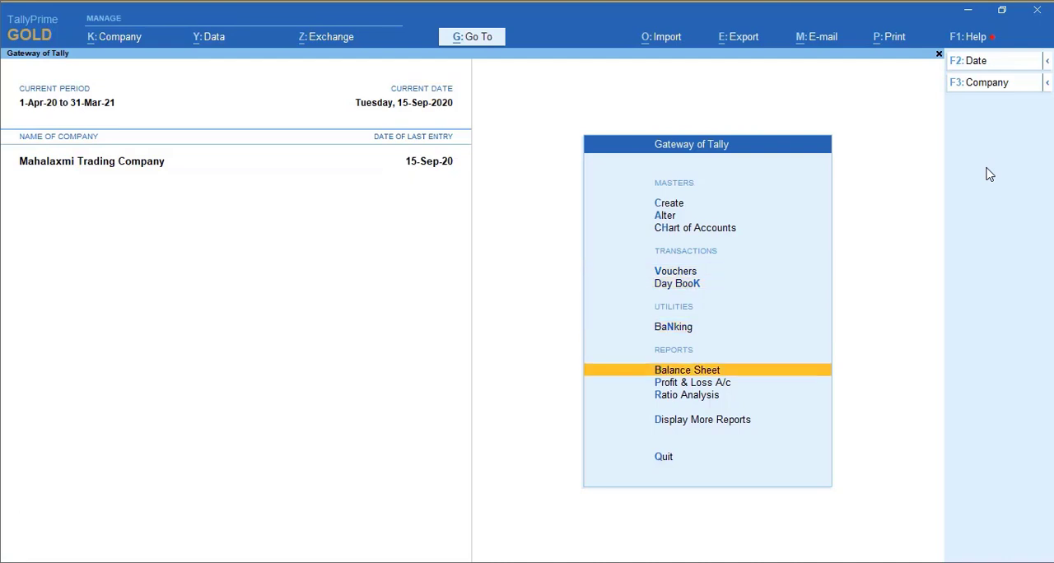
pyautogui.press('Return')
pyautogui.press('Down')
pyautogui.press('Down')
pyautogui.press('Down')
pyautogui.press('Down')
pyautogui.press('Down')
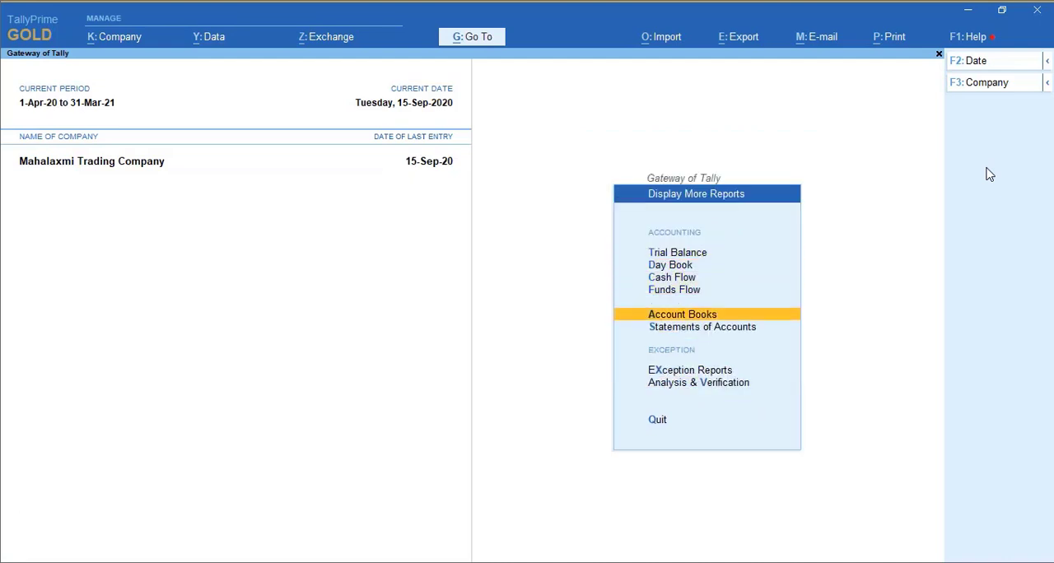
pyautogui.press('Return')
# - Display the Pushpak Trading Co ledger interest calculation in detail and examine the period and interest of bill 3
pyautogui.press('Down')
pyautogui.press('Return')
pyautogui.press('Down')
pyautogui.press('Down')
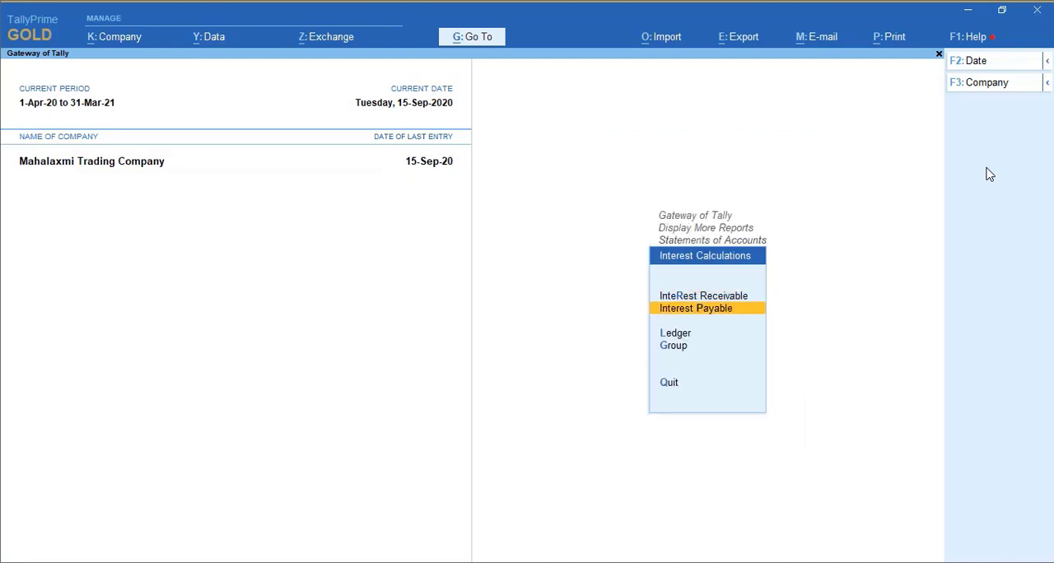
pyautogui.press('Return')
pyautogui.press('Return')
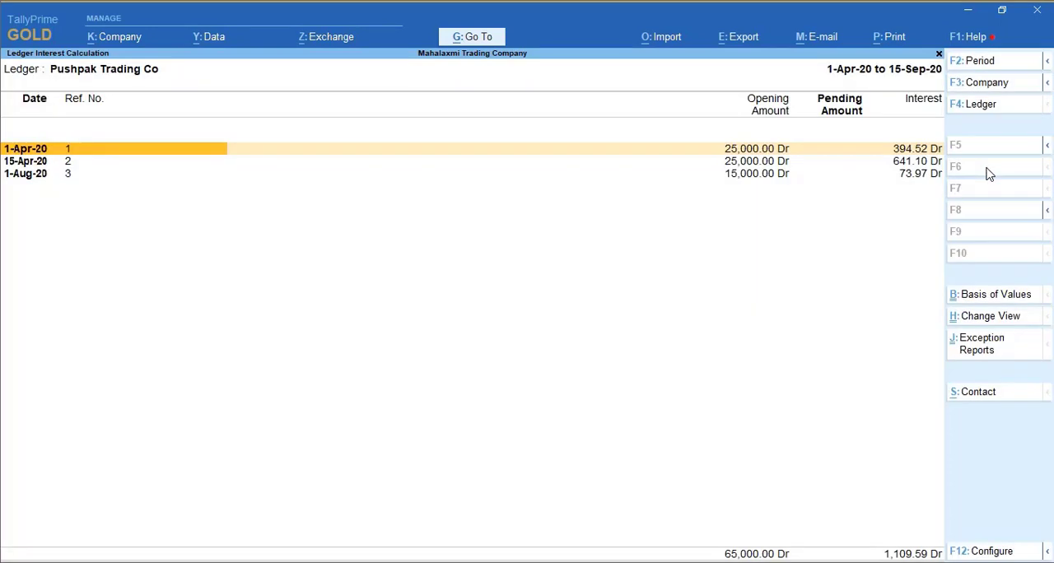
pyautogui.hotkey('alt', 'F1')
pyautogui.press('Down')
pyautogui.press('Down')
pyautogui.press('Down')
pyautogui.press('Down')
pyautogui.press('Down')
pyautogui.press('Down')
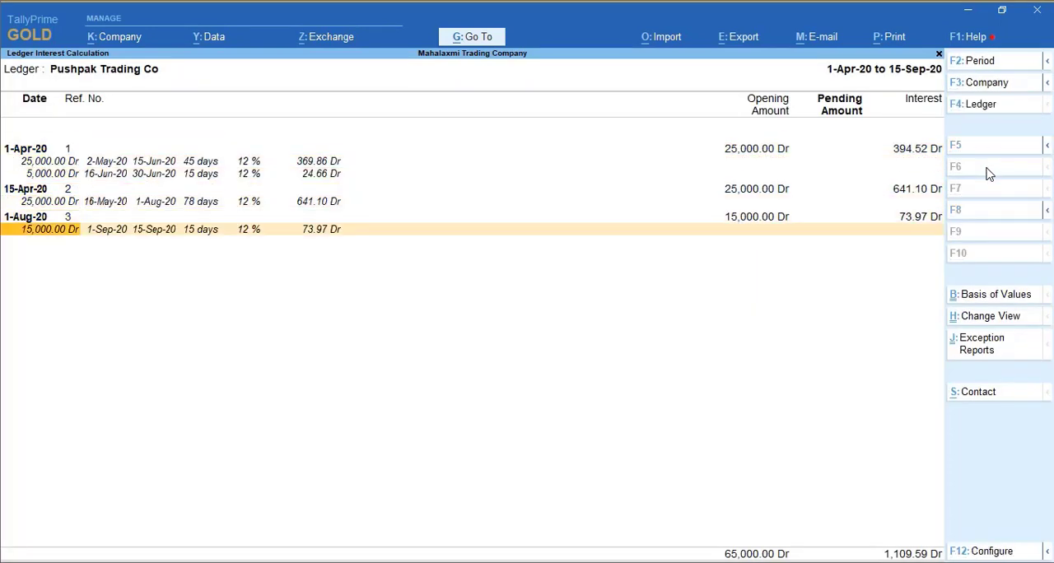
pyautogui.press('Up')
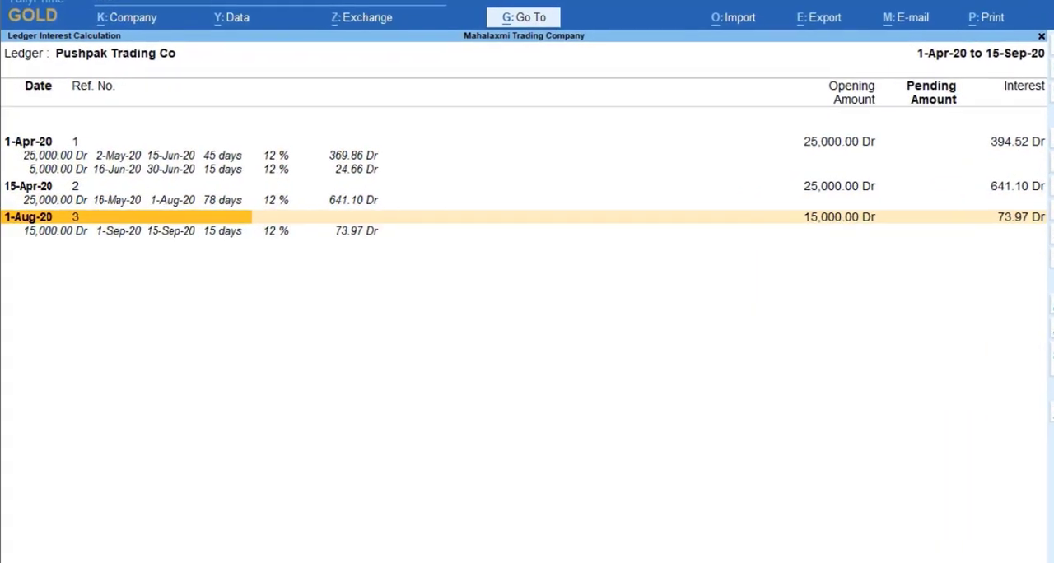
pyautogui.press('Down')
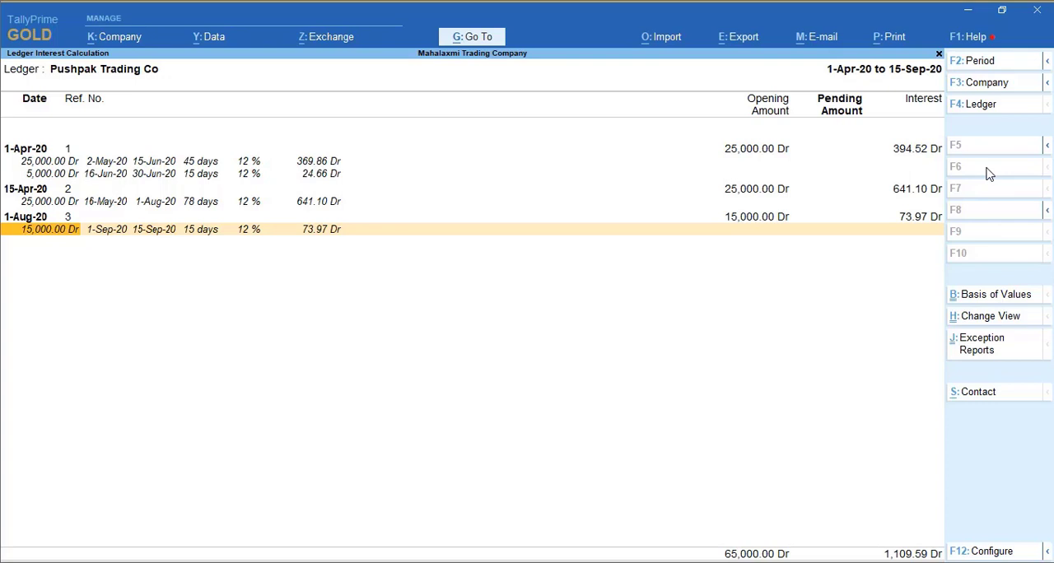
# - Close the interest report, go back to the Gateway of Tally and start creating a new ledger
pyautogui.press('Escape')
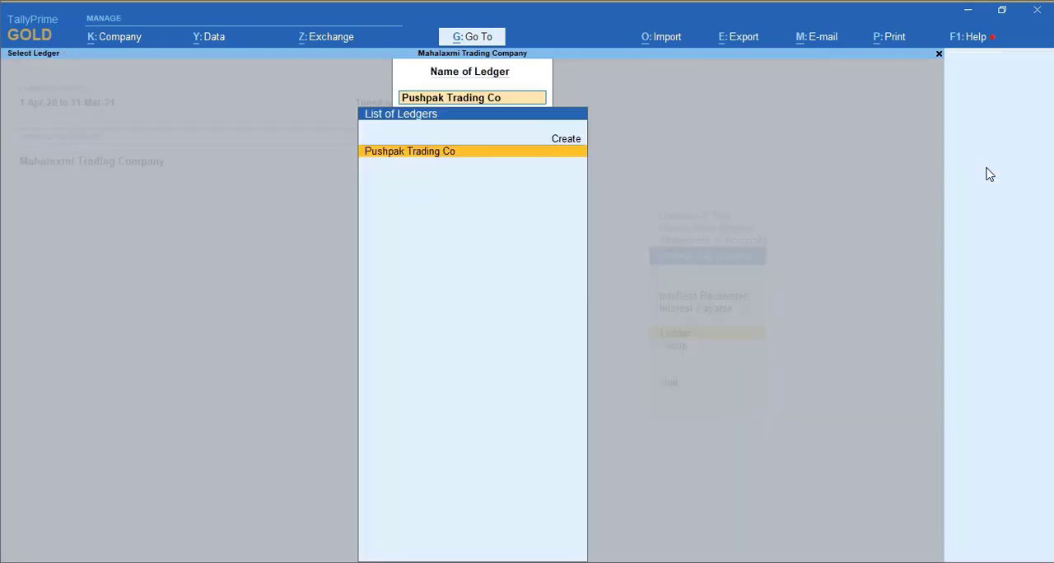
pyautogui.press('Escape')
pyautogui.press('Escape')
pyautogui.press('Escape')
pyautogui.press('Escape')
pyautogui.press('Escape')
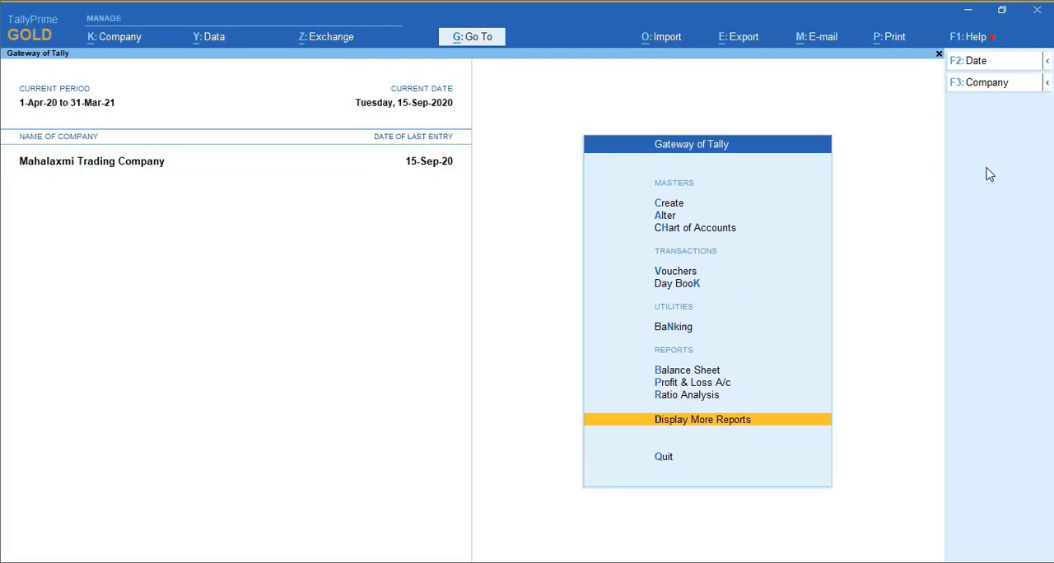
pyautogui.press('Up')
pyautogui.press('Up')
pyautogui.press('Up')
pyautogui.press('Up')
pyautogui.press('Up')
pyautogui.press('Up')
pyautogui.press('Up')
pyautogui.press('Up')
pyautogui.press('Up')
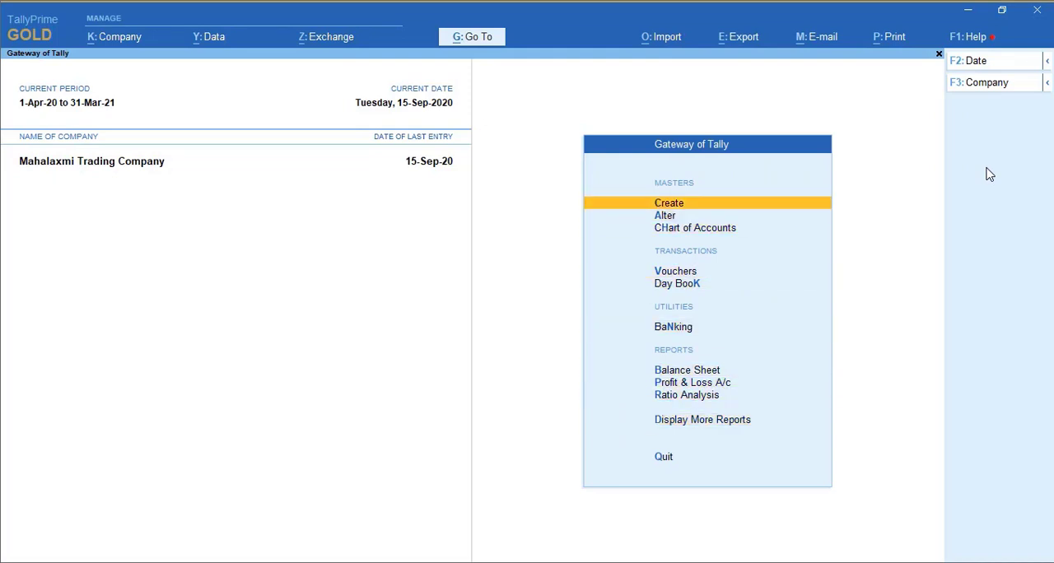
pyautogui.press('Return')
pyautogui.press('Down')
pyautogui.press('Return')
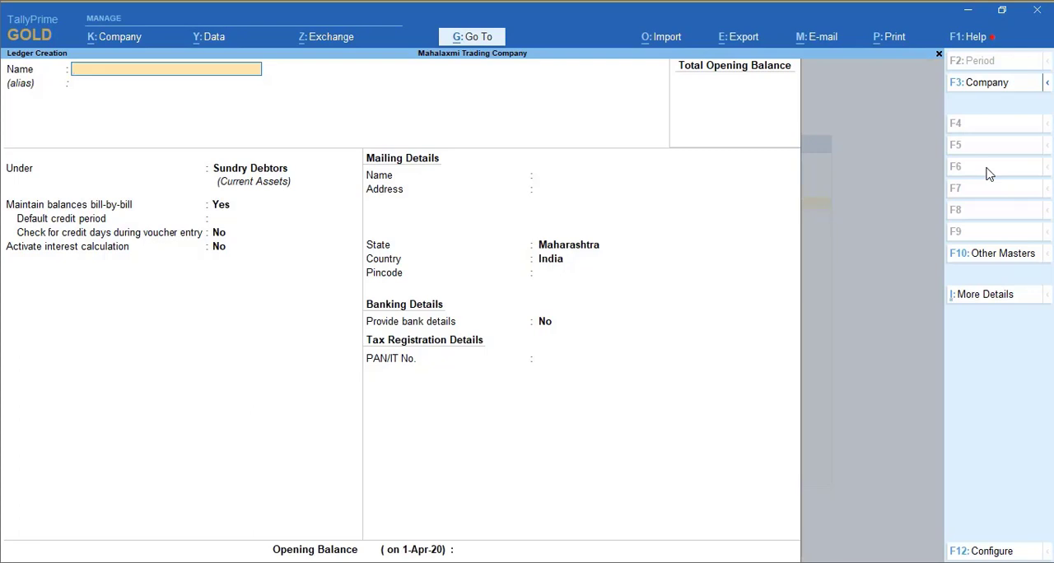
# - Name the ledger S M Traders under Sundry Debtors, keeping bill-by-bill balances and leaving the default credit period blank
pyautogui.write('S M Traders')
pyautogui.press('Return')
pyautogui.press('Return')
pyautogui.press('Return')
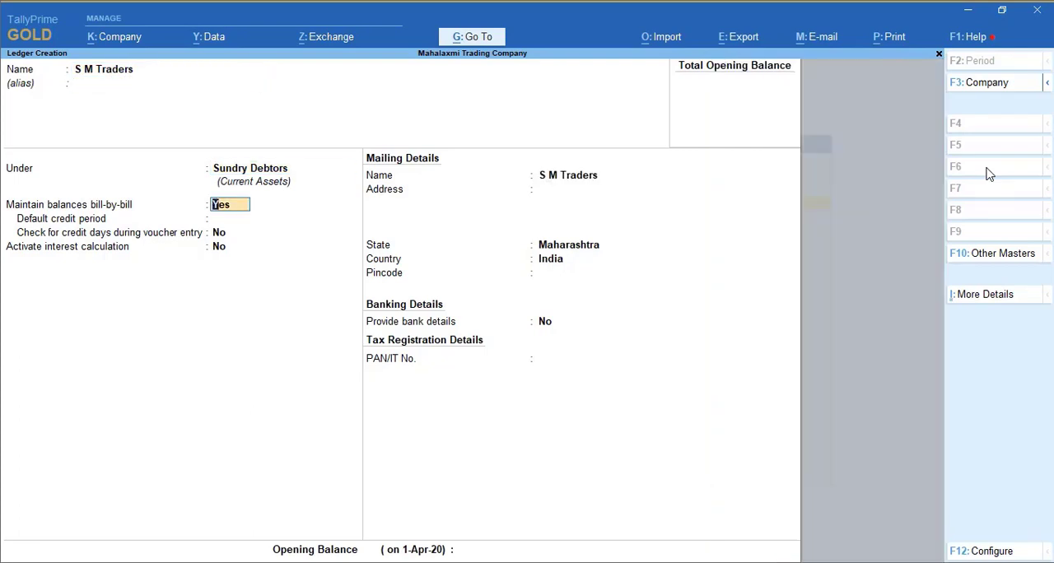
pyautogui.press('Return')
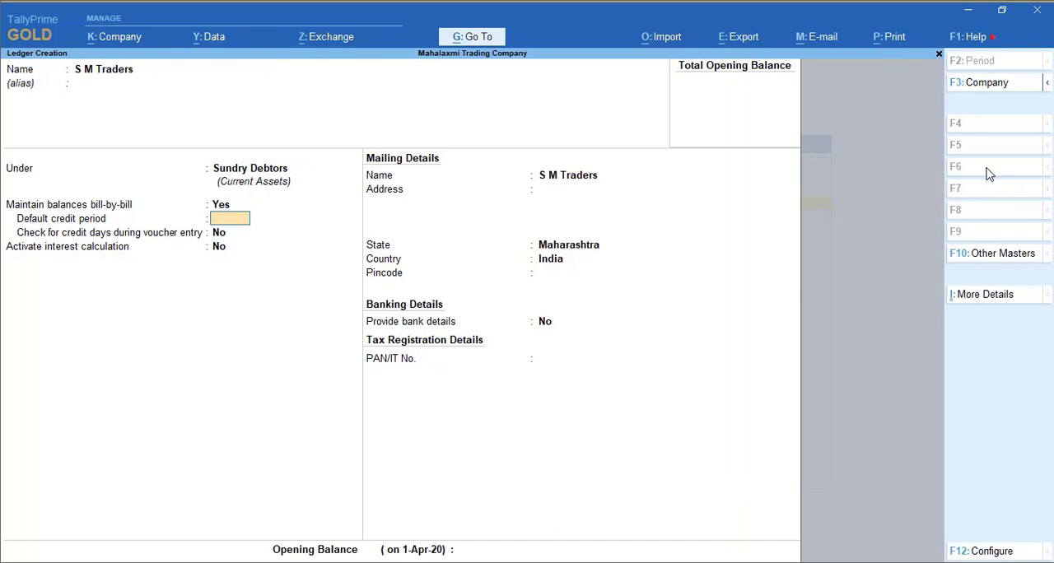
pyautogui.press('Return')
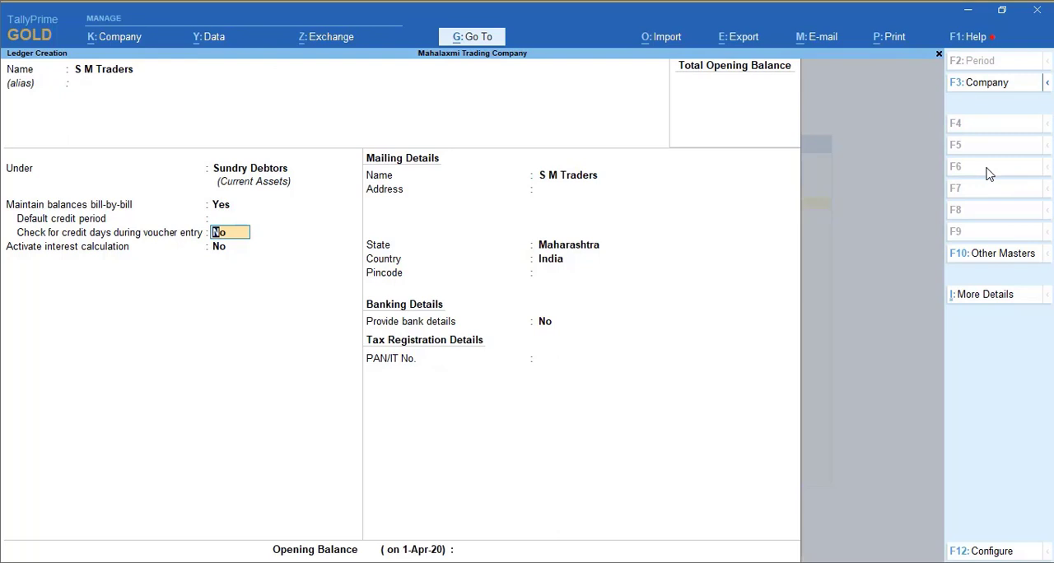
# - Enable checking for credit days during voucher entry and activate interest calculation for the S M Traders ledger
pyautogui.write('y')
pyautogui.press('Return')
pyautogui.write('y')
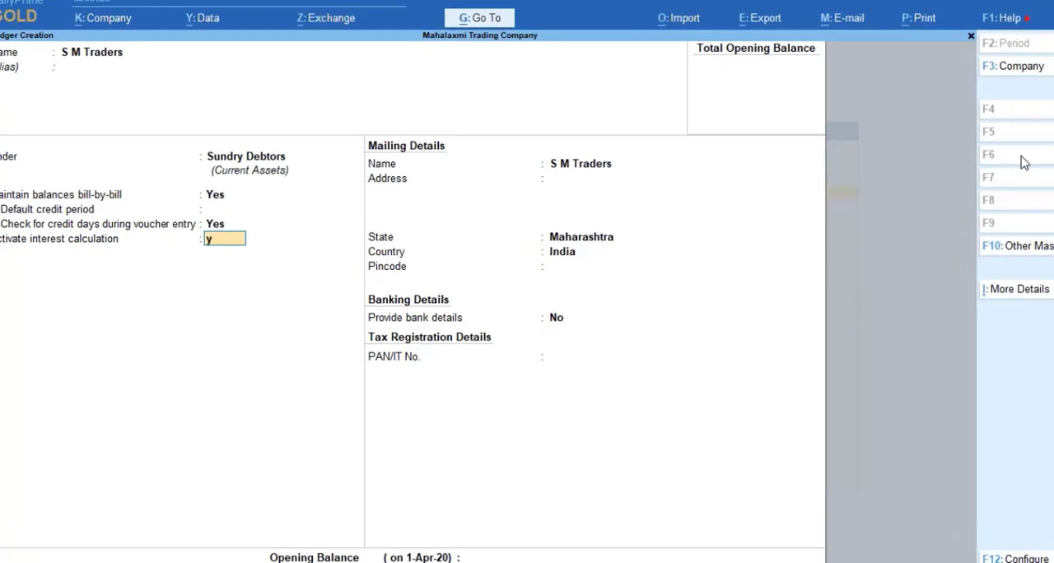
pyautogui.press('Return')
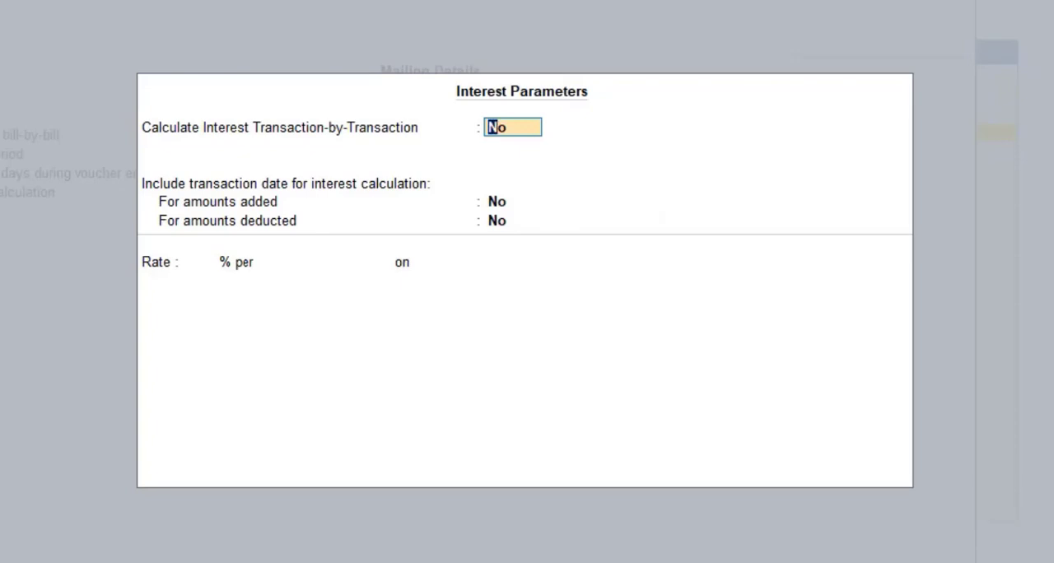
# - Turn off the advance interest parameters in the interest configuration
pyautogui.press('F12')
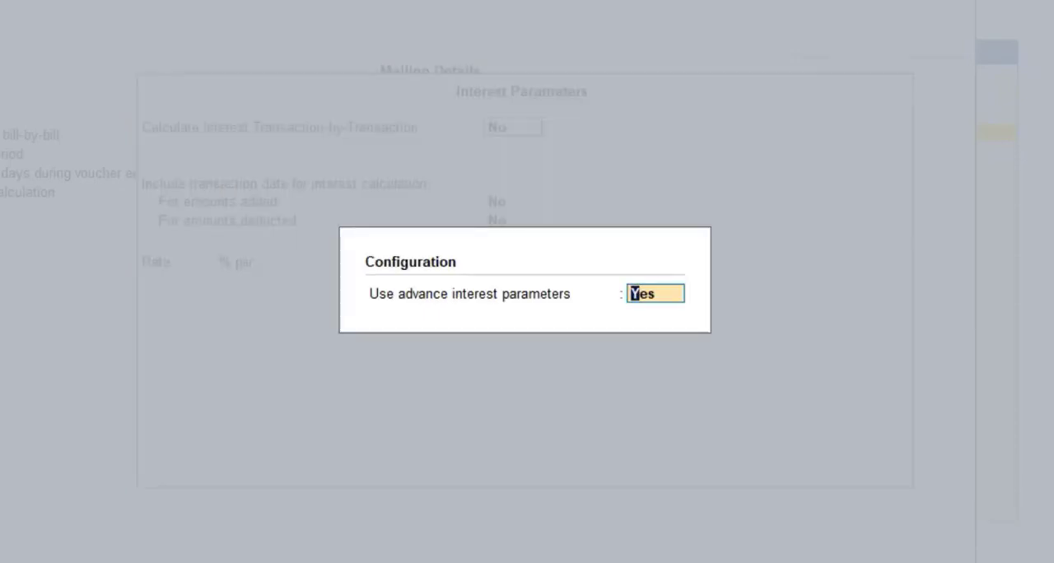
pyautogui.write('n')
pyautogui.press('Return')
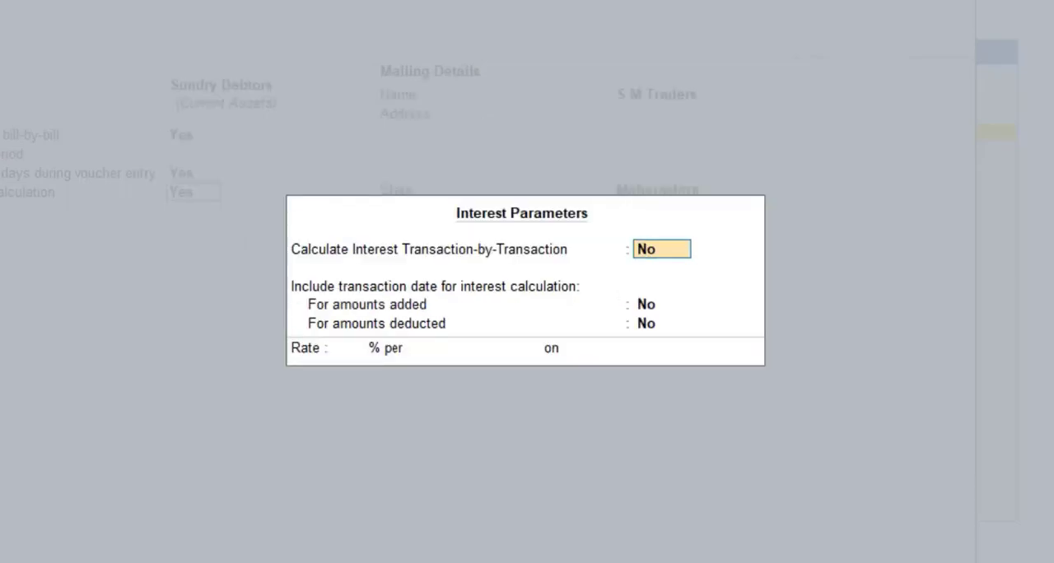
# - Set transaction-by-transaction interest at 12% per 365-Day Year on All Balances, without overriding parameters or including transaction dates
pyautogui.write('y')
pyautogui.press('Return')
pyautogui.press('Return')
pyautogui.press('Return')
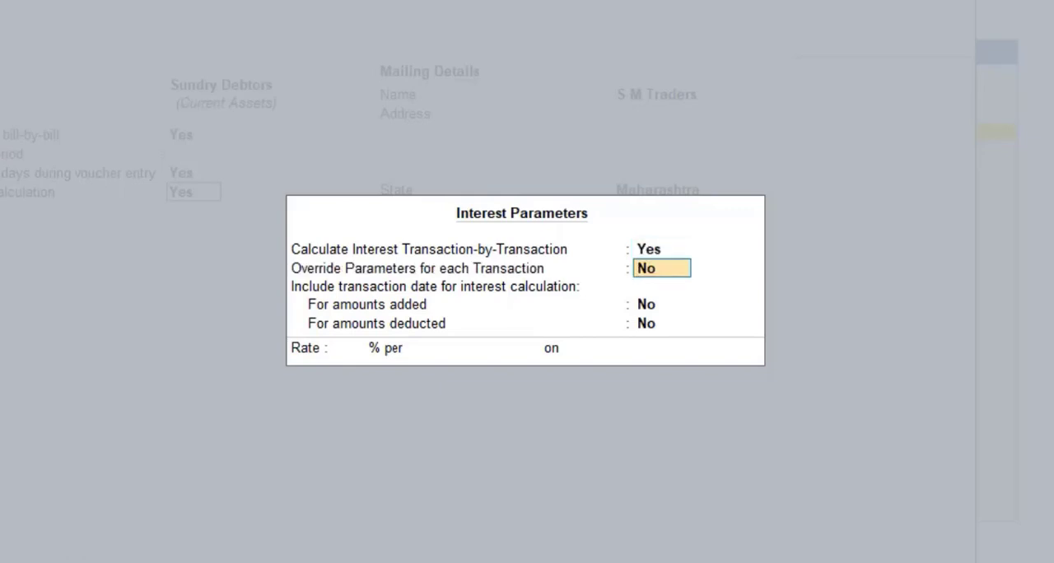
pyautogui.press('Return')
pyautogui.write('12')
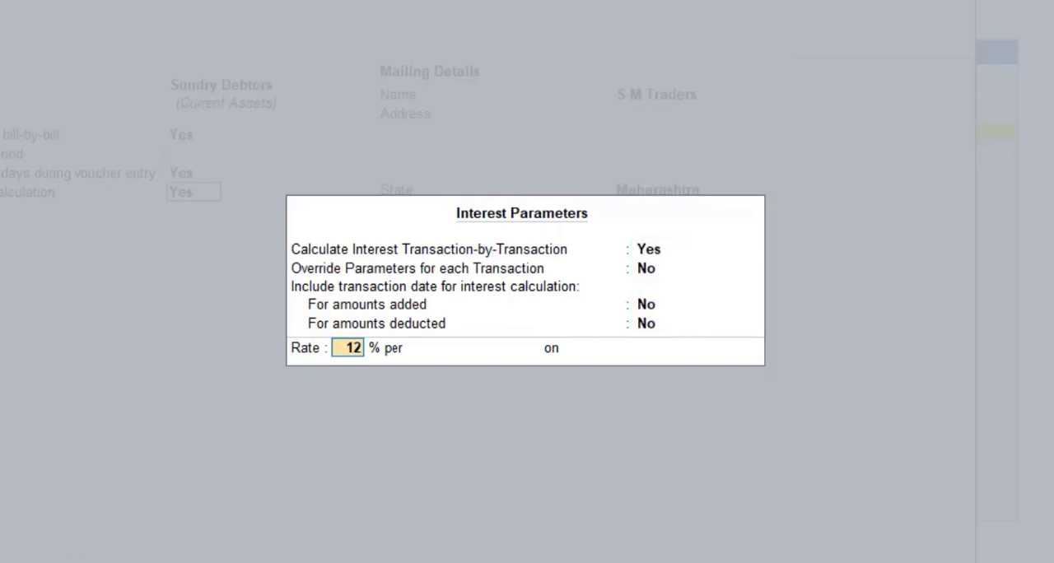
pyautogui.press('Return')
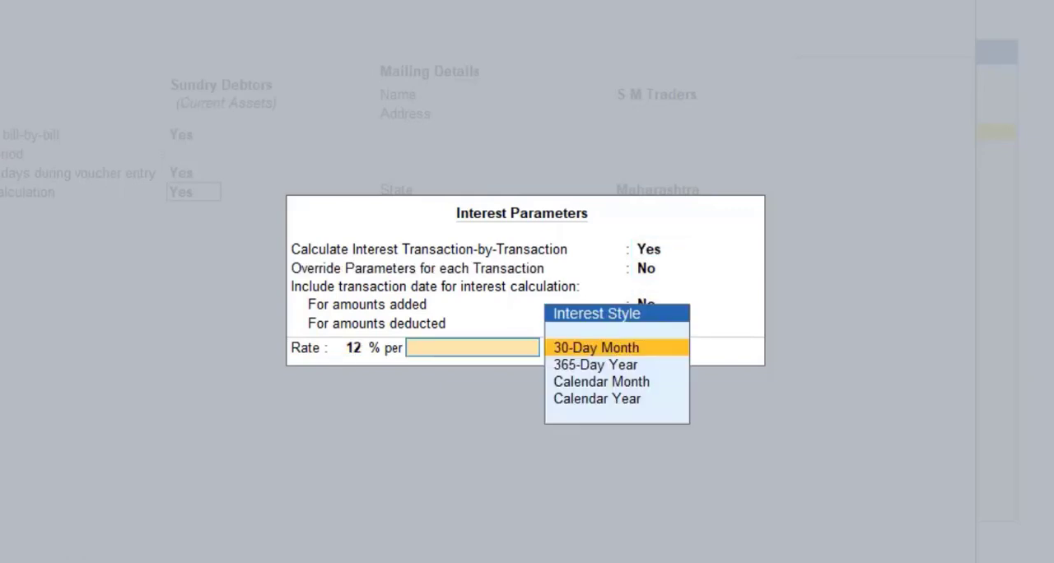
pyautogui.press('Down')
pyautogui.press('Return')
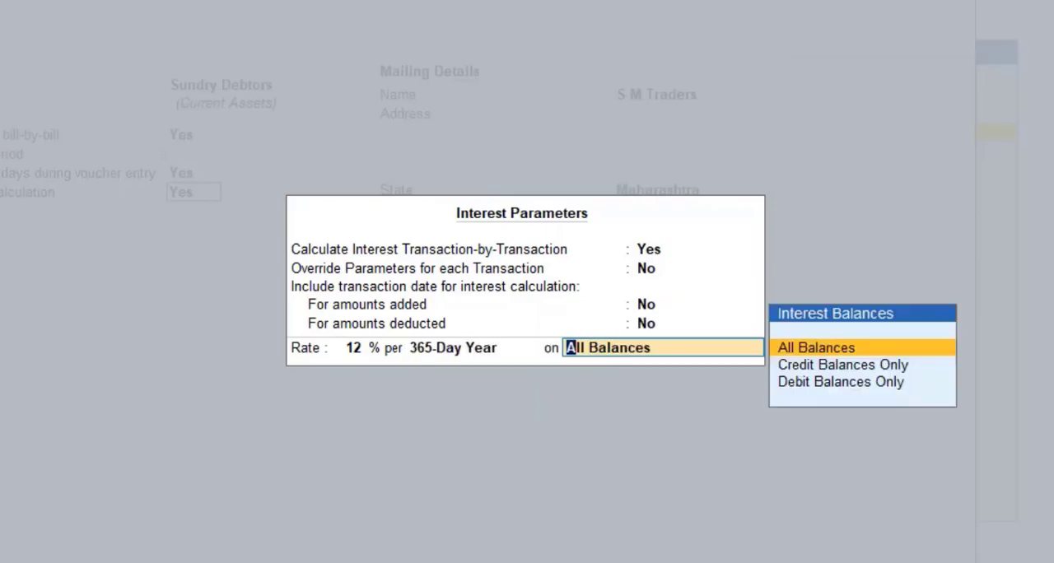
pyautogui.press('Return')
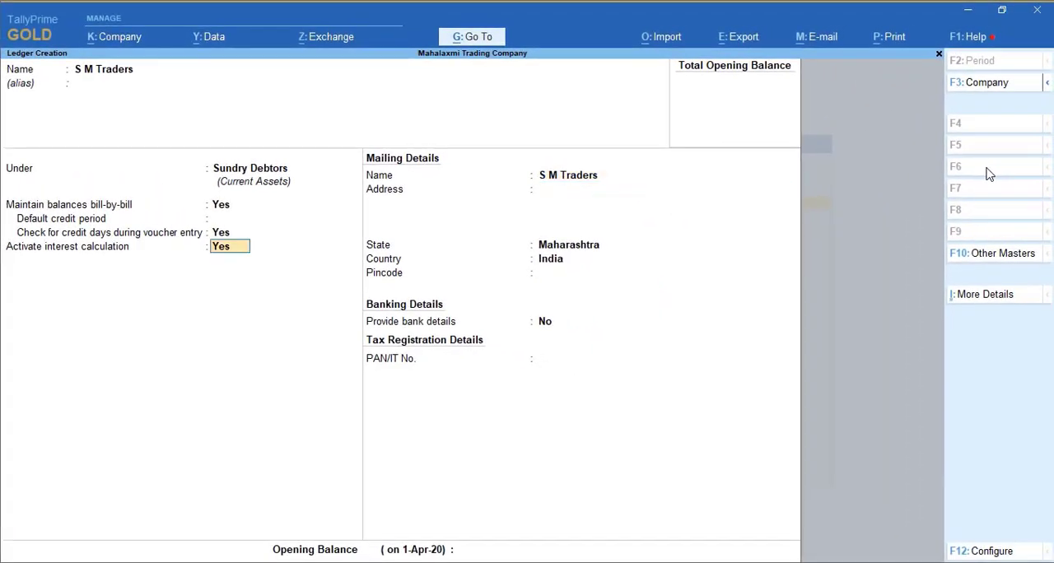
# - Reopen the ledger's interest parameters and turn on the advance interest parameters
pyautogui.press('Return')
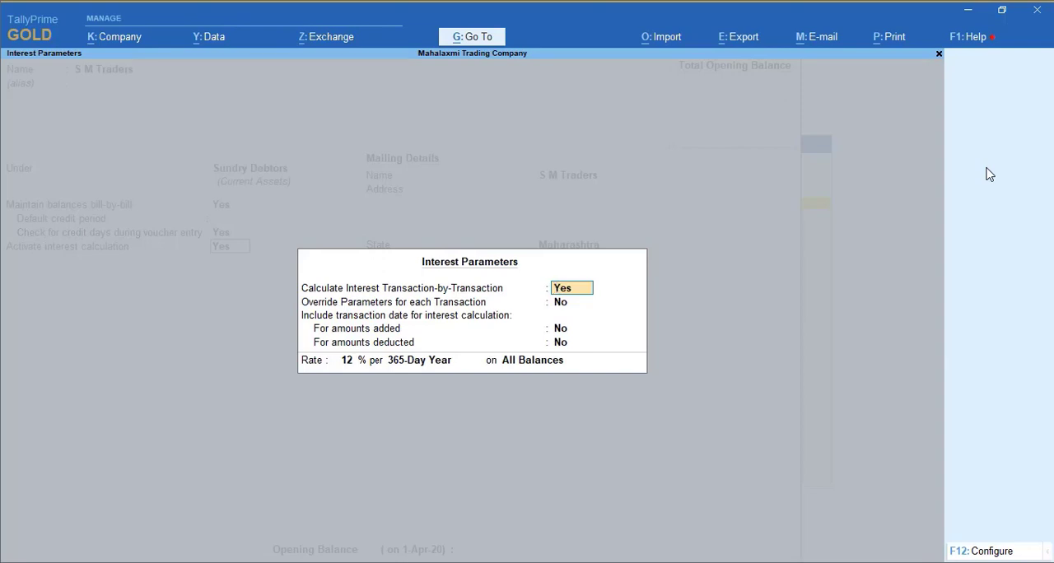
pyautogui.press('F12')
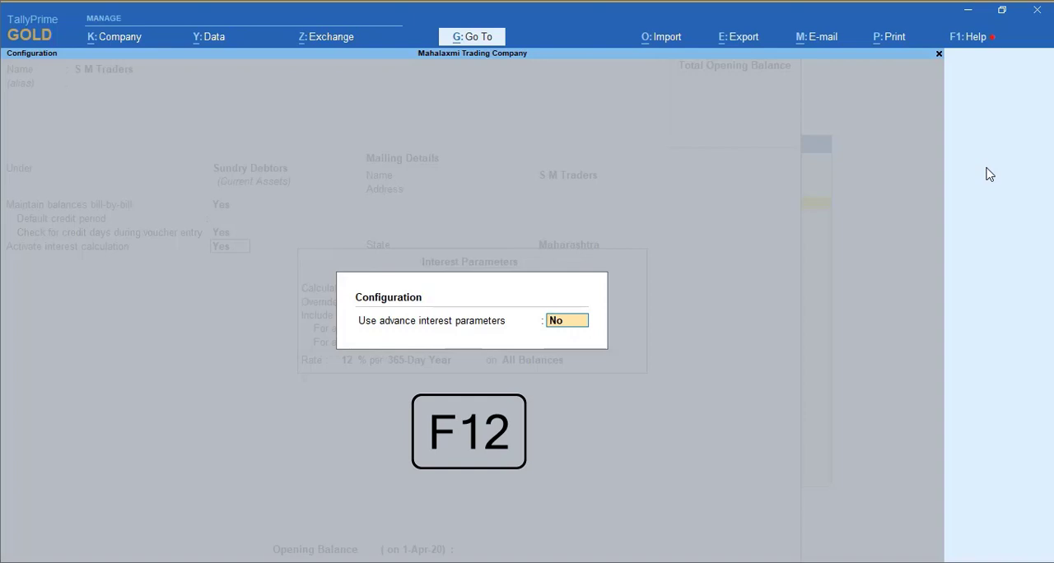
pyautogui.write('y')
pyautogui.press('Return')
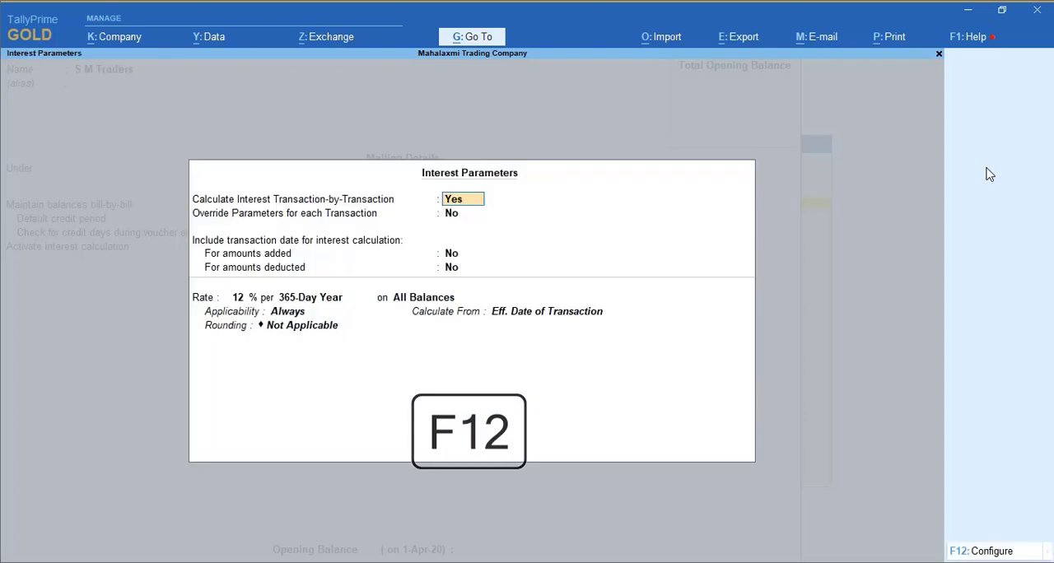
# - Set interest applicability to Past Due Date by 0 days, calculated from Due Date of Invoice/Ref with no rounding, and save the ledger
pyautogui.press('Return')
pyautogui.press('Return')
pyautogui.press('Return')
pyautogui.press('Return')
pyautogui.press('Return')
pyautogui.press('Return')
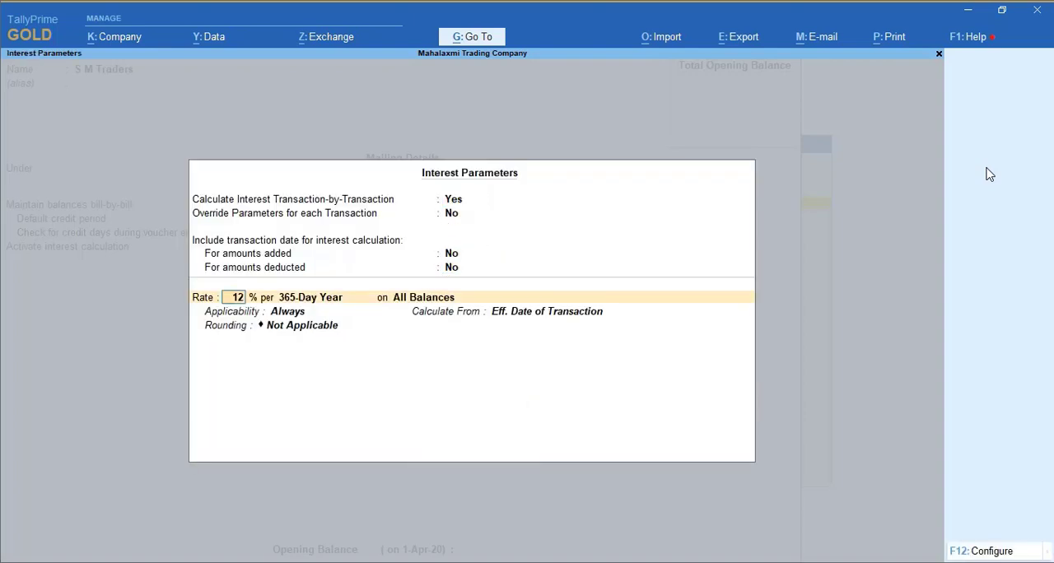
pyautogui.press('Return')
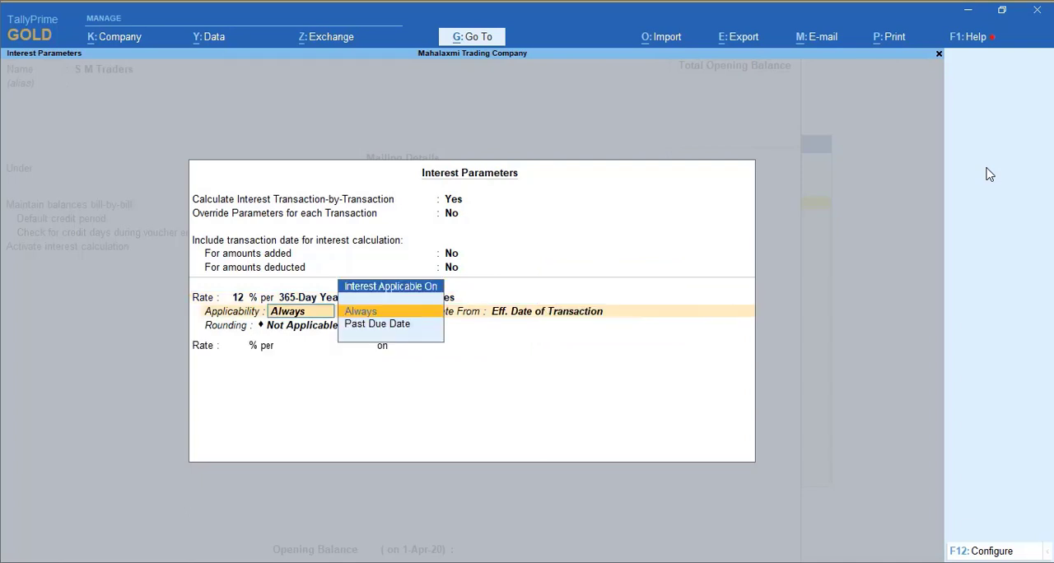
pyautogui.press('Down')
pyautogui.press('Return')
pyautogui.press('Return')
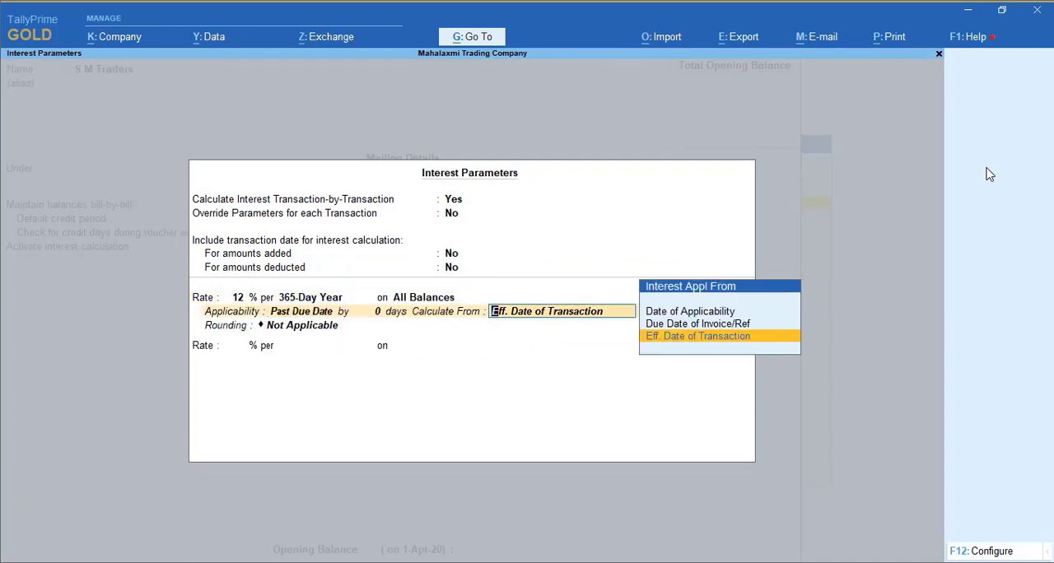
pyautogui.press('Up')
pyautogui.press('Return')
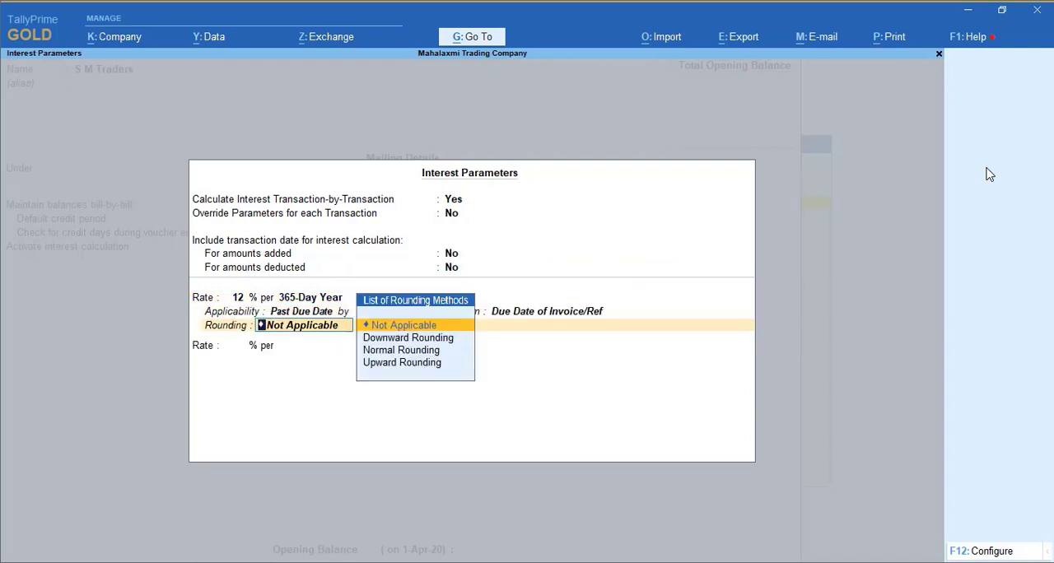
pyautogui.press('Return')
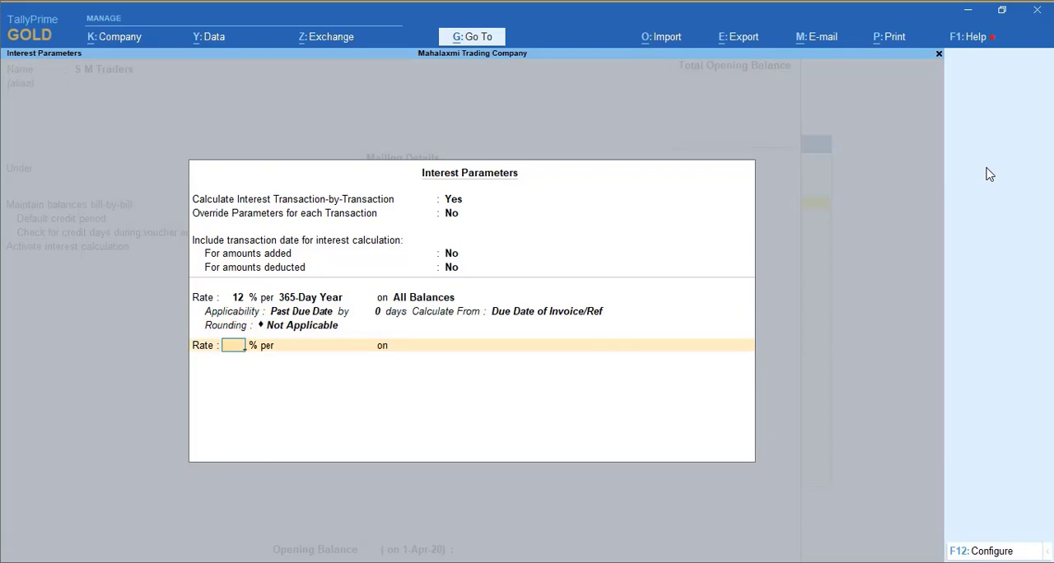
pyautogui.press('Return')
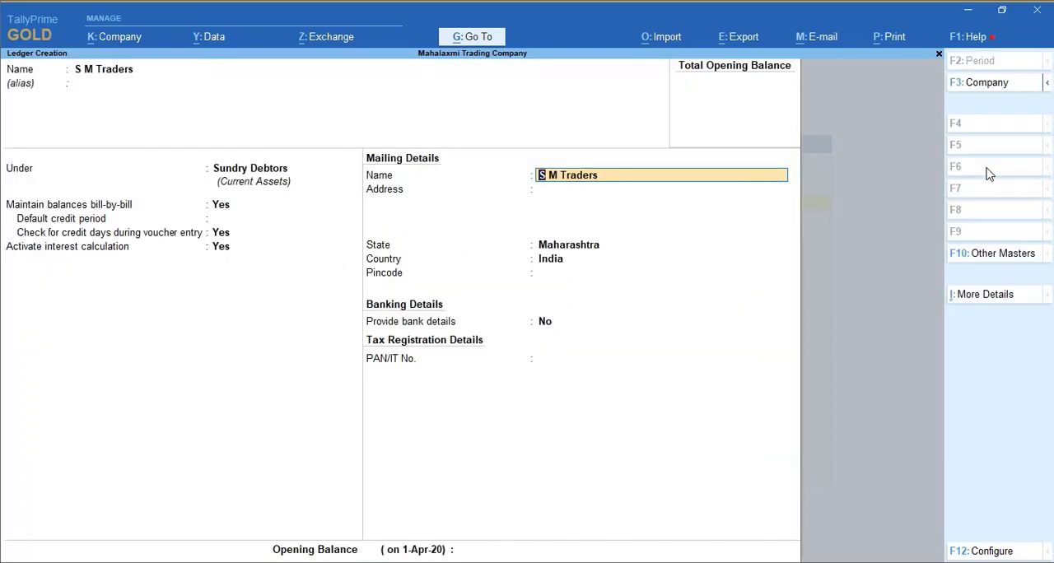
pyautogui.hotkey('ctrl', 'a')
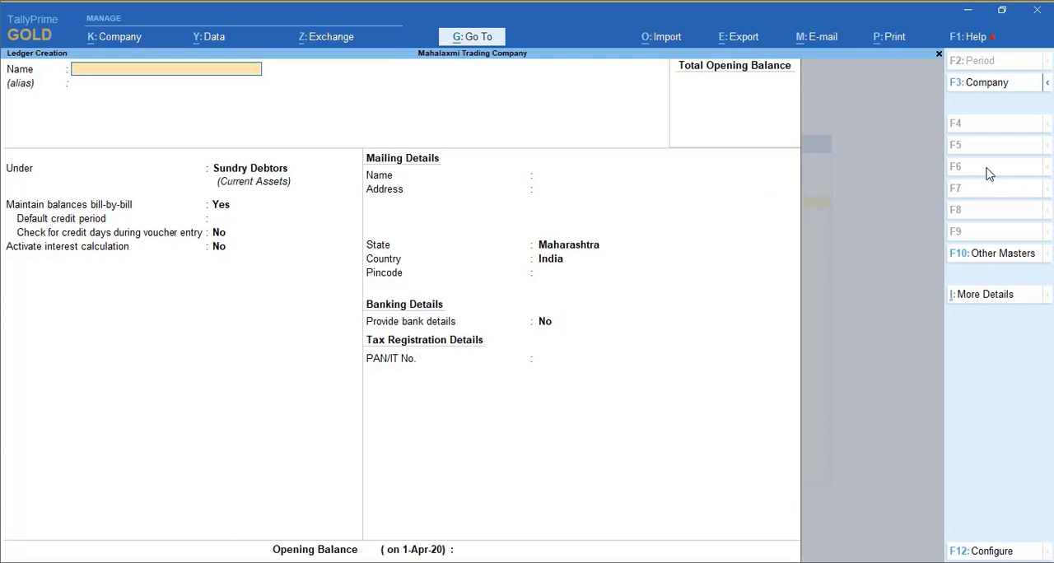
# - Leave ledger creation and start a sales voucher dated 5-Apr-20
pyautogui.press('Escape')
pyautogui.press('Escape')
pyautogui.press('Down')
pyautogui.press('Down')
pyautogui.press('Down')
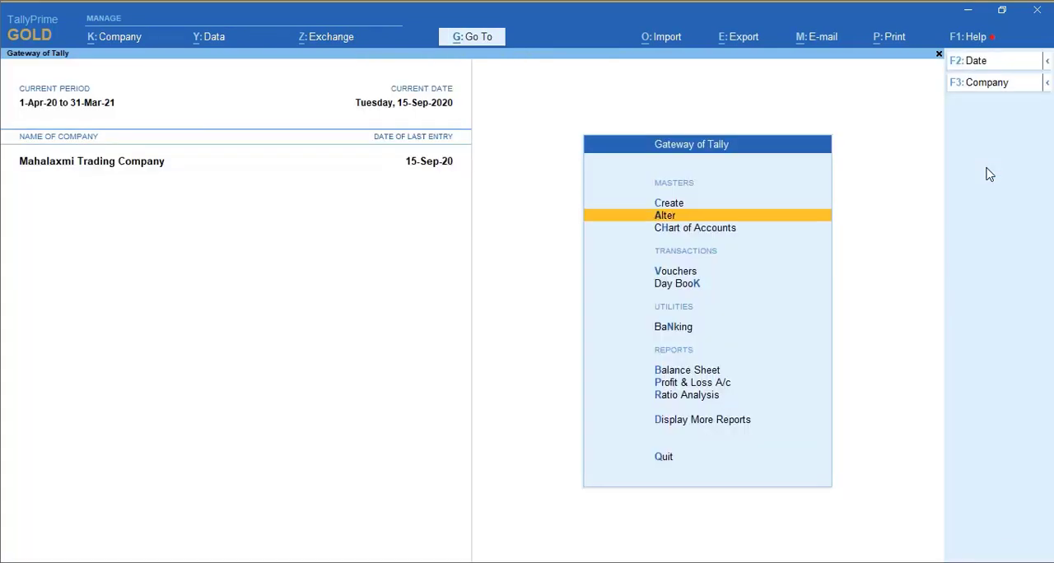
pyautogui.press('Return')
pyautogui.press('F2')
pyautogui.write('1-4')
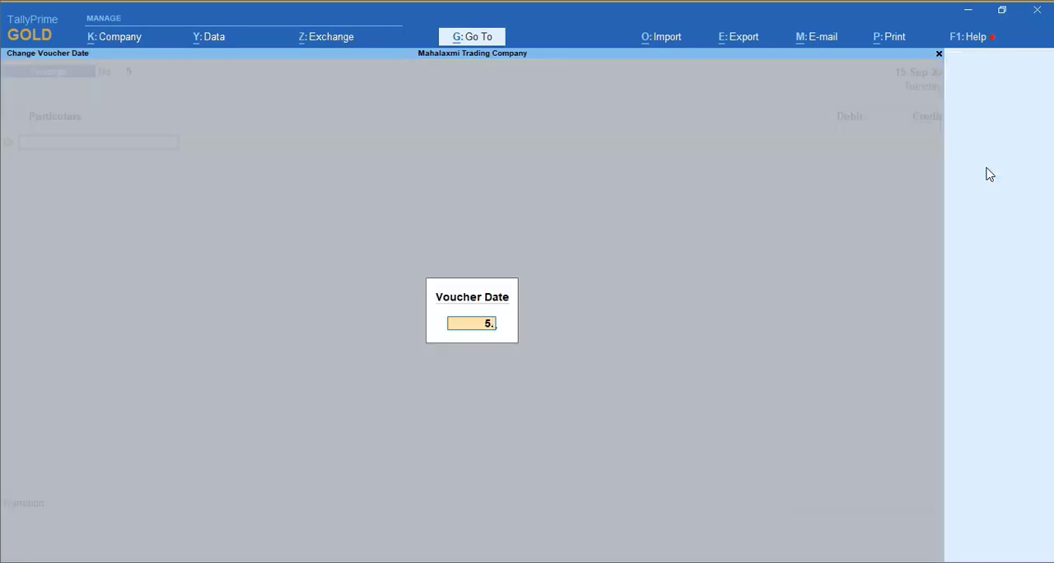
pyautogui.press('Return')
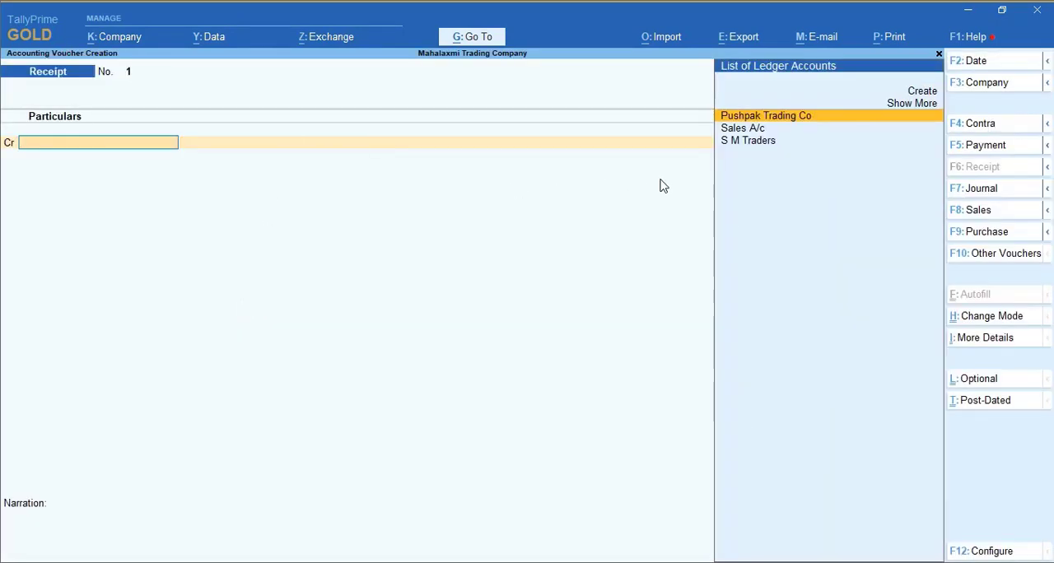
pyautogui.click(971, 211)
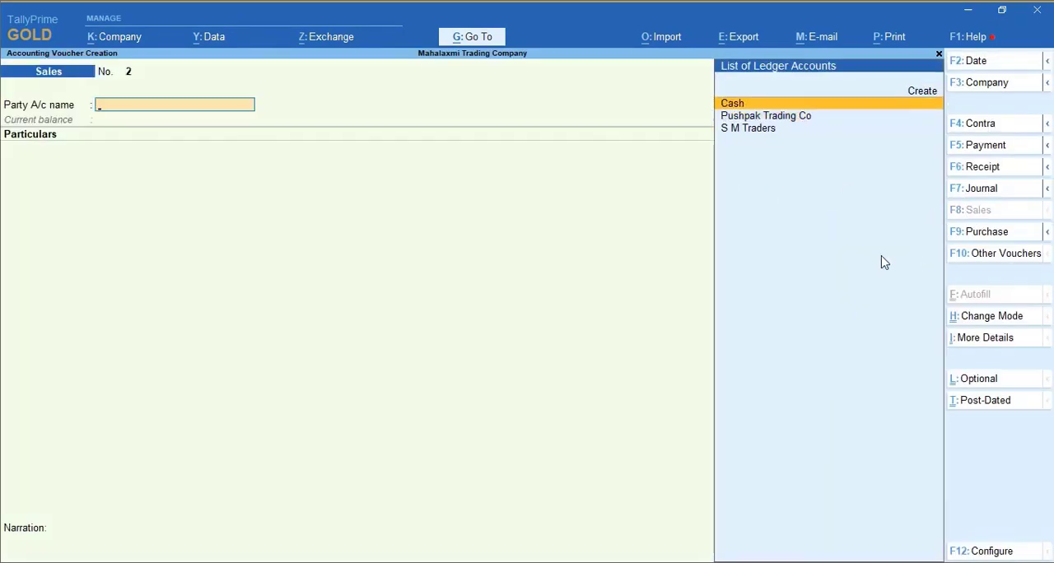
# - Fill in the sale with S M Traders as party and Sales A/c for 15,000
pyautogui.press('Down')
pyautogui.press('Down')
pyautogui.press('Return')
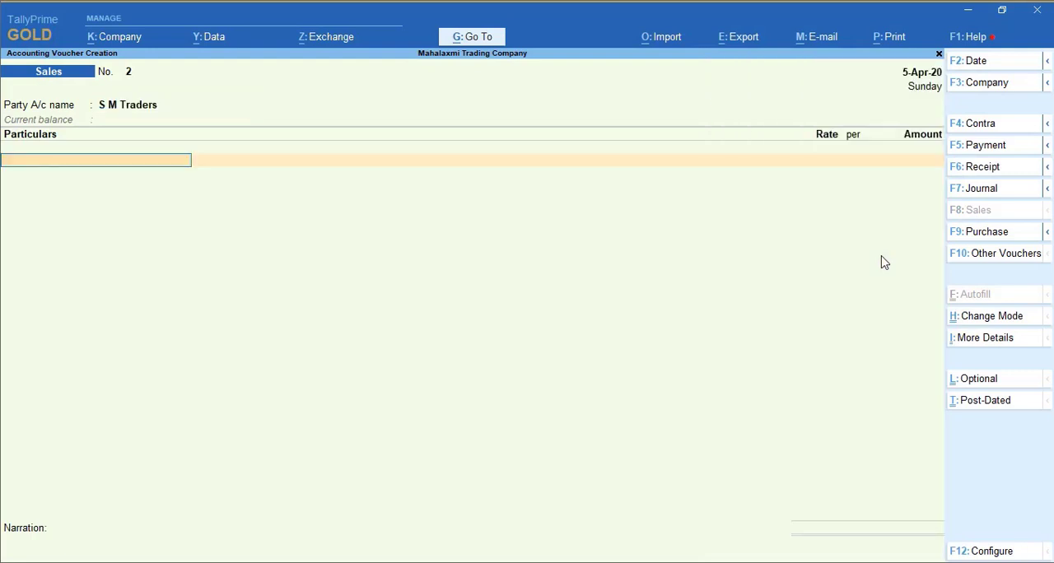
pyautogui.write('s')
pyautogui.press('Return')
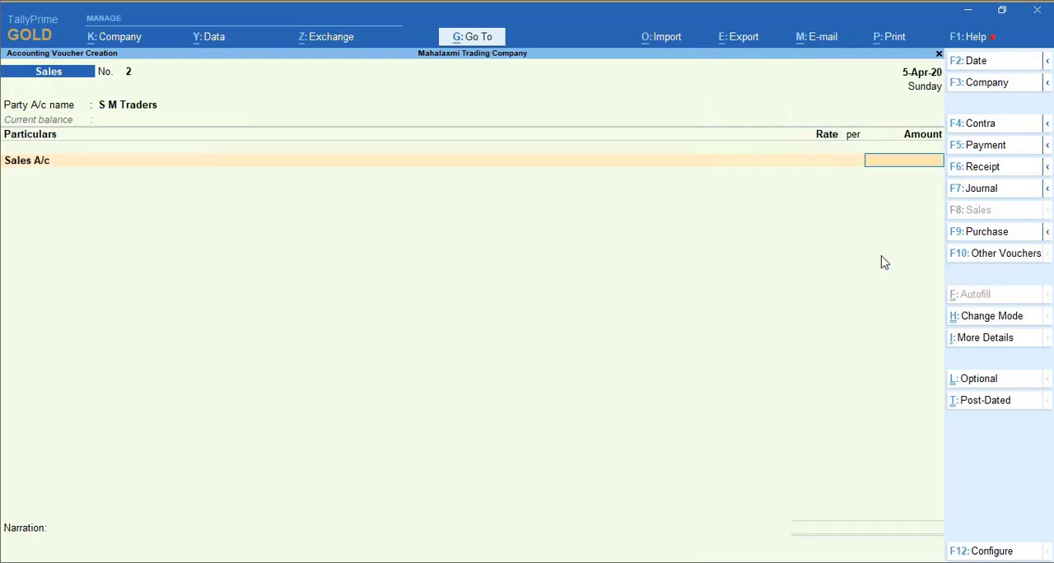
pyautogui.write('25')
pyautogui.press('BackSpace')
pyautogui.press('BackSpace')
pyautogui.write('15000')
pyautogui.press('Return')
# - Record the 15,000 bill as New Ref 1002 with 15 credit days and accept the sales voucher
pyautogui.press('Return')
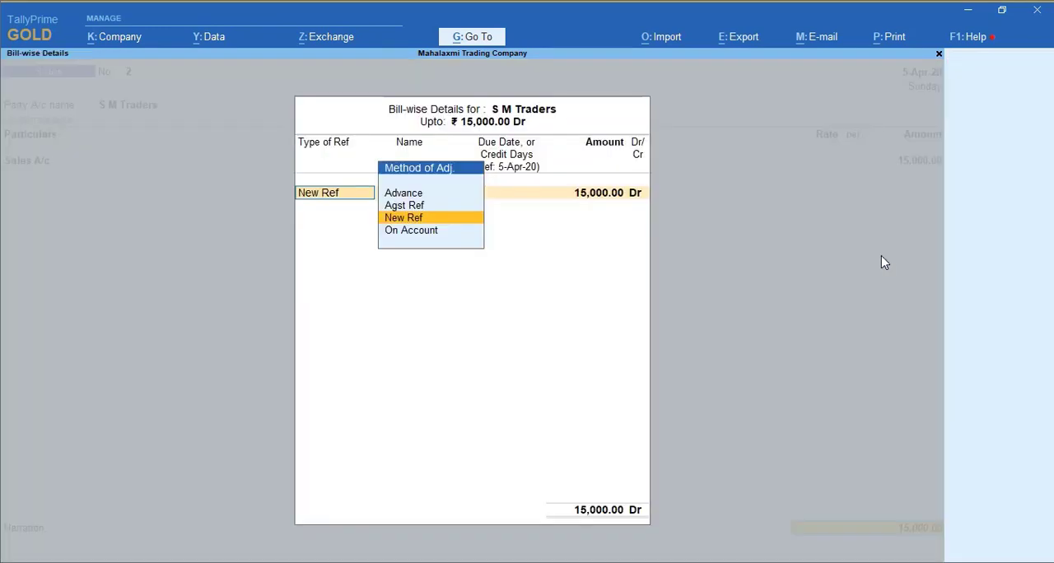
pyautogui.press('Return')
pyautogui.write('1002')
pyautogui.press('Return')
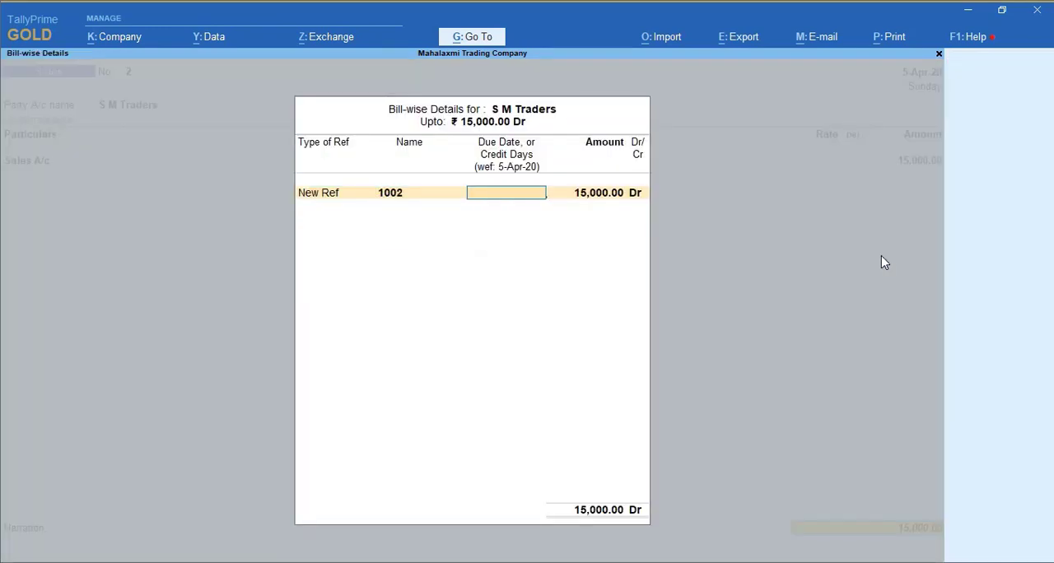
pyautogui.write('15')
pyautogui.press('Return')
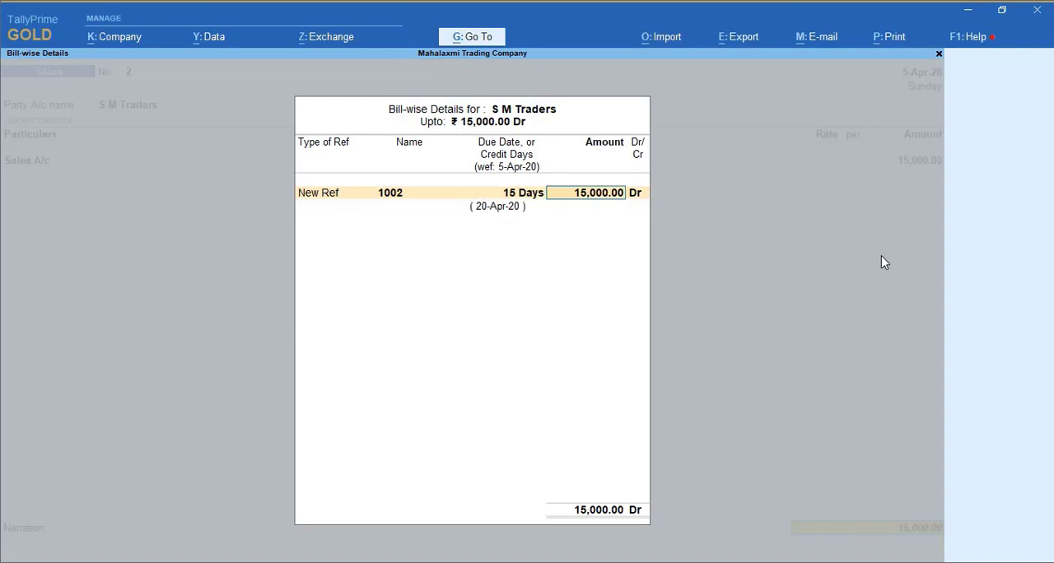
pyautogui.press('Return')
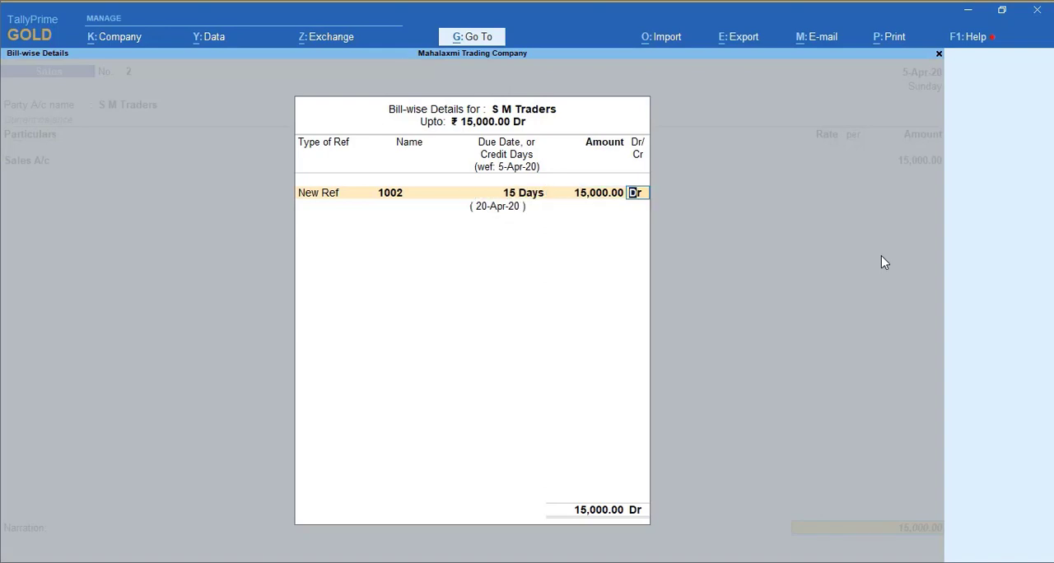
pyautogui.press('Return')
pyautogui.press('Return')
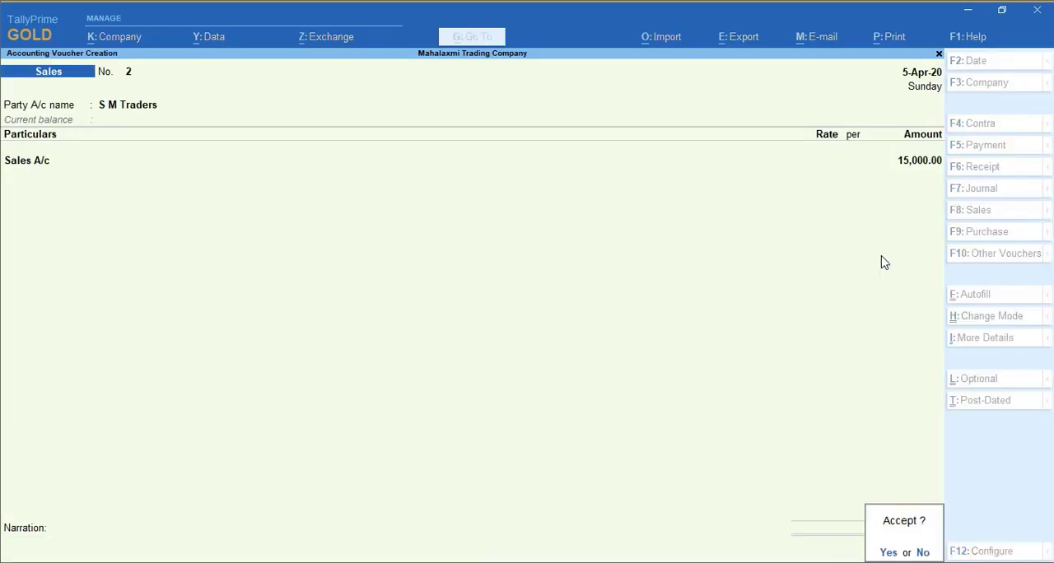
pyautogui.press('Return')
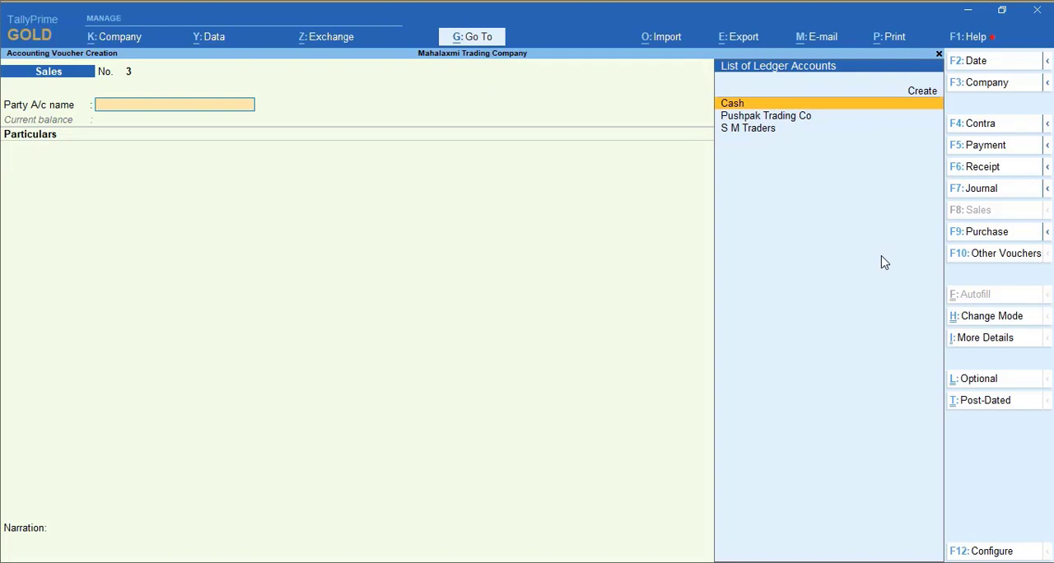
# - Quit sales voucher entry and open the Interest Calculations reports within the Statements of Accounts
pyautogui.press('Escape')
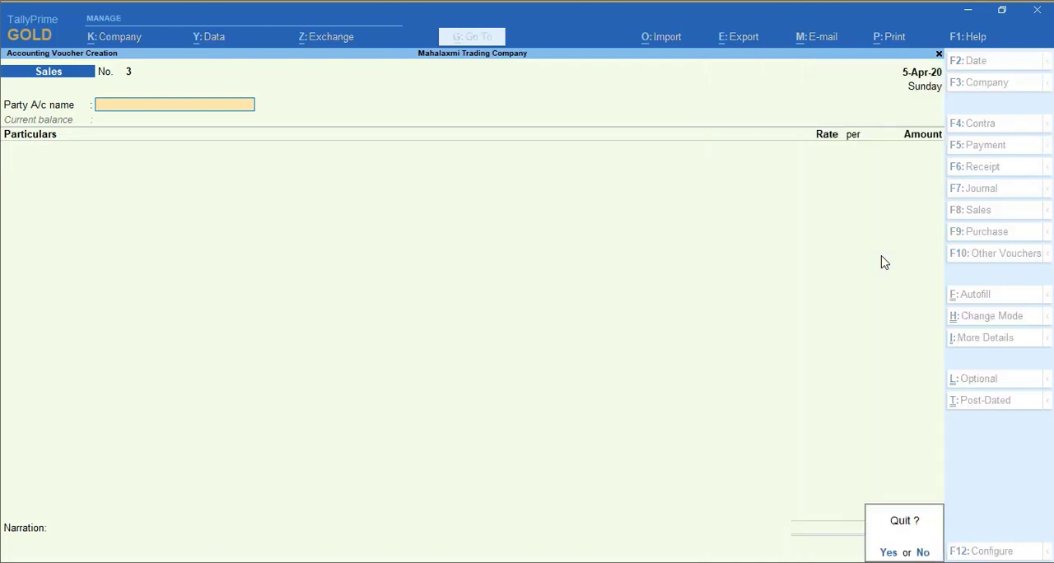
pyautogui.press('y')
pyautogui.press('Down')
pyautogui.press('Down')
pyautogui.press('Down')
pyautogui.press('Down')
pyautogui.press('Down')
pyautogui.press('Down')
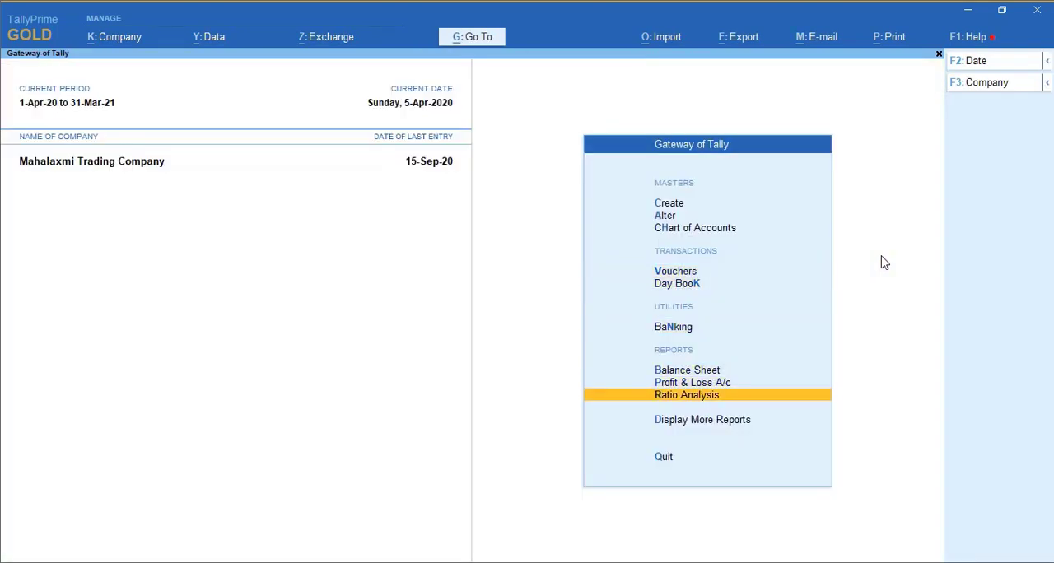
pyautogui.press('Return')
pyautogui.press('Down')
pyautogui.press('Down')
pyautogui.press('Down')
pyautogui.press('Down')
pyautogui.press('Down')
pyautogui.press('Down')
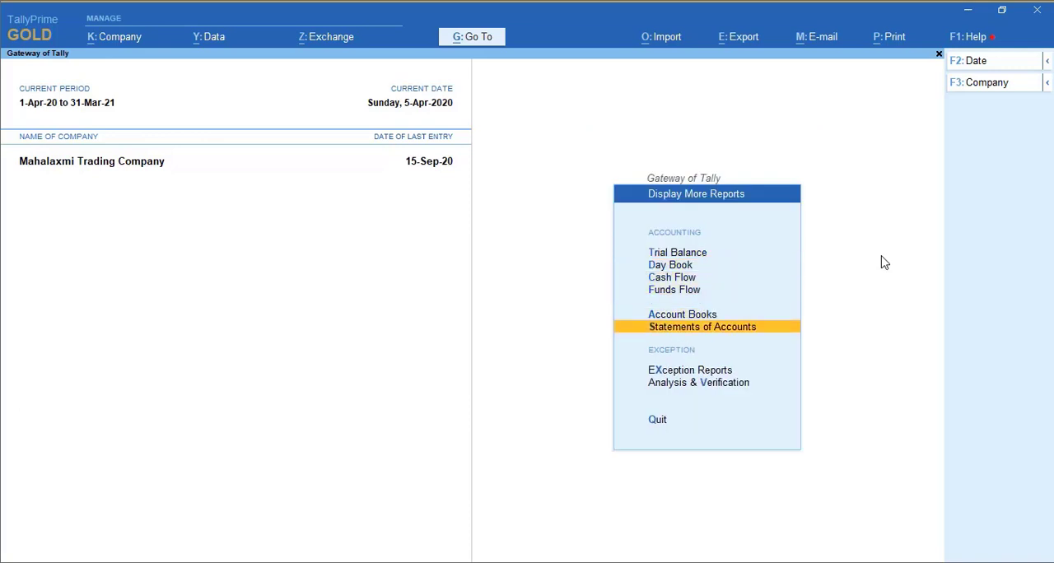
pyautogui.press('Up')
pyautogui.press('Return')
pyautogui.press('Down')
pyautogui.press('Down')
pyautogui.press('Up')
pyautogui.press('Return')
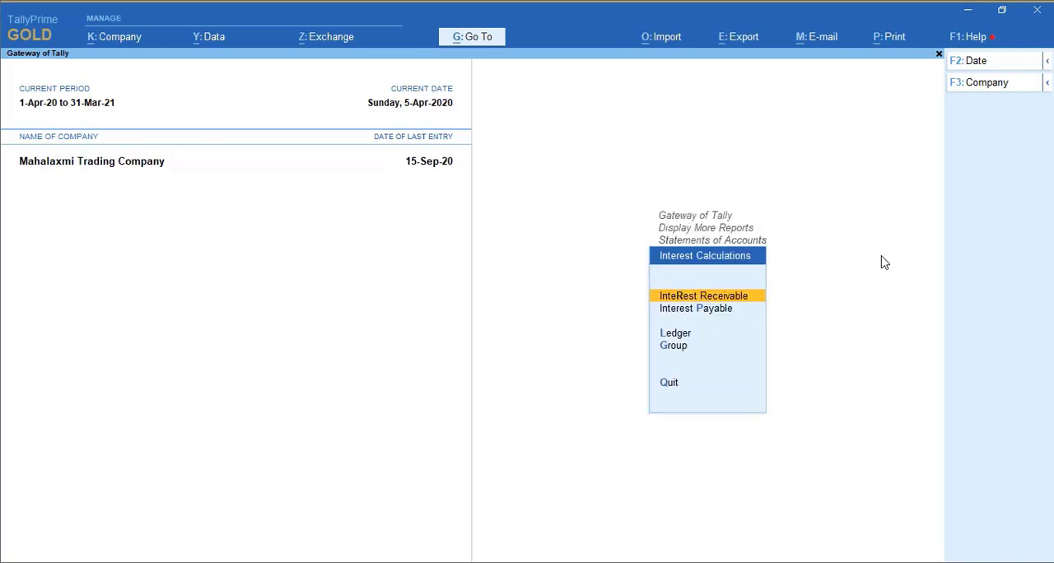
# - Display the S M Traders ledger interest calculation in detail and examine the interest period of bill 1002
pyautogui.press('Down')
pyautogui.press('Down')
pyautogui.press('Return')
pyautogui.press('Down')
pyautogui.press('Return')
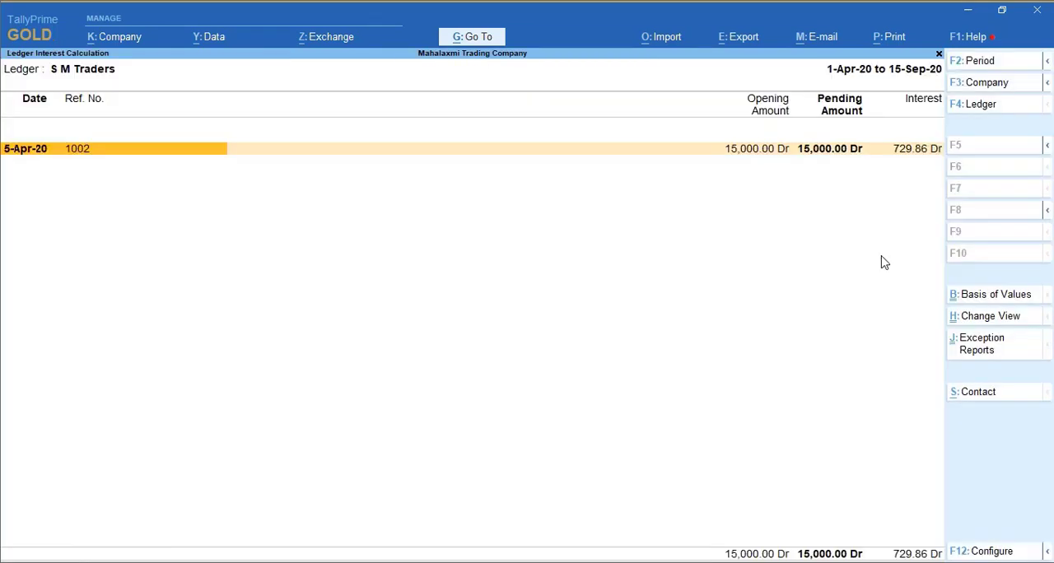
pyautogui.hotkey('alt', 'F1')
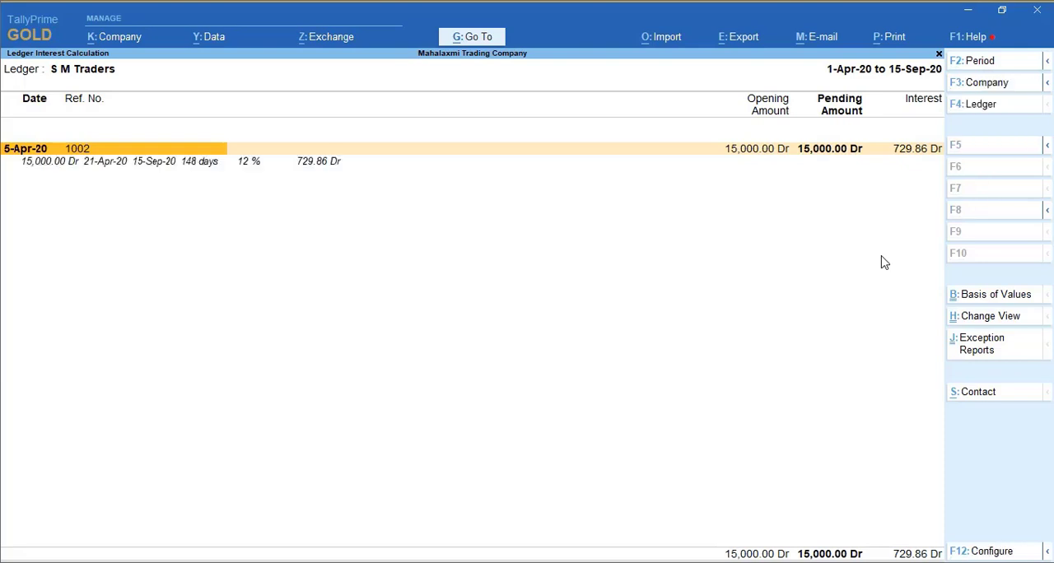